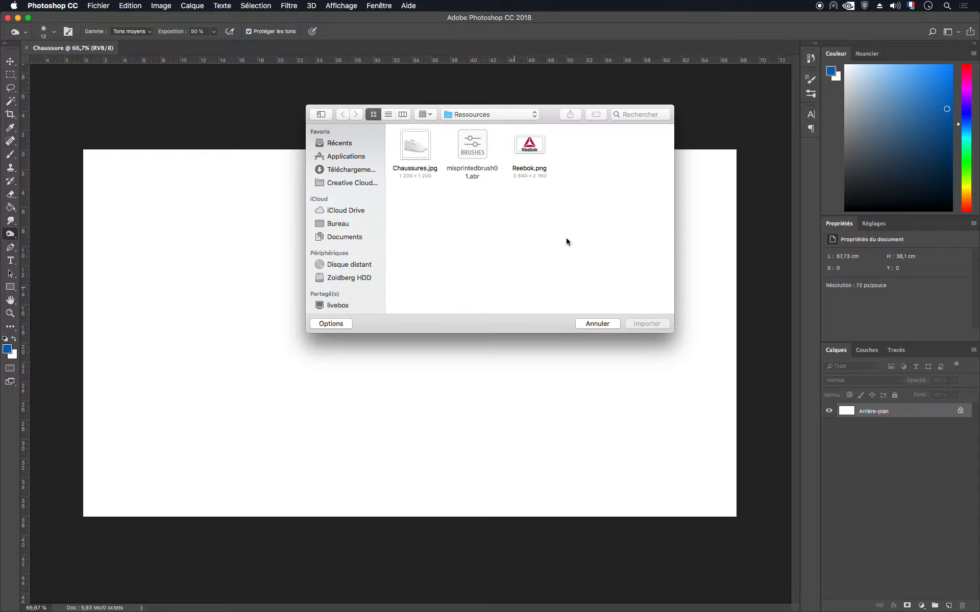
- Place the image Chaussures.jpg into the document at its default size and position
left_click(416, 151)
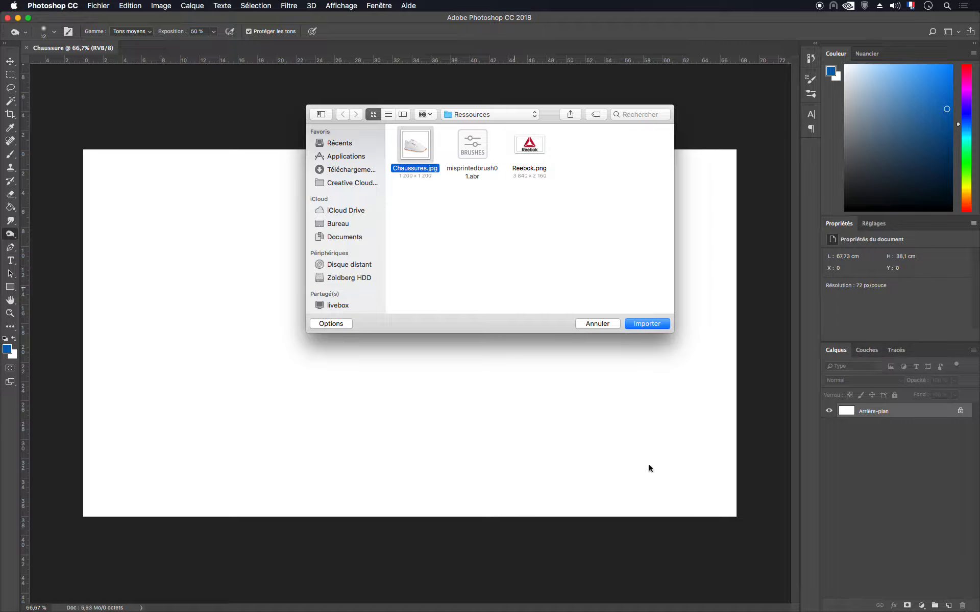
left_click(647, 323)
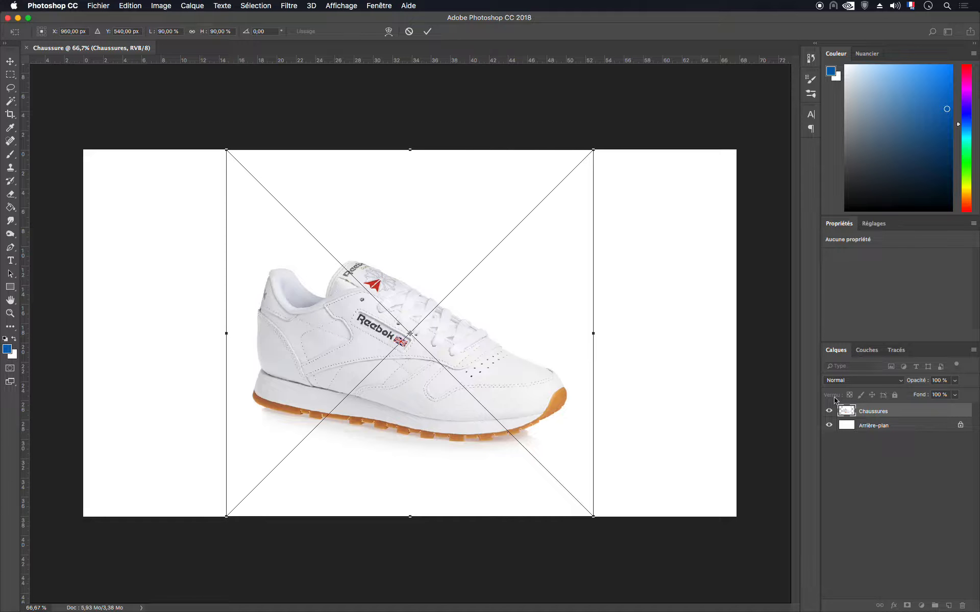
key("Return")
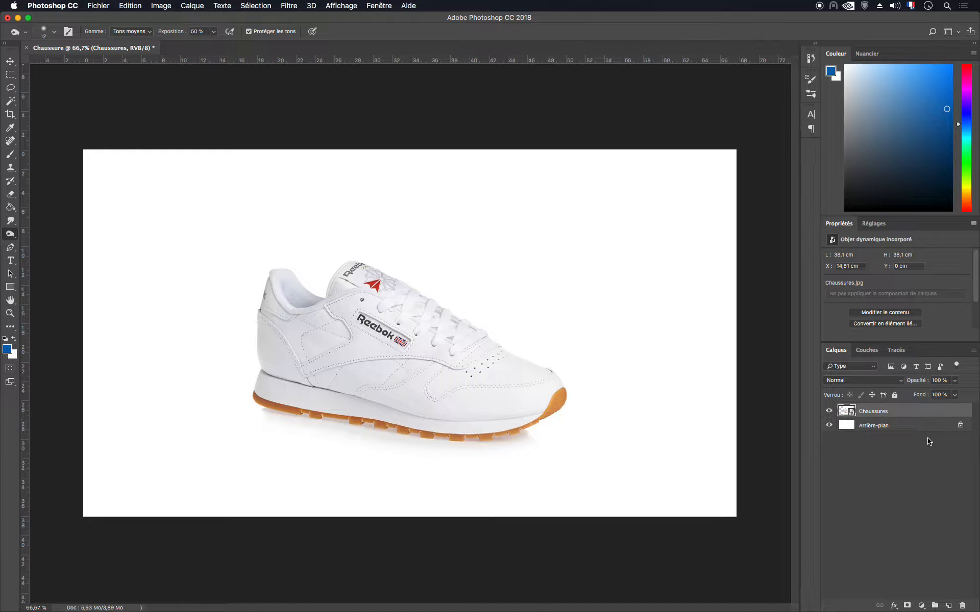
- Delete the background layer and add a new empty layer beneath the Chaussures layer
left_click_drag(937, 427, 946, 606)
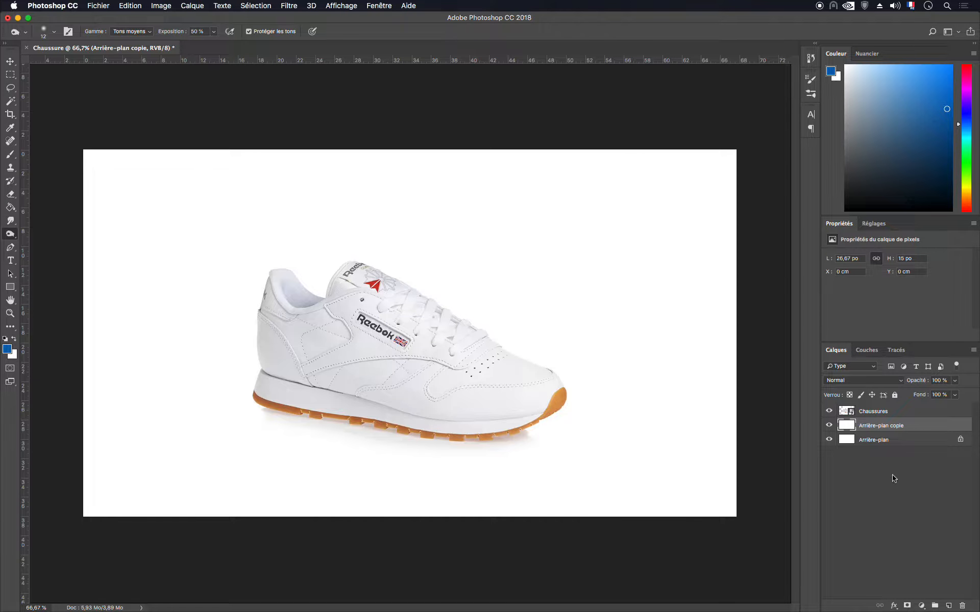
key("super+z")
left_click_drag(863, 428, 964, 606)
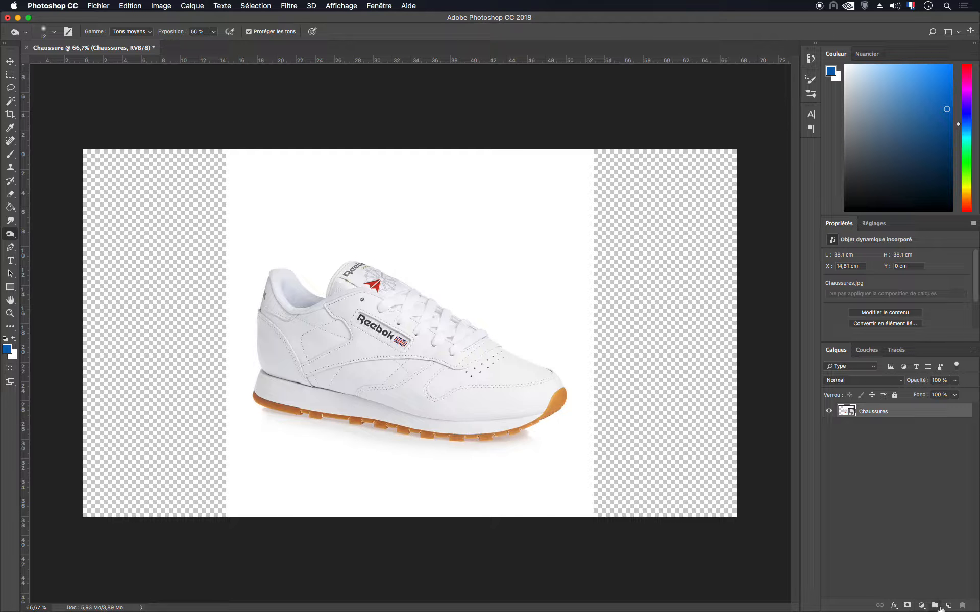
left_click(948, 606)
left_click_drag(849, 412, 876, 438)
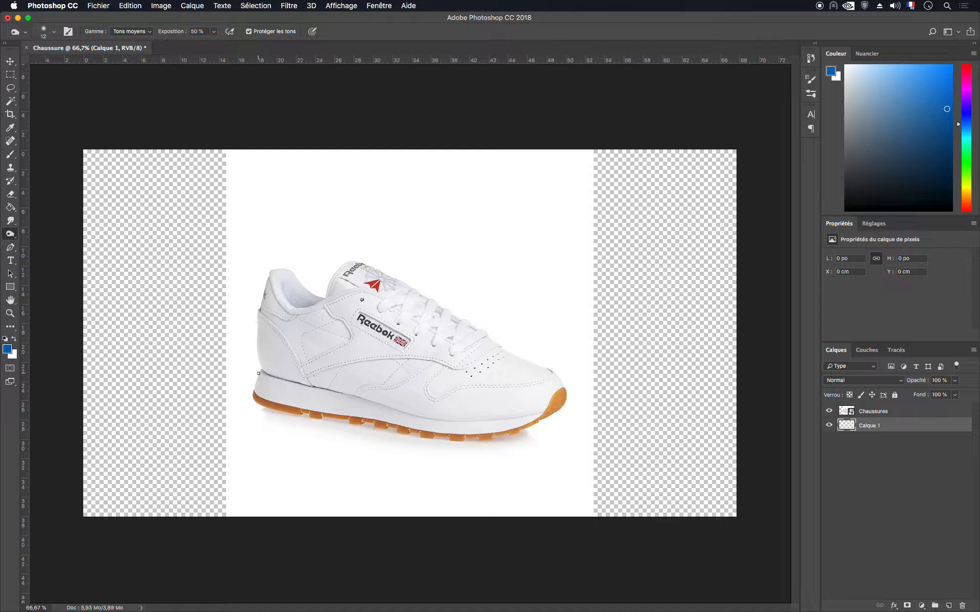
- Set the foreground colour to vivid blue #0006fb and fill the new empty layer with it
left_click(6, 351)
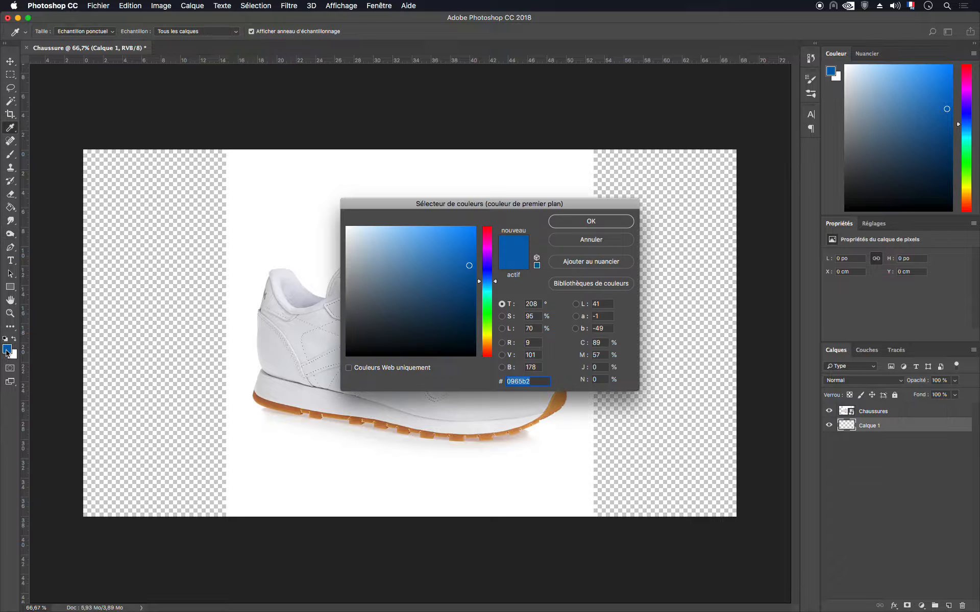
left_click(486, 274)
left_click(487, 271)
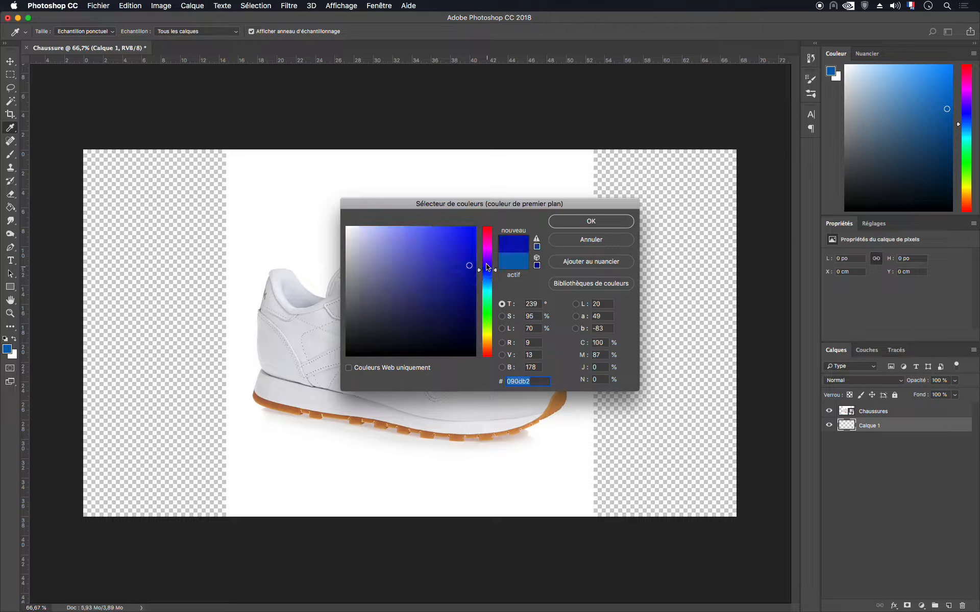
left_click(475, 229)
left_click(600, 225)
key("o")
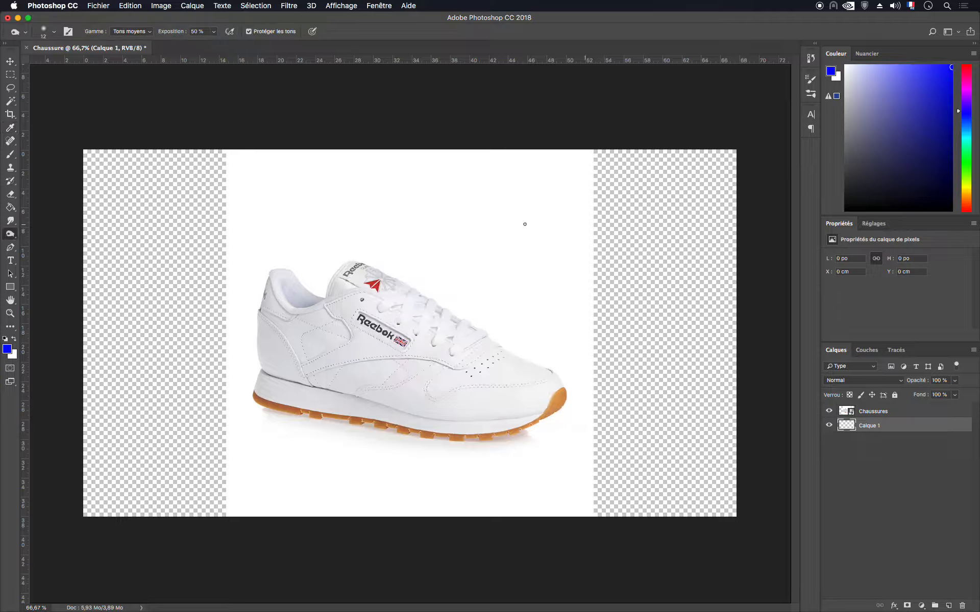
left_click(10, 207)
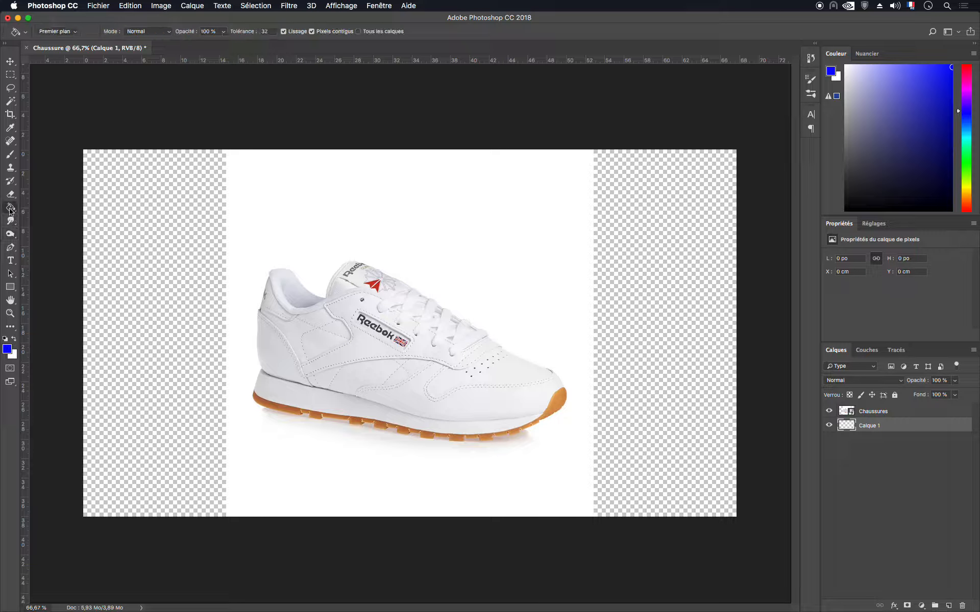
left_click(151, 179)
- On the Chaussures layer, select the white background with the Magic Wand at tolerance 32, without sampling all layers
left_click(911, 412)
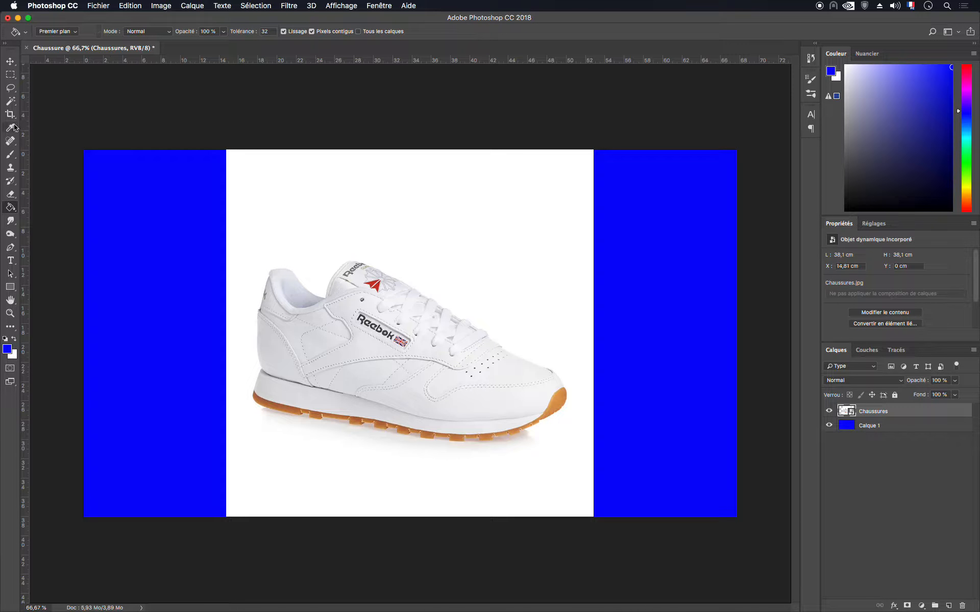
left_click(13, 104)
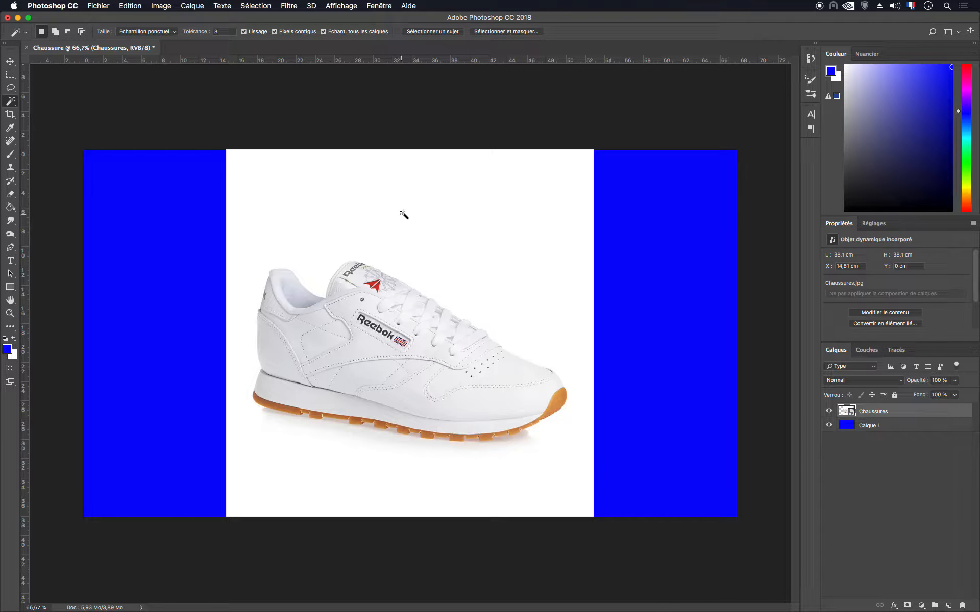
left_click(190, 32)
type("32")
left_click(324, 32)
left_click(438, 218)
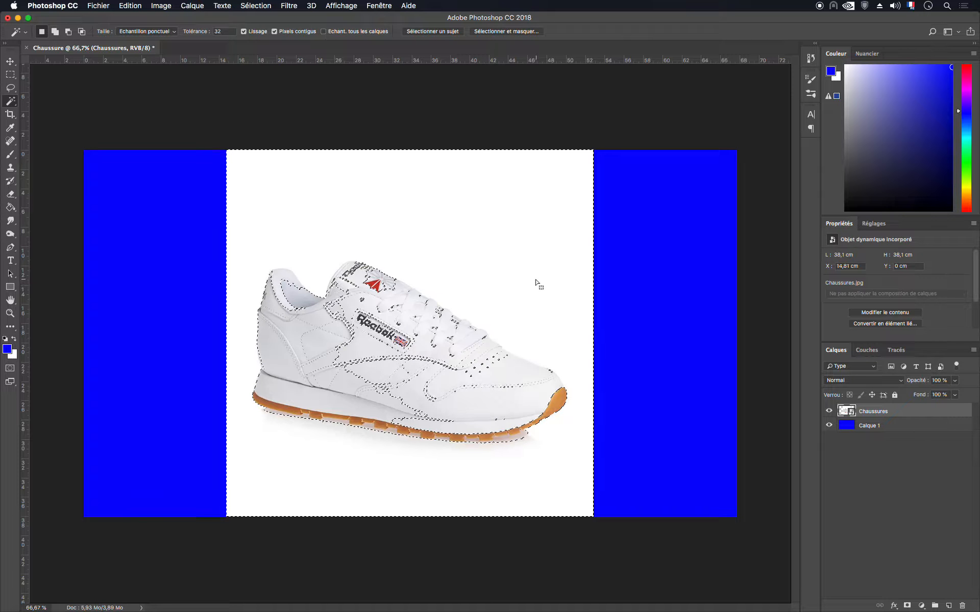
- Reselect the white background with a tolerance of 8 and rasterize the Chaussures layer
left_click(218, 31)
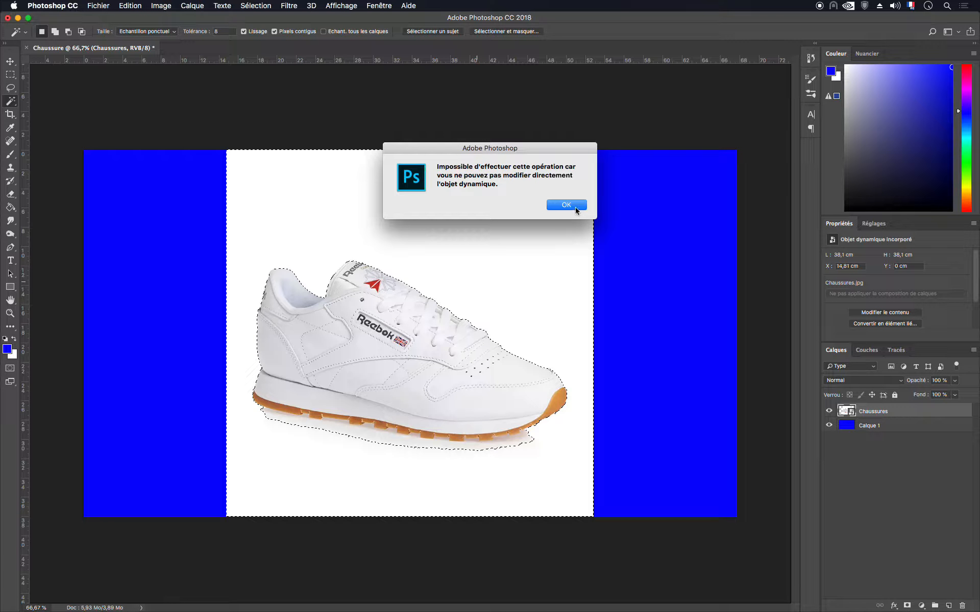
left_click(567, 205)
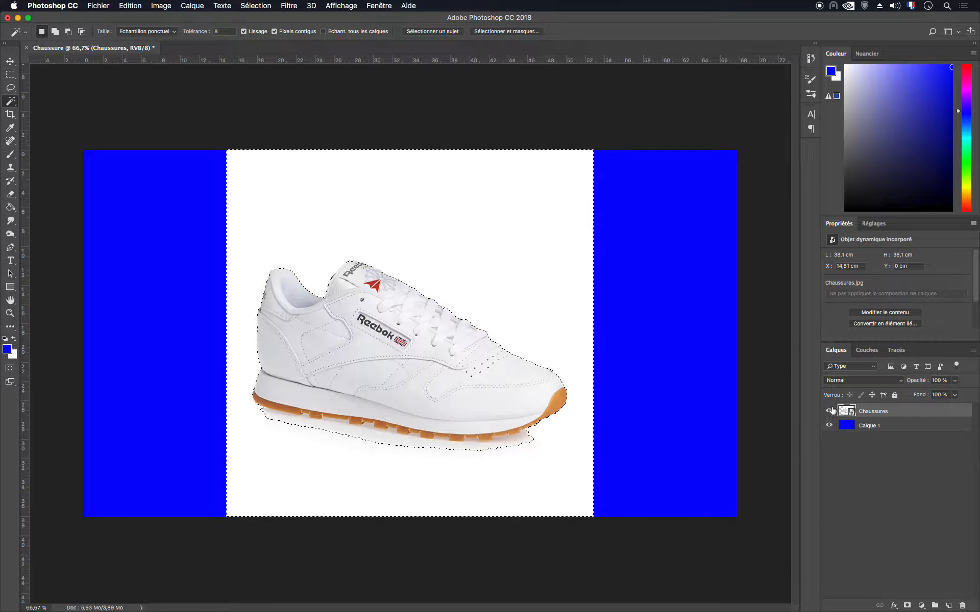
right_click(903, 413)
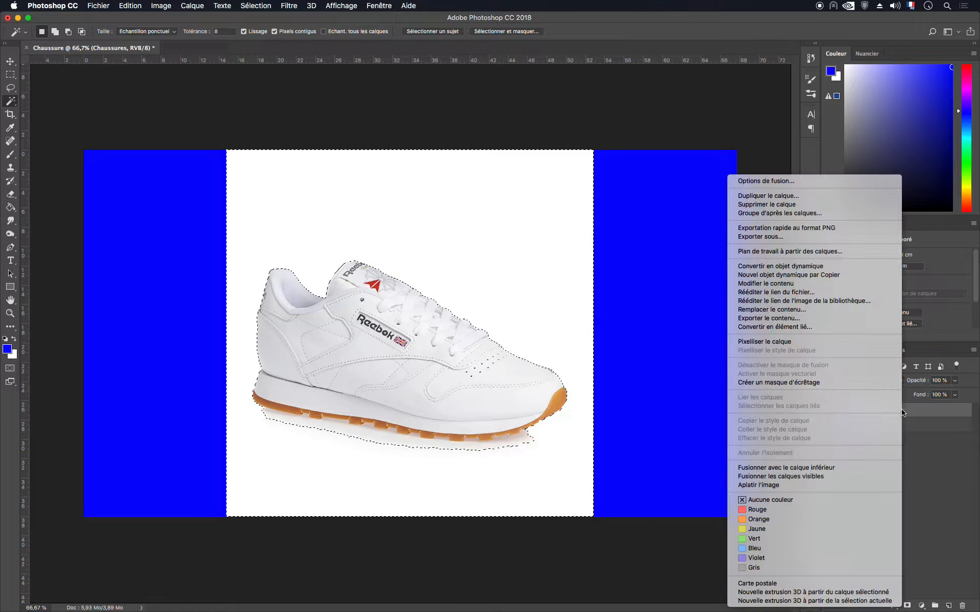
left_click(845, 343)
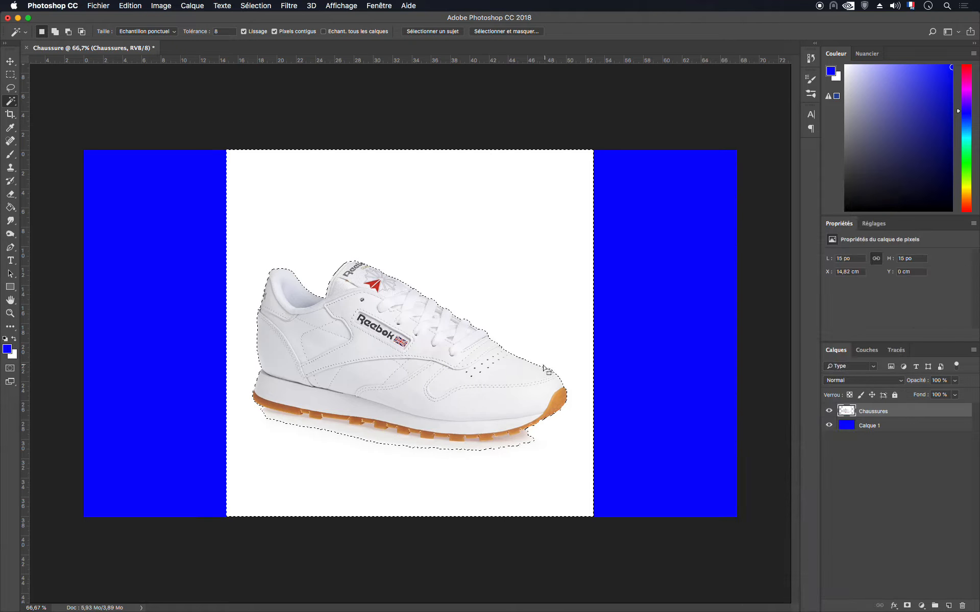
- Delete the selected white background around the shoe and clear the selection
key("Delete")
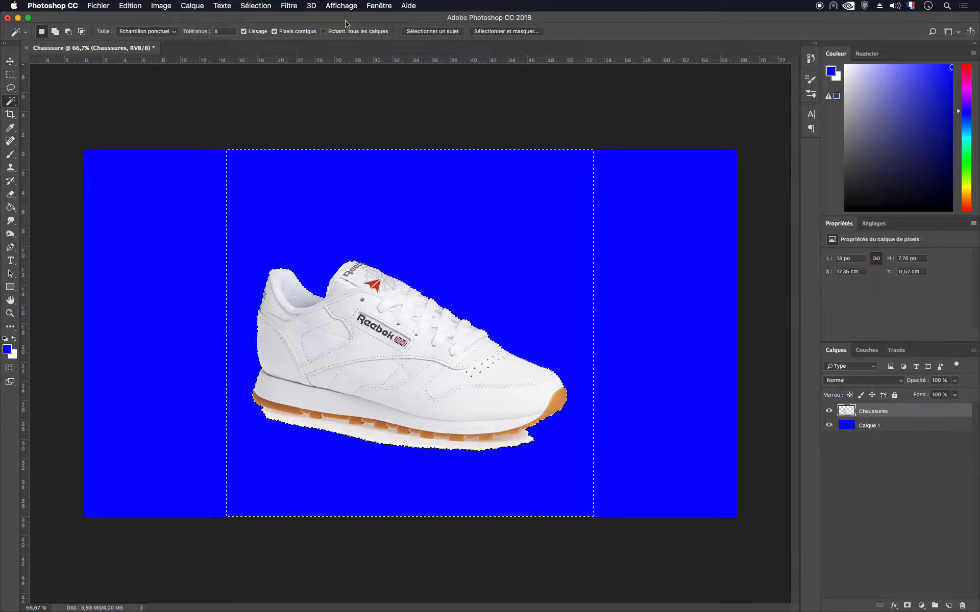
left_click(402, 295)
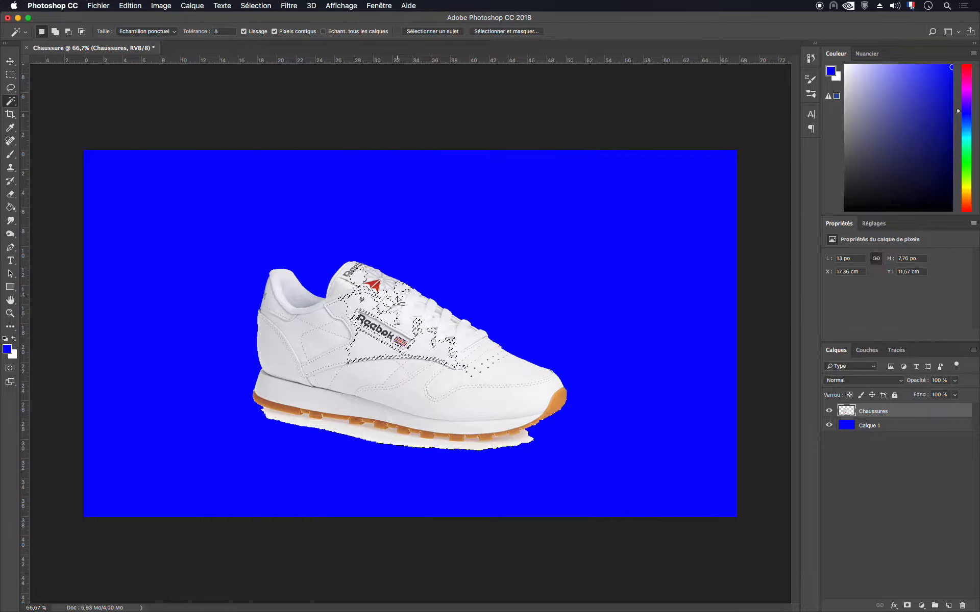
key("ctrl+d")
left_click(503, 246)
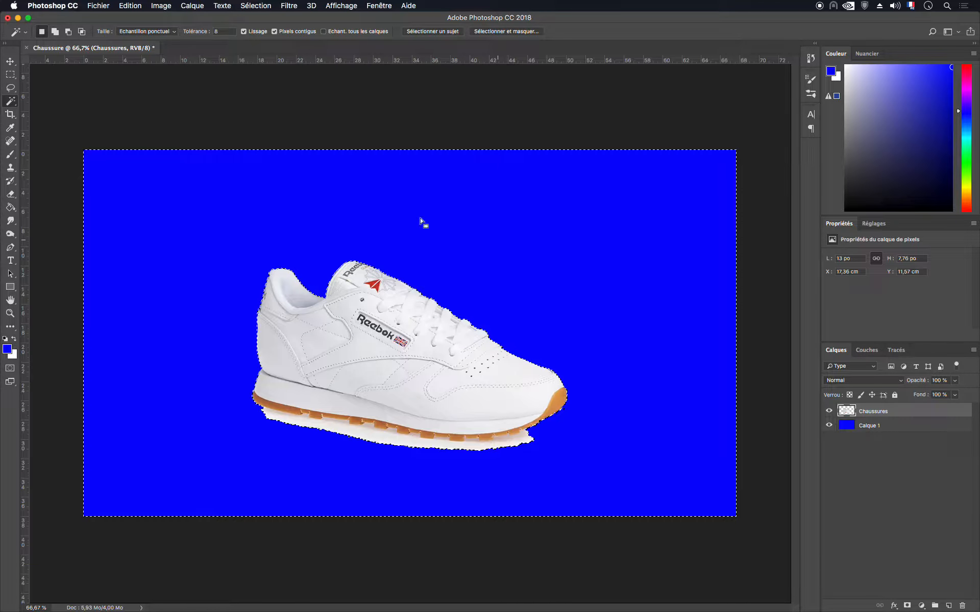
key("ctrl+d")
- Check the cutout edge along the laces up close and undo the background deletion
key("m")
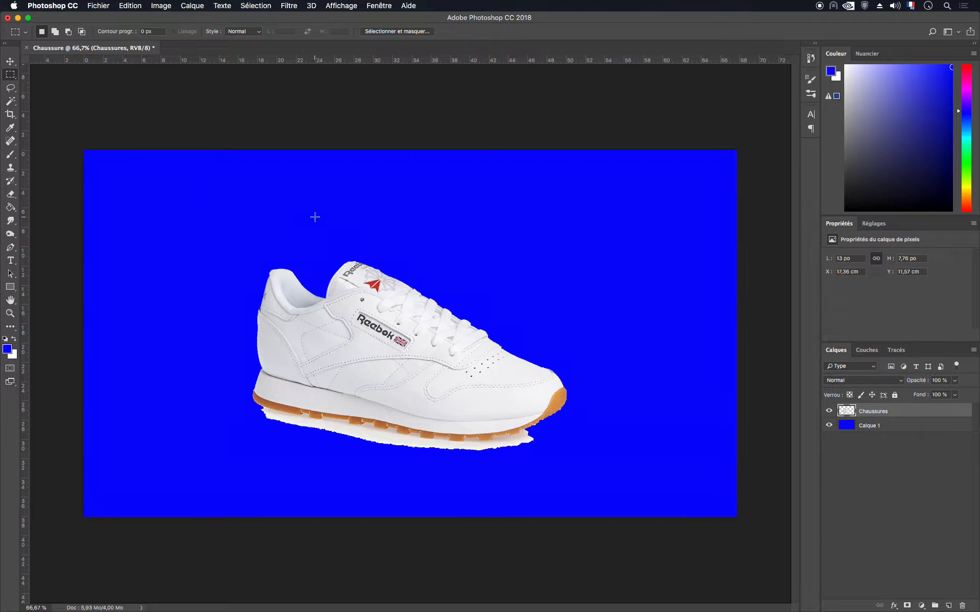
key("super+plus")
key("super+plus")
key("super+plus")
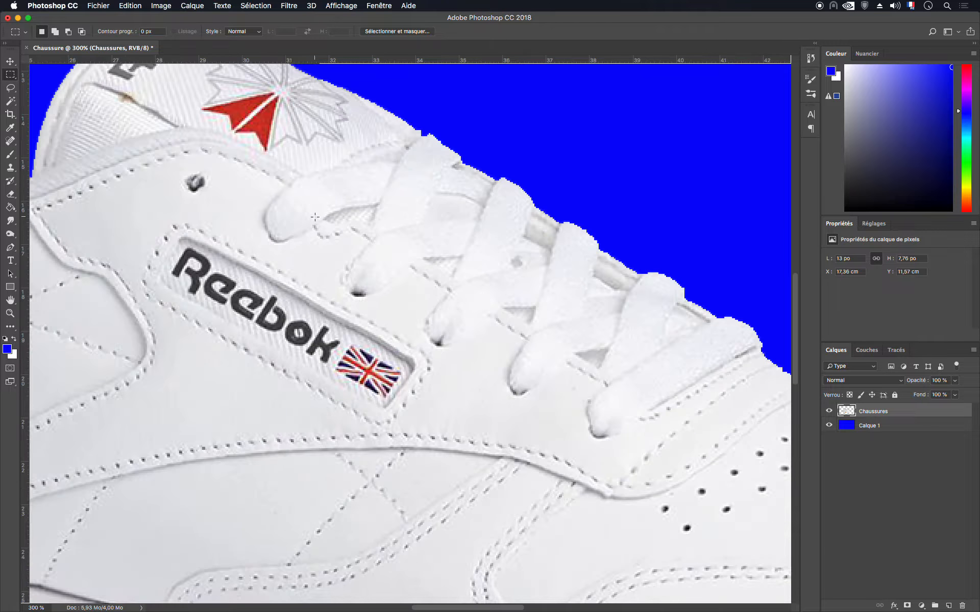
left_click_drag(396, 216, 365, 266)
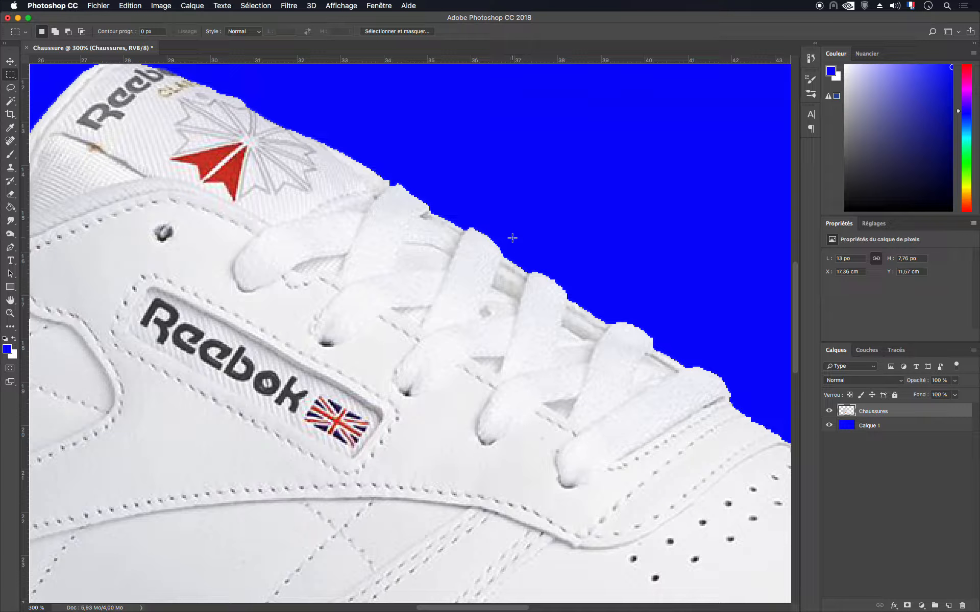
key("super+shift+d")
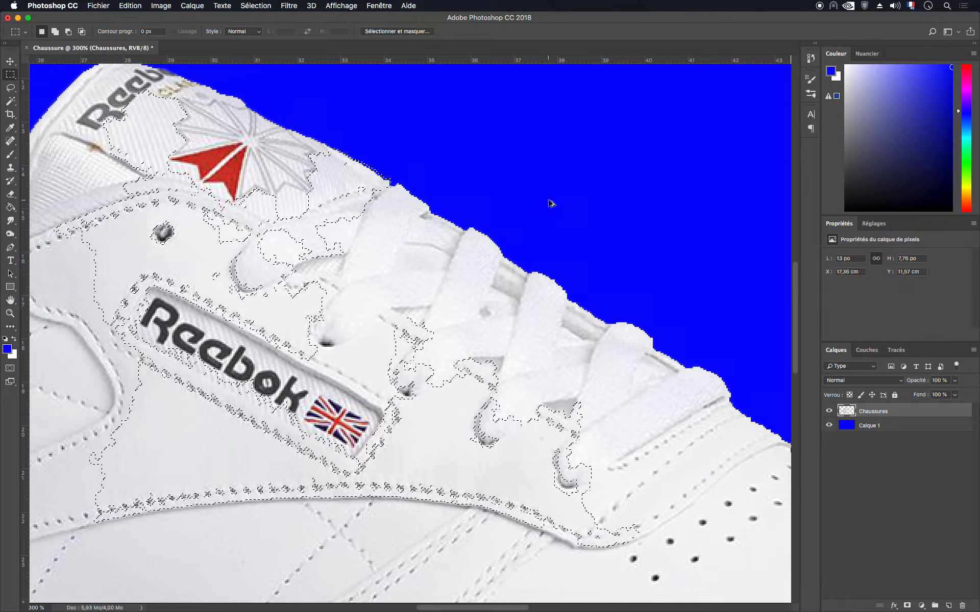
key("super+BackSpace")
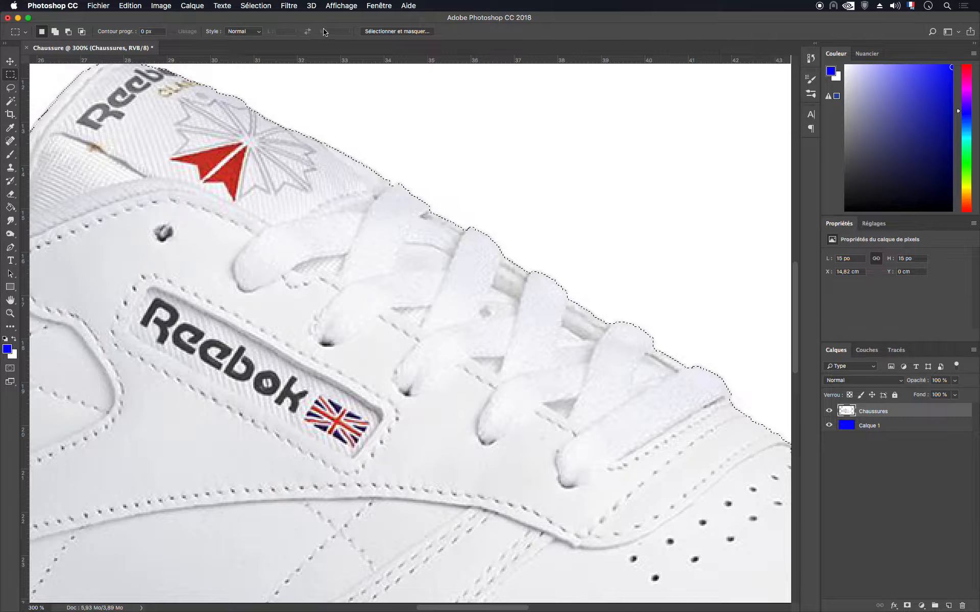
- Turn on sampling of all layers for the Magic Wand, reselect the white background, delete it and deselect
left_click(13, 102)
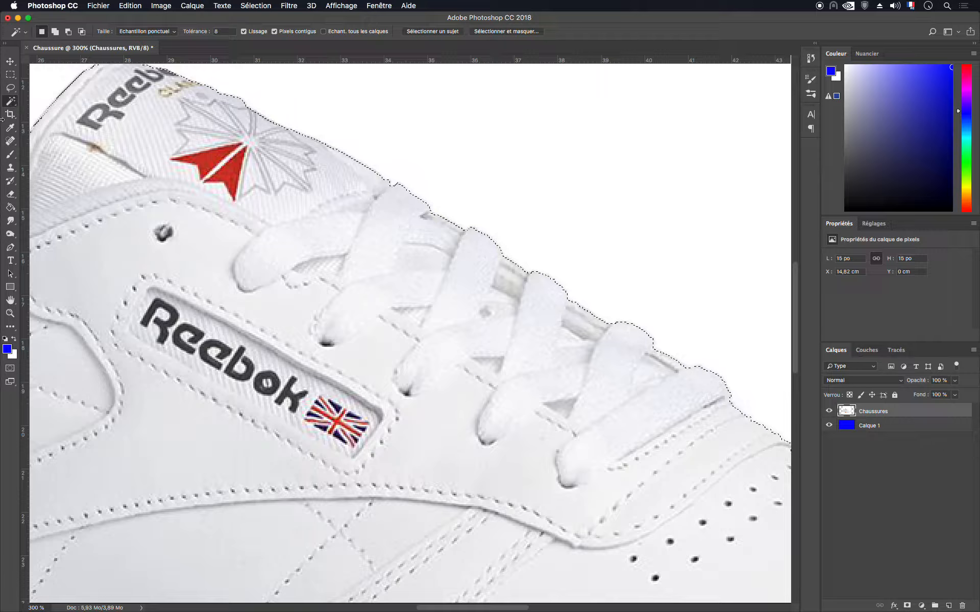
left_click(323, 31)
key("super+d")
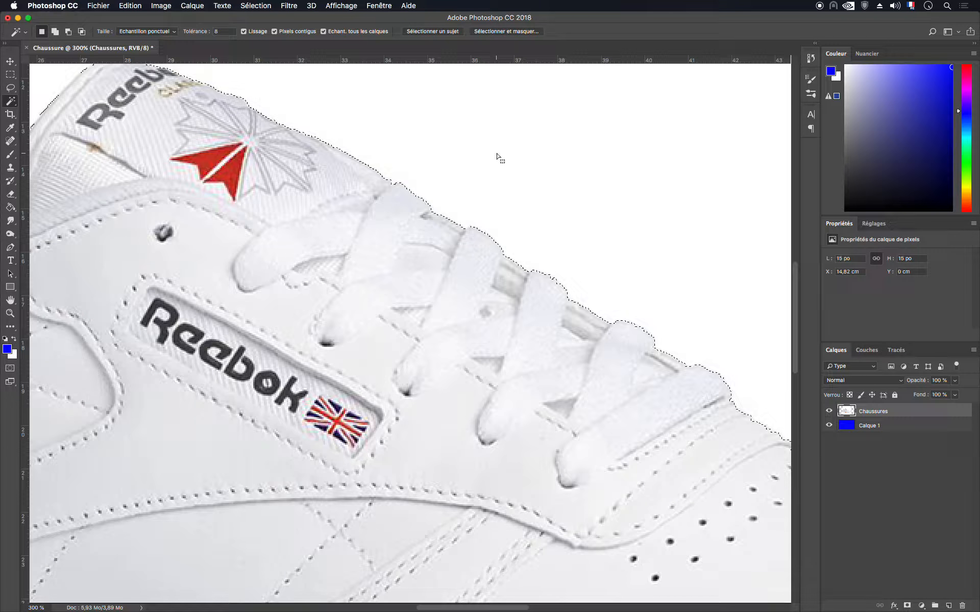
left_click(499, 158)
key("Delete")
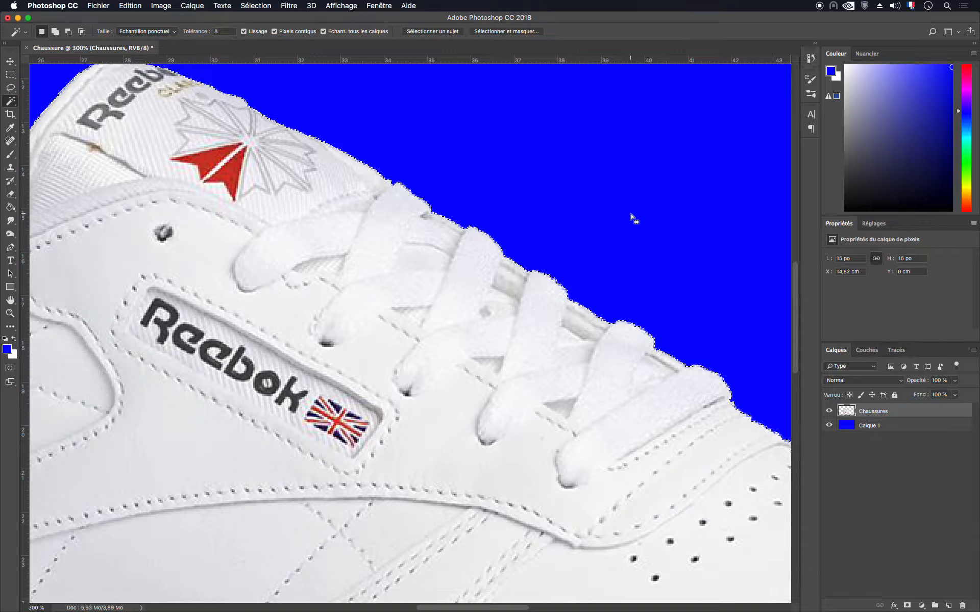
key("super+d")
- Examine the shoe cutout and the edges of the removed background against the blue layer
scroll(585, 255, "down", 5)
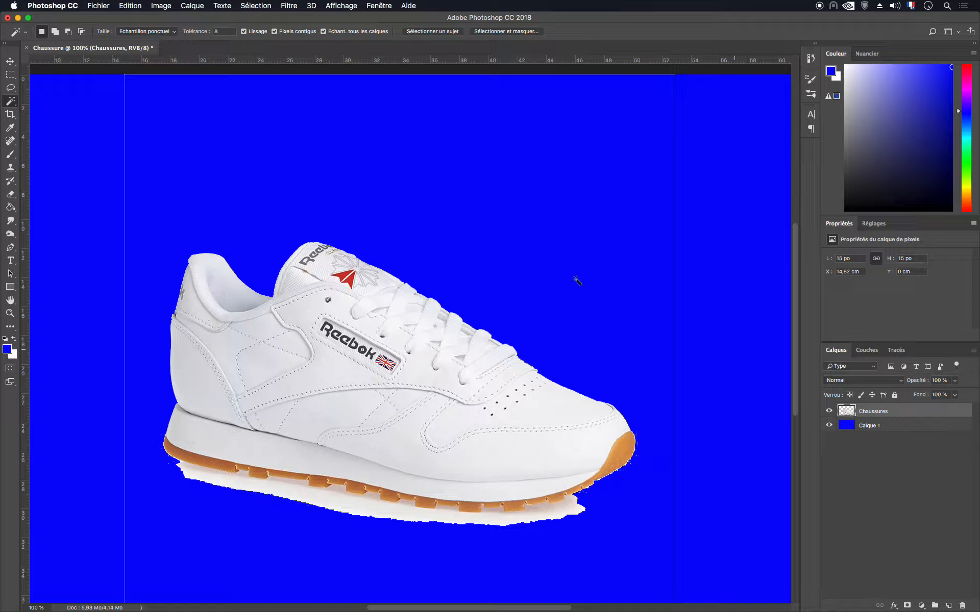
left_click(10, 74)
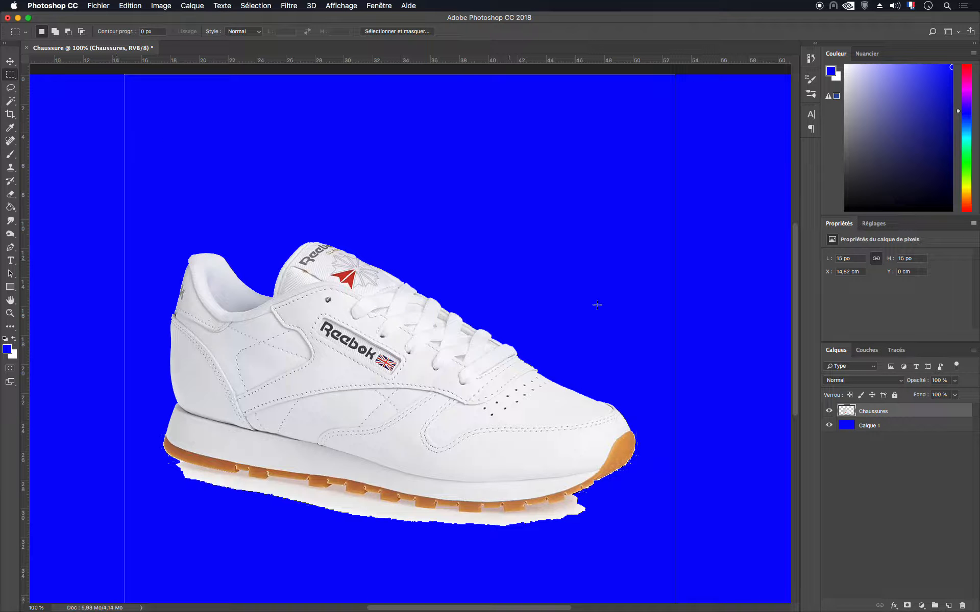
left_click(875, 426)
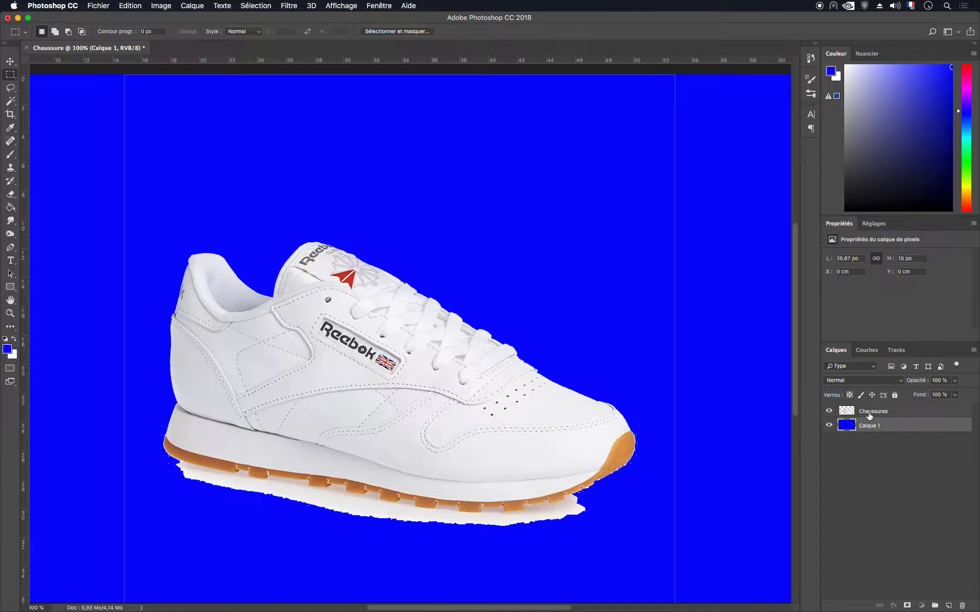
left_click(868, 414)
scroll(606, 367, "up", 3)
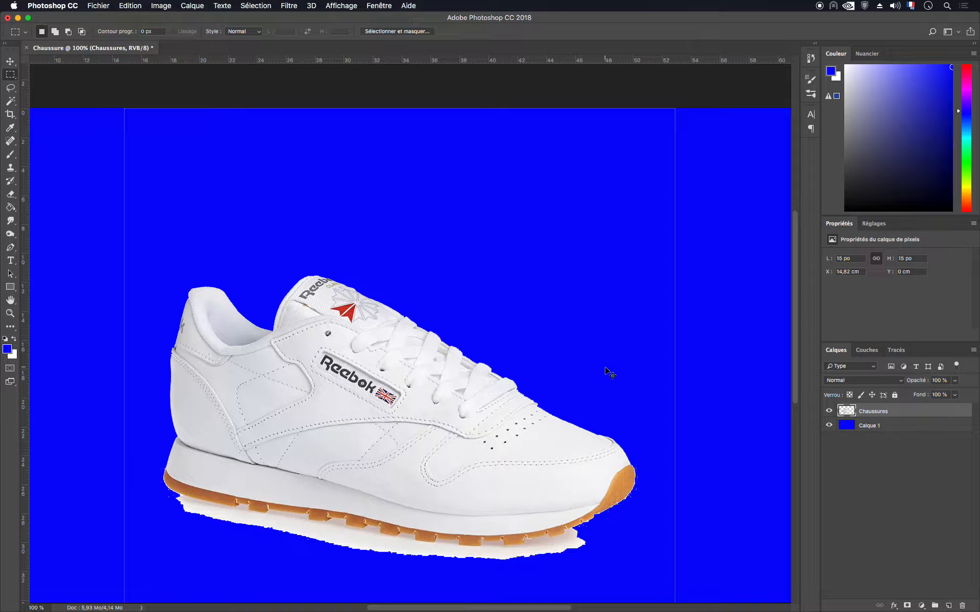
key("super+minus")
key("super+minus")
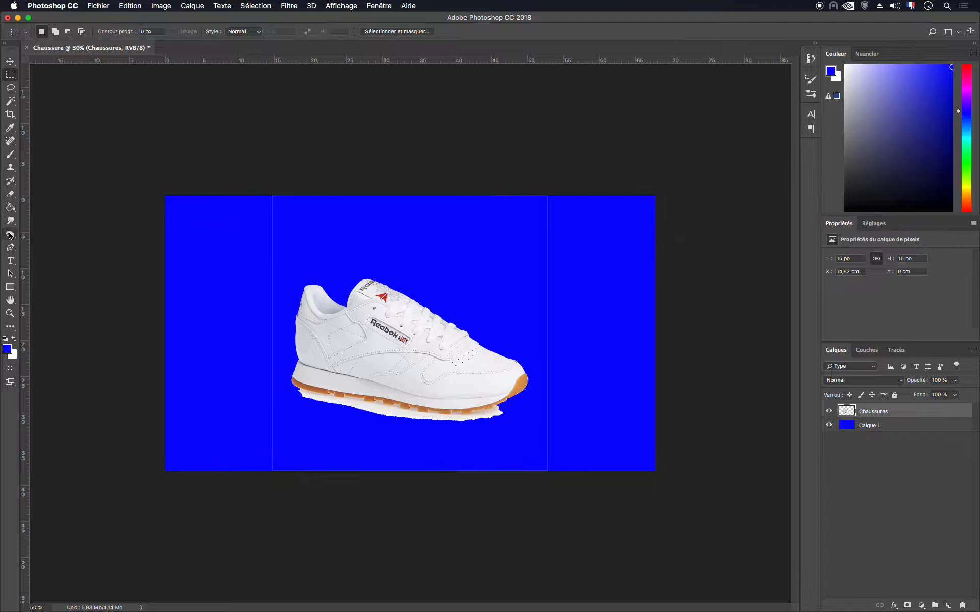
- Set the foreground colour to white and the background colour to black
left_click(11, 195)
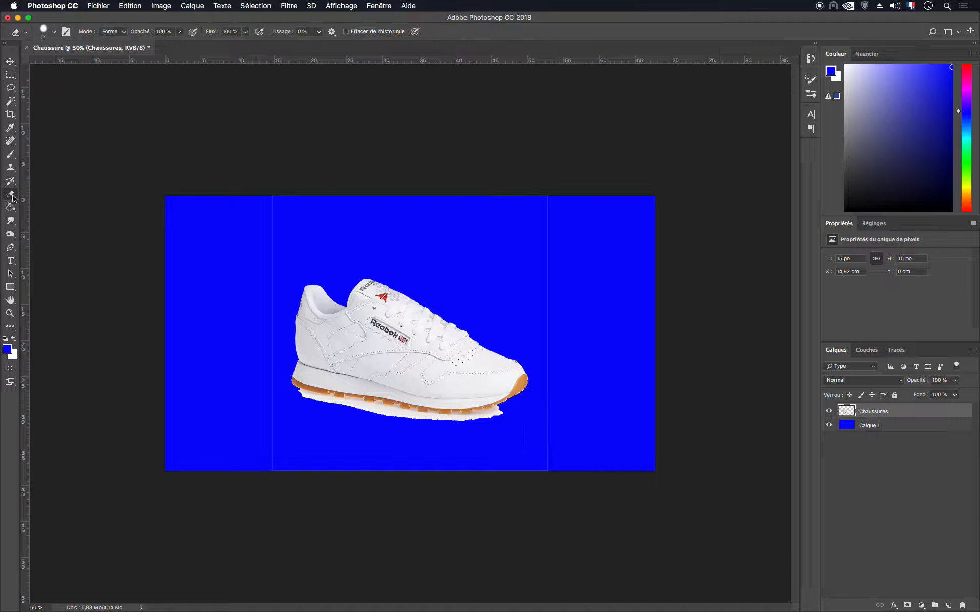
left_click(8, 350)
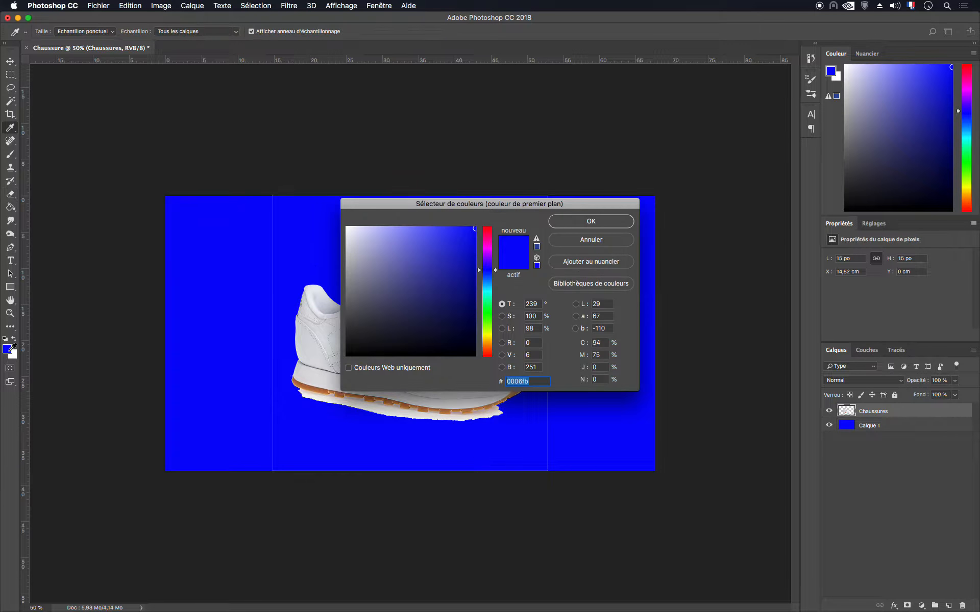
left_click_drag(367, 238, 337, 225)
left_click(632, 220)
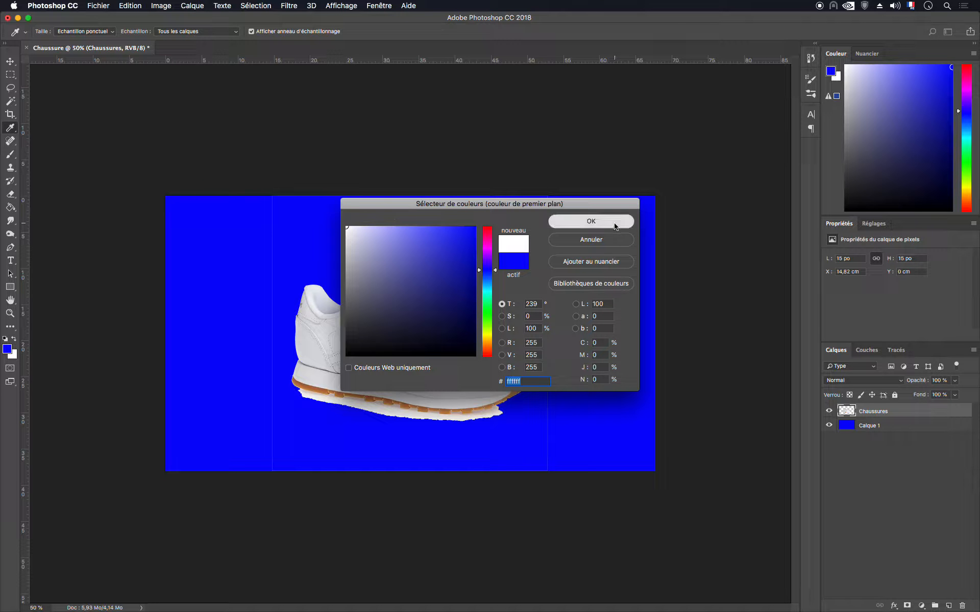
key("d")
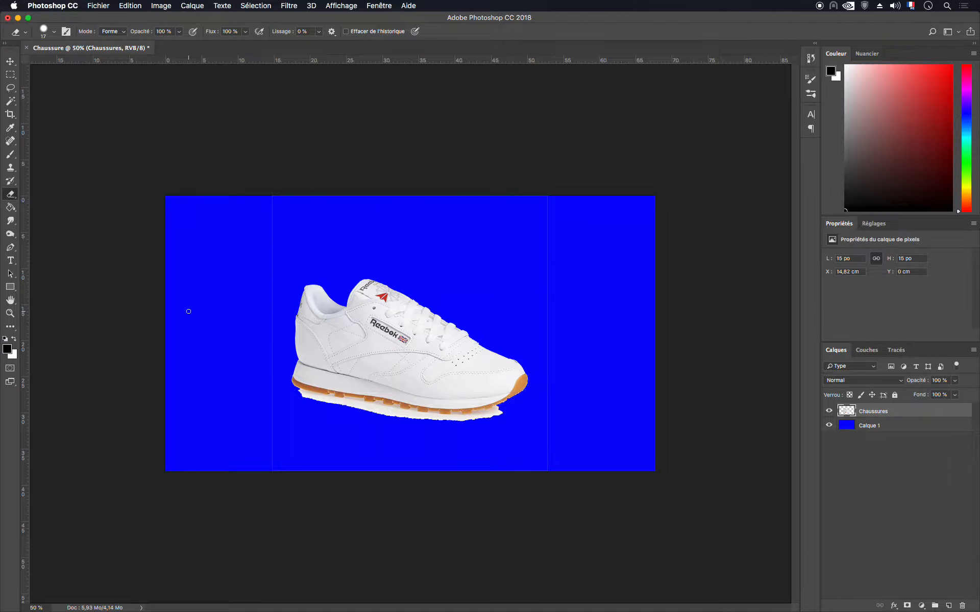
key("x")
- Remove the faint leftover border lines above the shoe and beyond its heel with rectangular selections, clearing the selection
left_click(10, 75)
left_click_drag(223, 196, 634, 254)
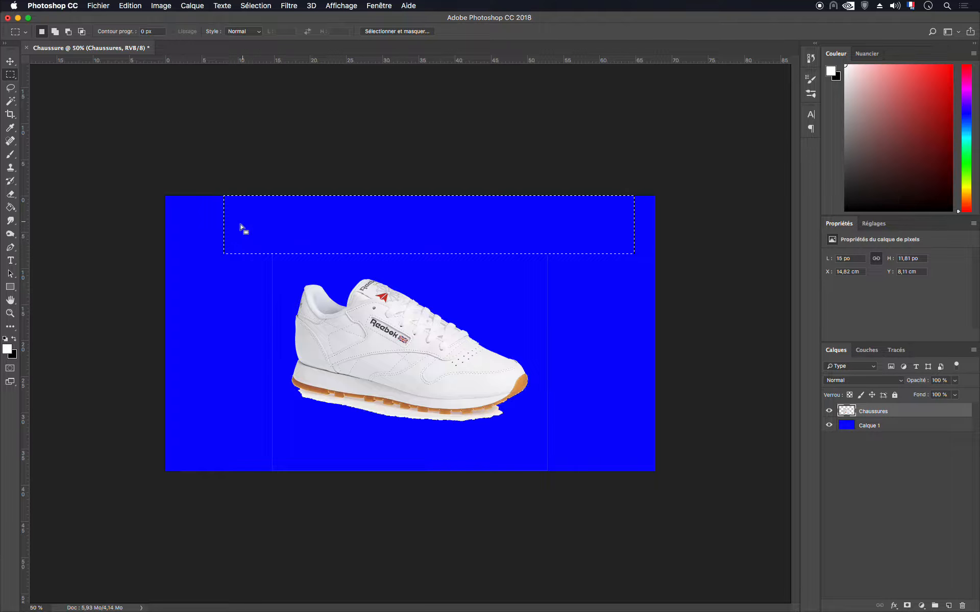
left_click(197, 235)
left_click_drag(234, 230, 283, 532)
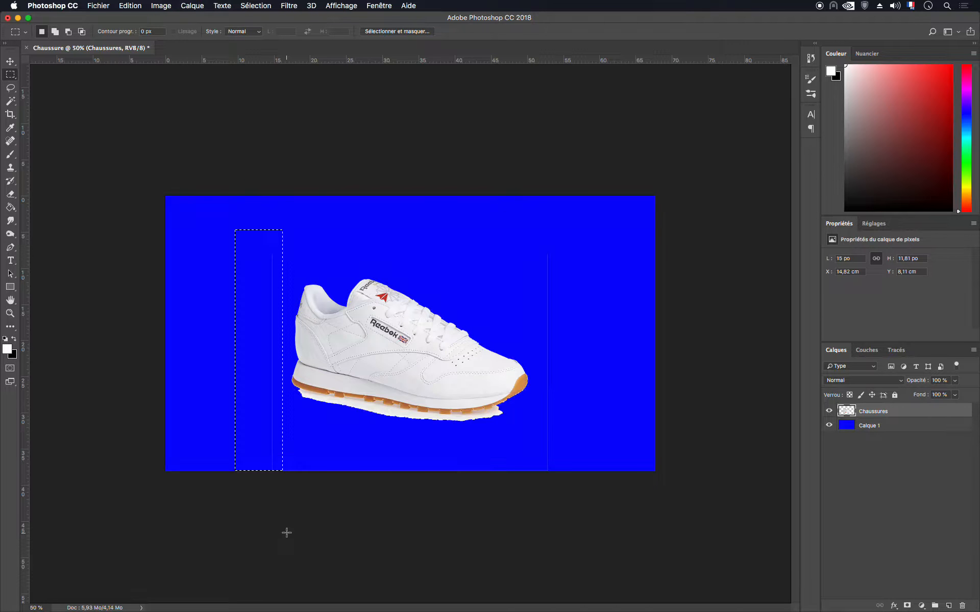
left_click(279, 448)
- Remove the leftover border lines below the shoe and beyond its toe with rectangular selections, and deselect
left_click_drag(246, 459, 596, 484)
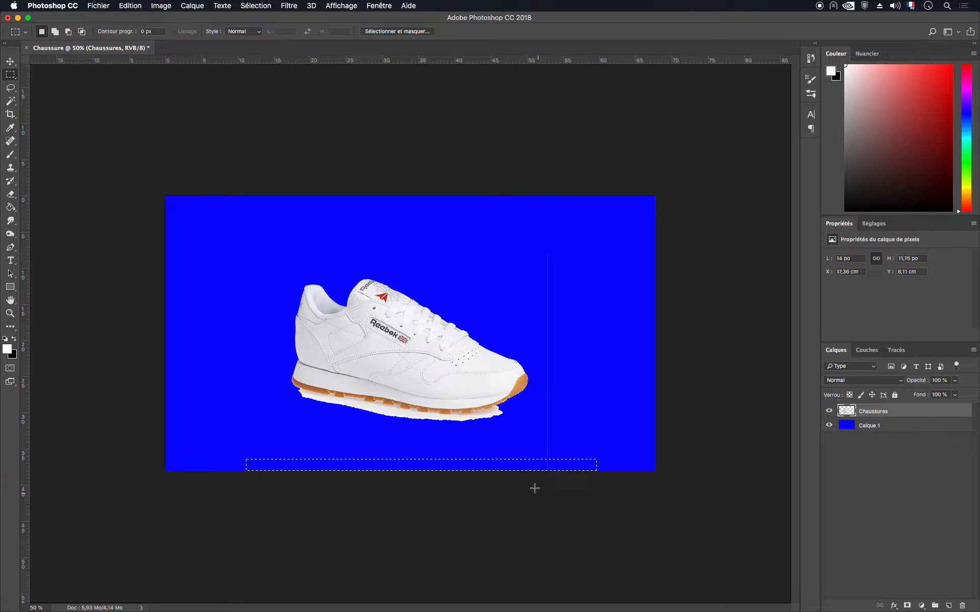
left_click(544, 241)
left_click_drag(540, 246, 588, 490)
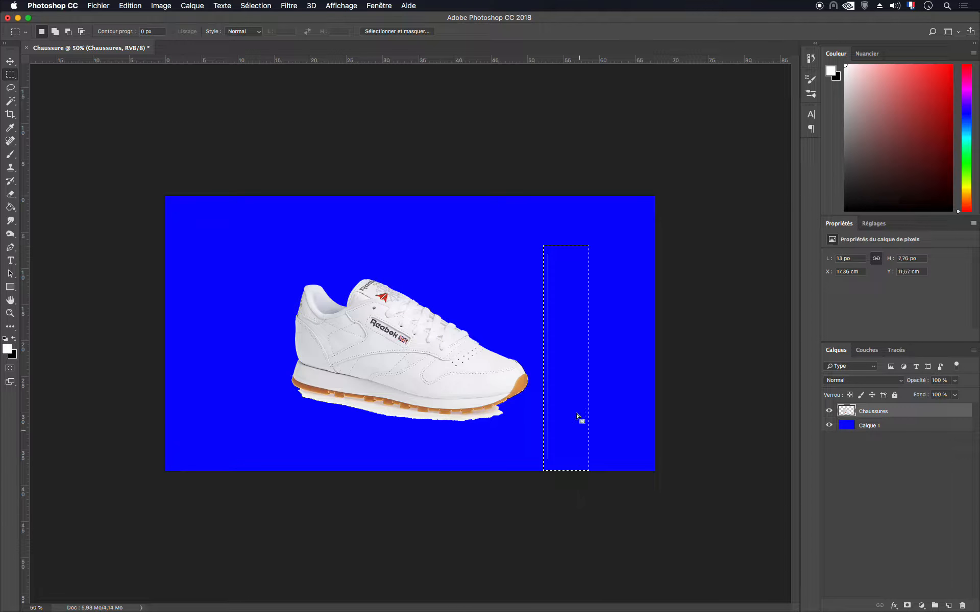
left_click(556, 369)
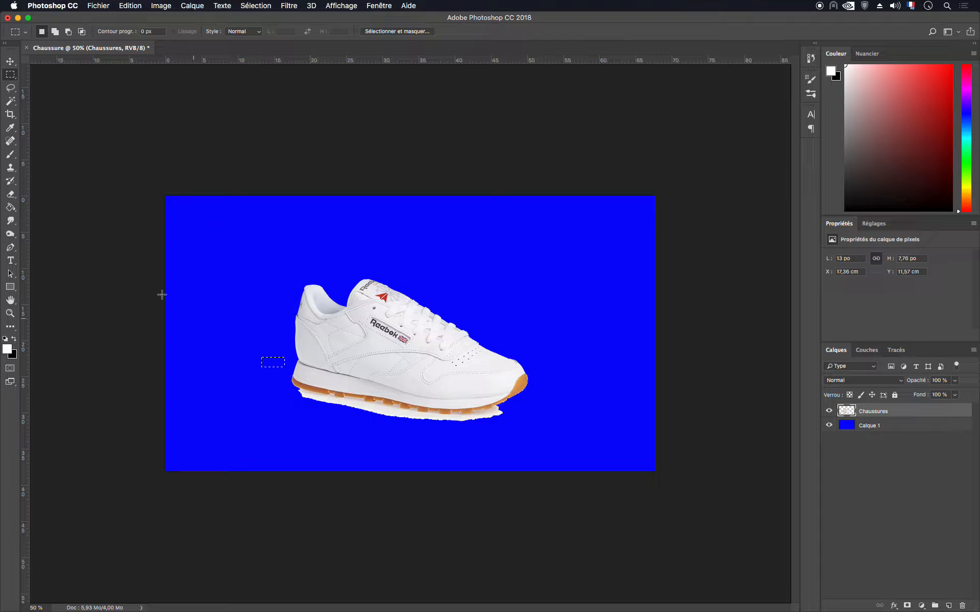
left_click(220, 290)
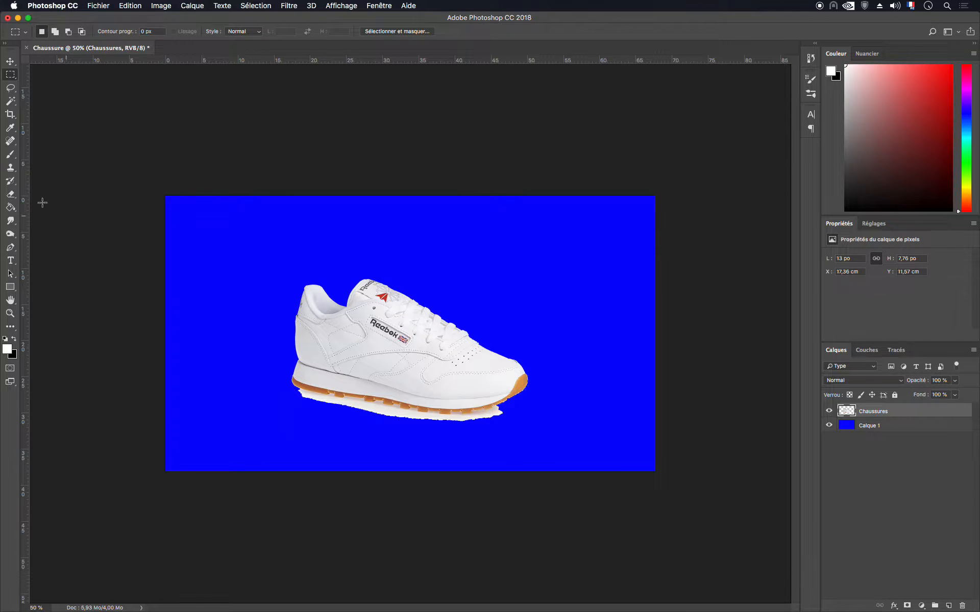
- Choose the Eraser and set its brush size to 9 px for close-up work on the heel end of the sole
left_click(10, 194)
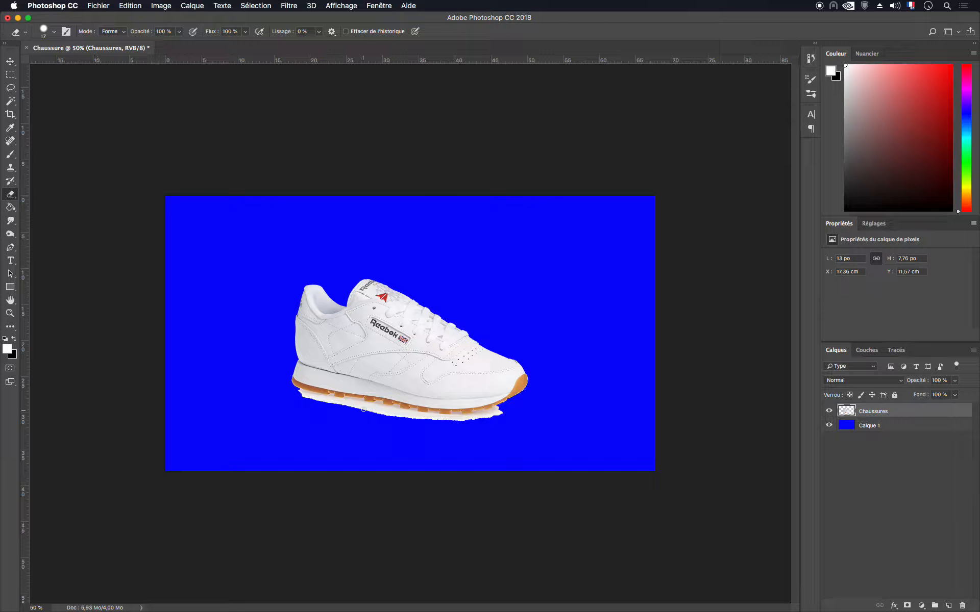
key("super+plus")
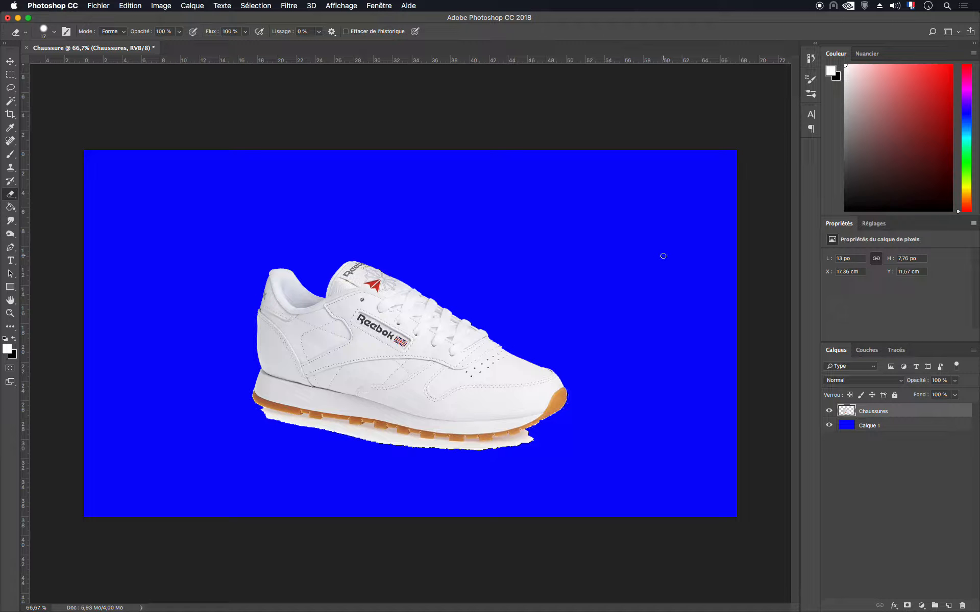
key("super+plus")
key("super+plus")
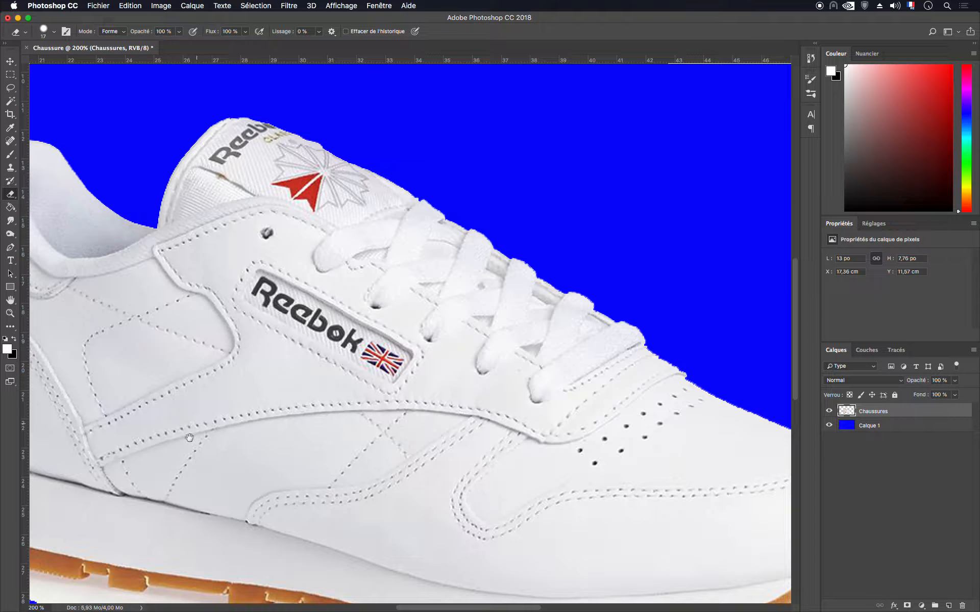
key("super+r")
left_click_drag(165, 439, 370, 259)
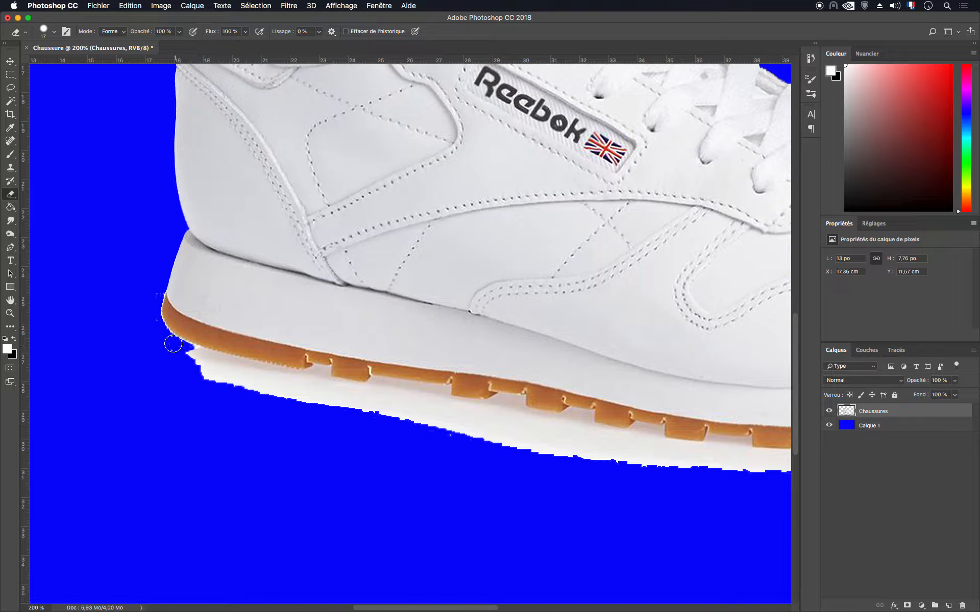
key("super+plus")
key("super+plus")
key("super+plus")
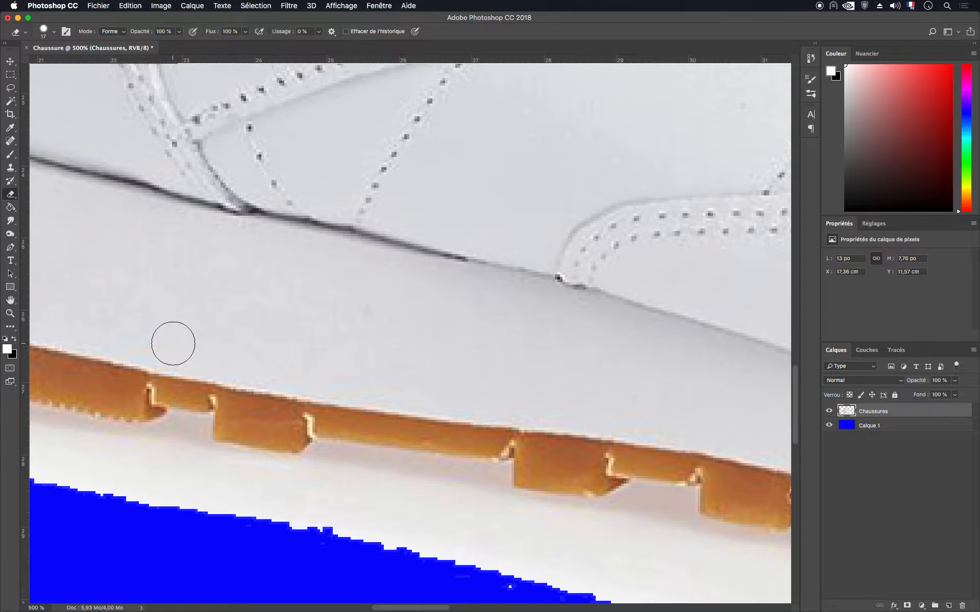
left_click_drag(160, 341, 460, 302)
key("super+r")
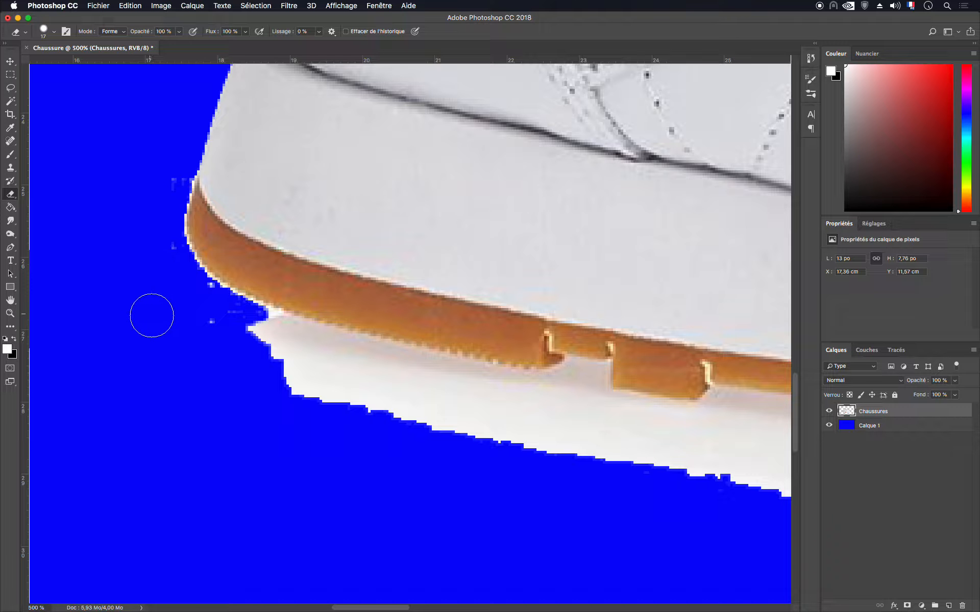
right_click(160, 318)
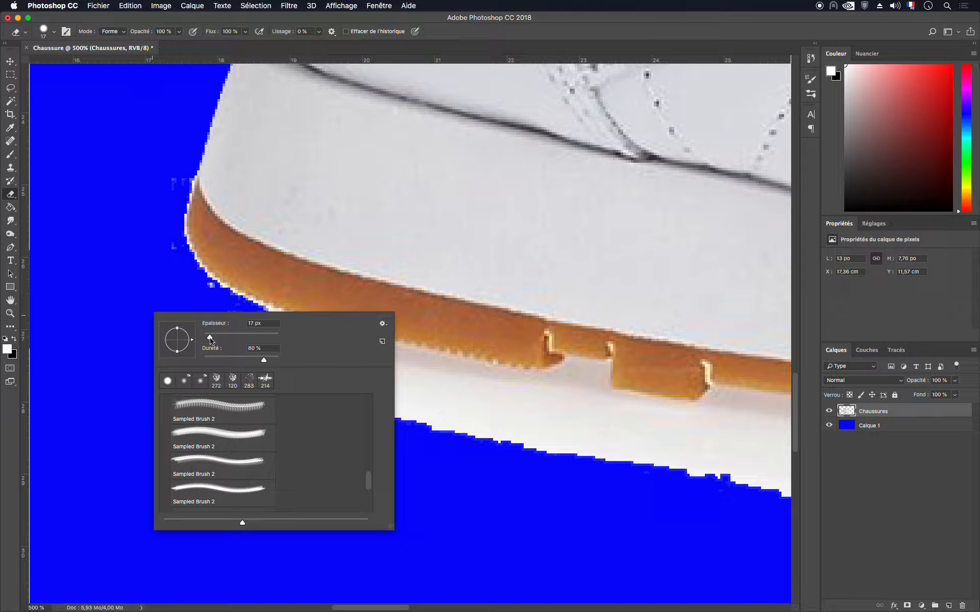
left_click_drag(211, 339, 207, 339)
- Erase the stray pixels, white fringe and white remnant around the heel's orange sole, up to the second tread block
left_click(172, 183)
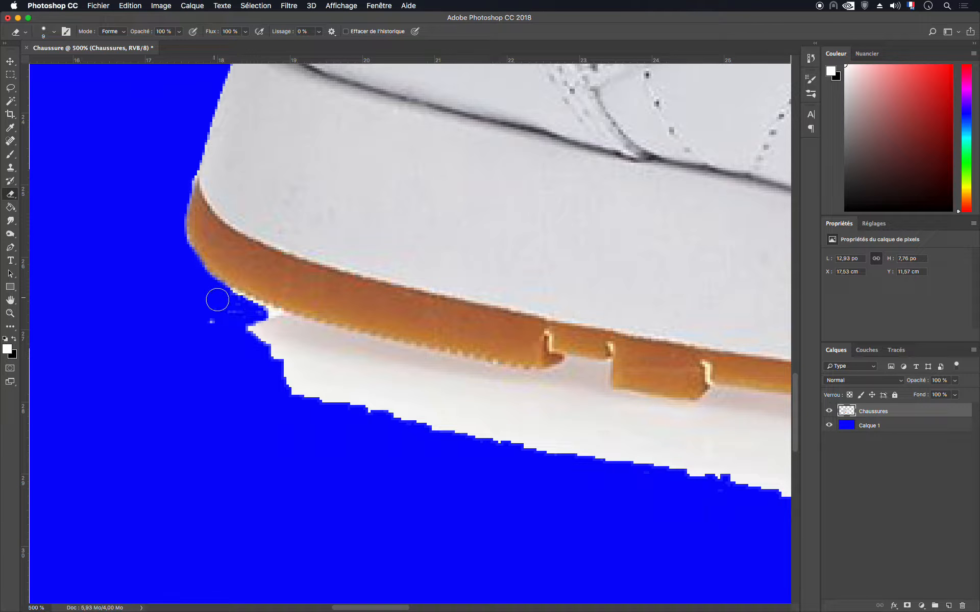
left_click_drag(245, 313, 291, 329)
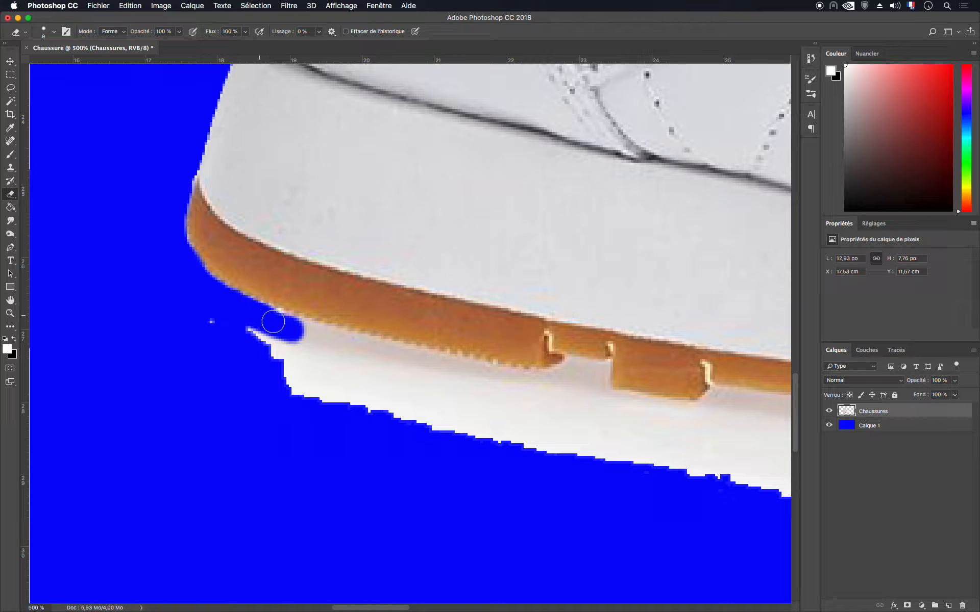
mouse_move(256, 317)
left_mouse_down()
mouse_move(300, 328)
mouse_move(225, 329)
left_mouse_up()
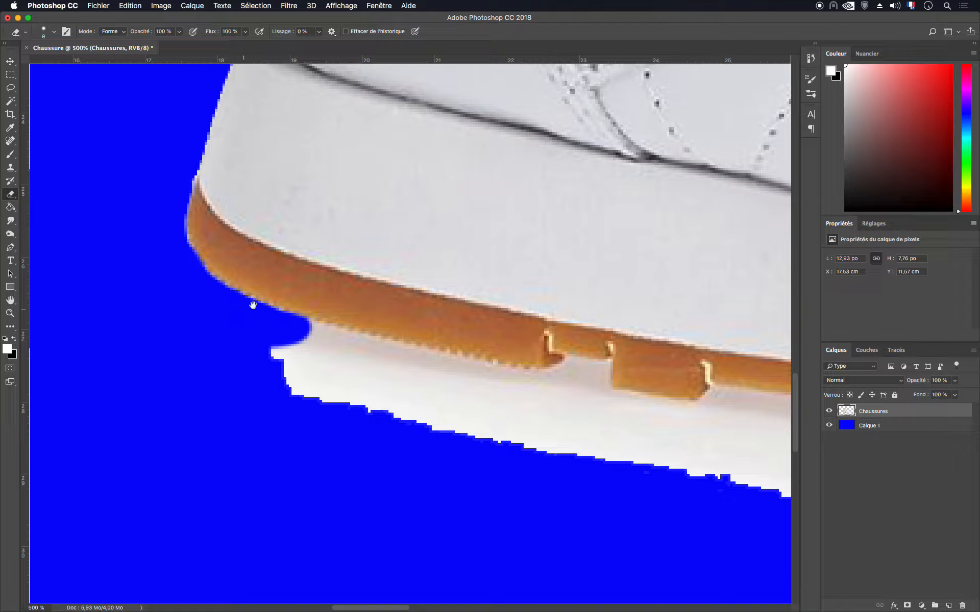
left_click_drag(346, 293, 278, 412)
left_click_drag(324, 517, 278, 326)
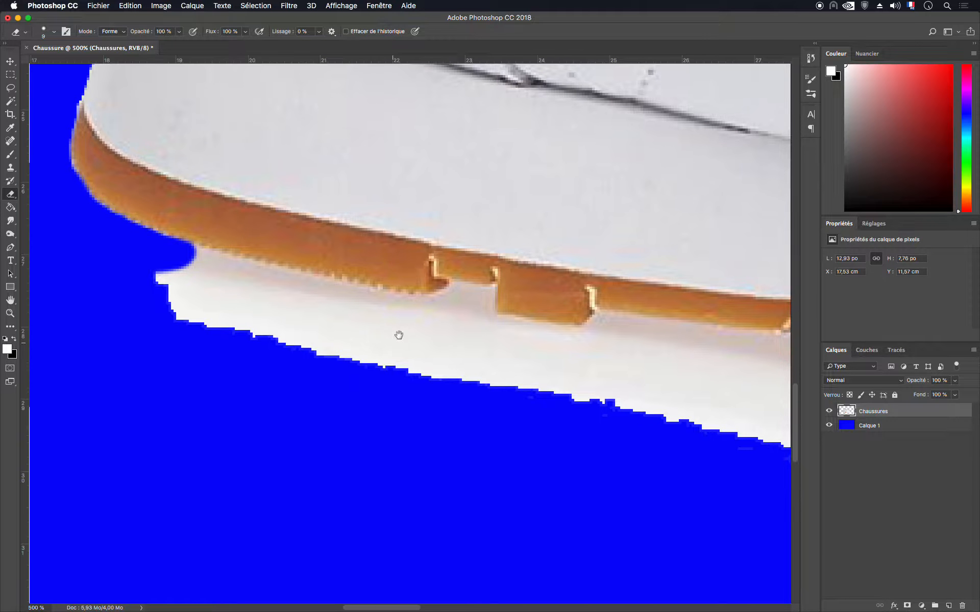
left_click_drag(398, 335, 321, 308)
mouse_move(108, 237)
left_mouse_down()
mouse_move(310, 288)
mouse_move(419, 283)
mouse_move(407, 336)
mouse_move(364, 377)
mouse_move(352, 368)
mouse_move(384, 312)
mouse_move(371, 358)
mouse_move(378, 323)
mouse_move(345, 324)
mouse_move(338, 367)
mouse_move(318, 341)
mouse_move(192, 317)
mouse_move(126, 289)
mouse_move(92, 261)
mouse_move(134, 256)
mouse_move(345, 316)
mouse_move(329, 346)
mouse_move(269, 342)
mouse_move(97, 298)
mouse_move(121, 280)
mouse_move(111, 265)
mouse_move(233, 313)
mouse_move(319, 325)
mouse_move(345, 310)
mouse_move(187, 294)
left_mouse_up()
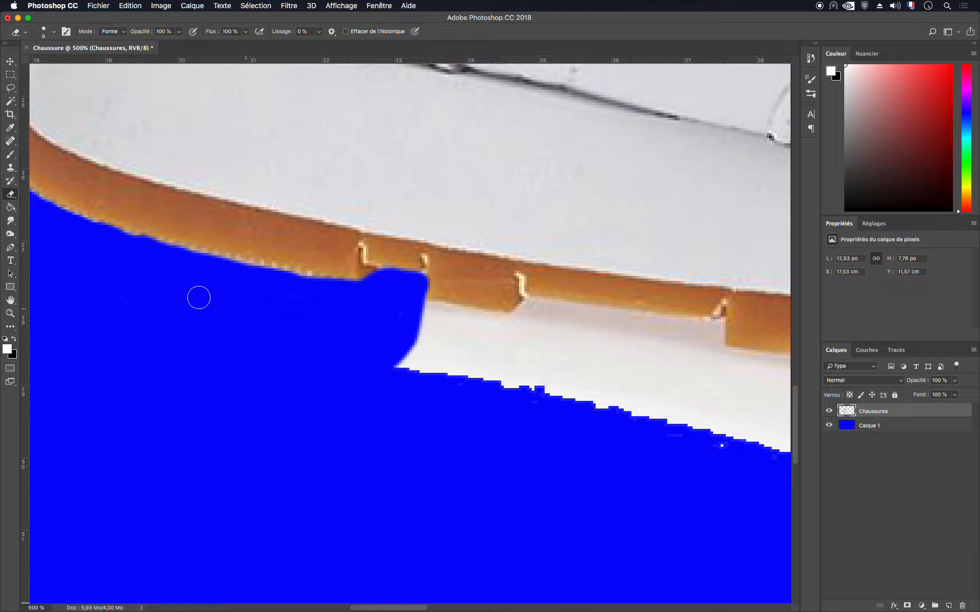
- Erase the white remnant beneath the second tread block and the long recess after it, following the sole's outline
left_click_drag(441, 368, 237, 308)
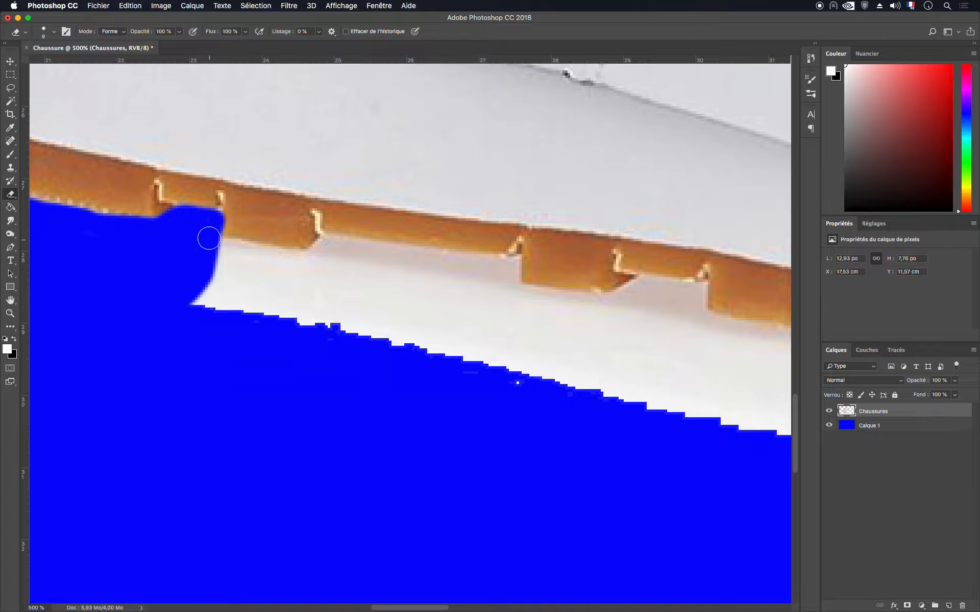
mouse_move(216, 248)
left_mouse_down()
mouse_move(318, 265)
mouse_move(328, 249)
left_mouse_up()
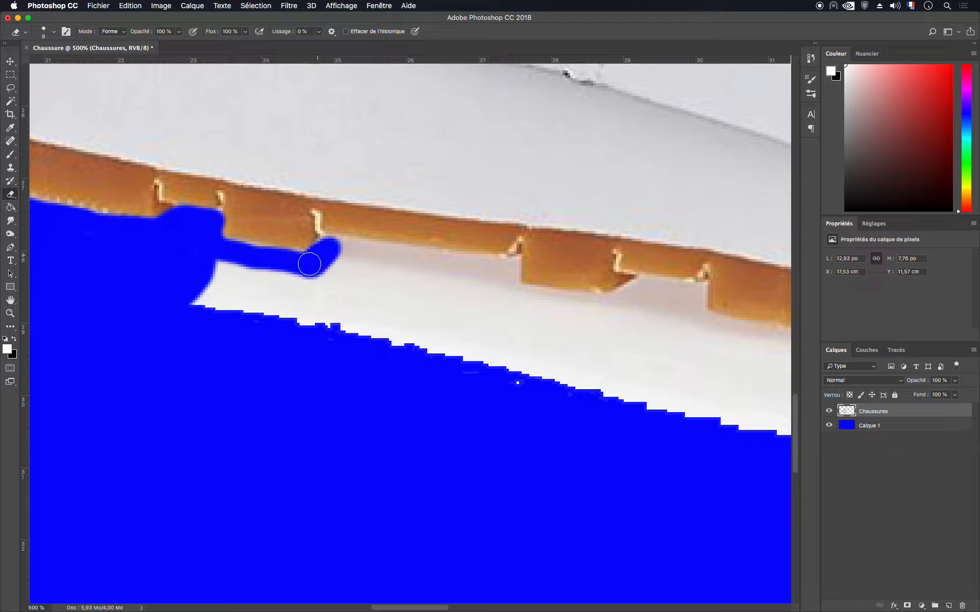
mouse_move(264, 262)
left_mouse_down()
mouse_move(178, 303)
mouse_move(214, 286)
mouse_move(228, 304)
mouse_move(232, 274)
mouse_move(296, 291)
mouse_move(263, 305)
mouse_move(289, 278)
mouse_move(350, 287)
mouse_move(305, 316)
mouse_move(280, 322)
mouse_move(337, 272)
mouse_move(335, 243)
mouse_move(324, 244)
mouse_move(512, 268)
mouse_move(489, 348)
mouse_move(449, 370)
mouse_move(331, 331)
left_mouse_up()
mouse_move(352, 278)
left_mouse_down()
mouse_move(491, 292)
mouse_move(484, 285)
mouse_move(449, 361)
mouse_move(470, 348)
mouse_move(489, 307)
mouse_move(455, 309)
mouse_move(439, 334)
left_mouse_up()
mouse_move(462, 293)
left_mouse_down()
mouse_move(341, 281)
mouse_move(341, 315)
mouse_move(437, 343)
mouse_move(442, 305)
mouse_move(381, 294)
mouse_move(347, 295)
mouse_move(442, 329)
left_mouse_up()
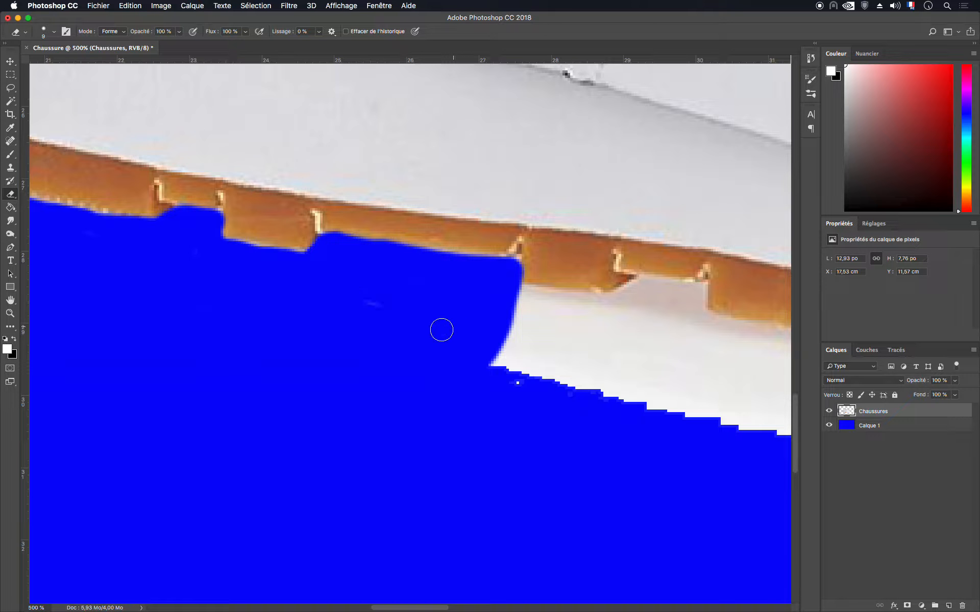
- Erase the white remnant beneath the third and fourth tread blocks and clear the leftover patches up to the fifth block
left_click_drag(545, 348, 290, 275)
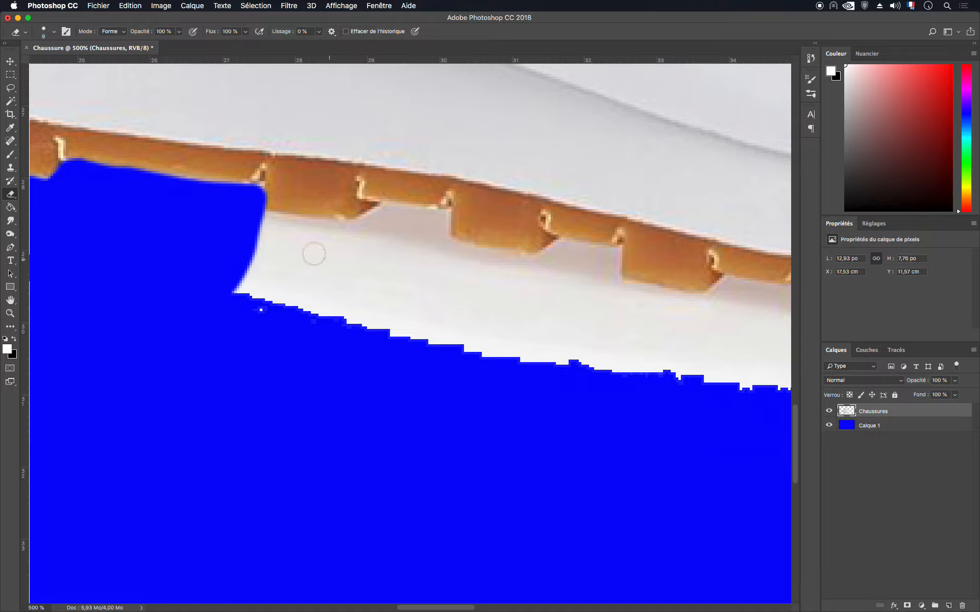
mouse_move(254, 220)
left_mouse_down()
mouse_move(367, 233)
mouse_move(378, 222)
mouse_move(344, 241)
mouse_move(387, 218)
mouse_move(441, 221)
mouse_move(425, 343)
mouse_move(318, 352)
mouse_move(232, 308)
mouse_move(276, 301)
mouse_move(420, 339)
mouse_move(242, 308)
mouse_move(275, 286)
mouse_move(247, 242)
mouse_move(347, 248)
mouse_move(408, 233)
mouse_move(433, 249)
mouse_move(406, 327)
mouse_move(424, 293)
mouse_move(292, 295)
left_mouse_up()
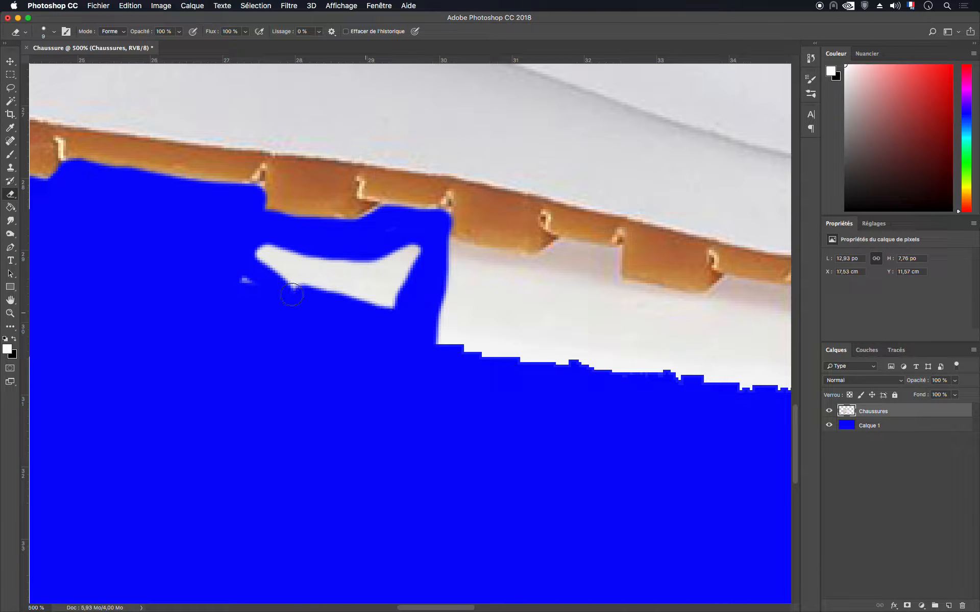
mouse_move(255, 251)
left_mouse_down()
mouse_move(376, 261)
mouse_move(421, 245)
mouse_move(398, 261)
mouse_move(397, 249)
mouse_move(386, 310)
mouse_move(389, 275)
mouse_move(335, 289)
mouse_move(330, 266)
mouse_move(266, 258)
mouse_move(334, 285)
left_mouse_up()
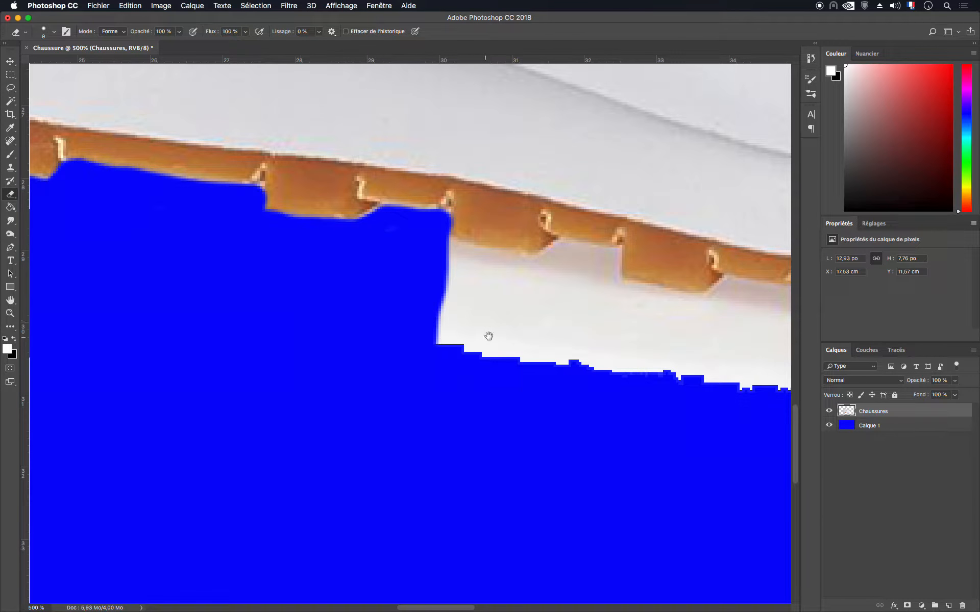
mouse_move(489, 335)
left_mouse_down()
mouse_move(299, 275)
mouse_move(262, 246)
left_mouse_up()
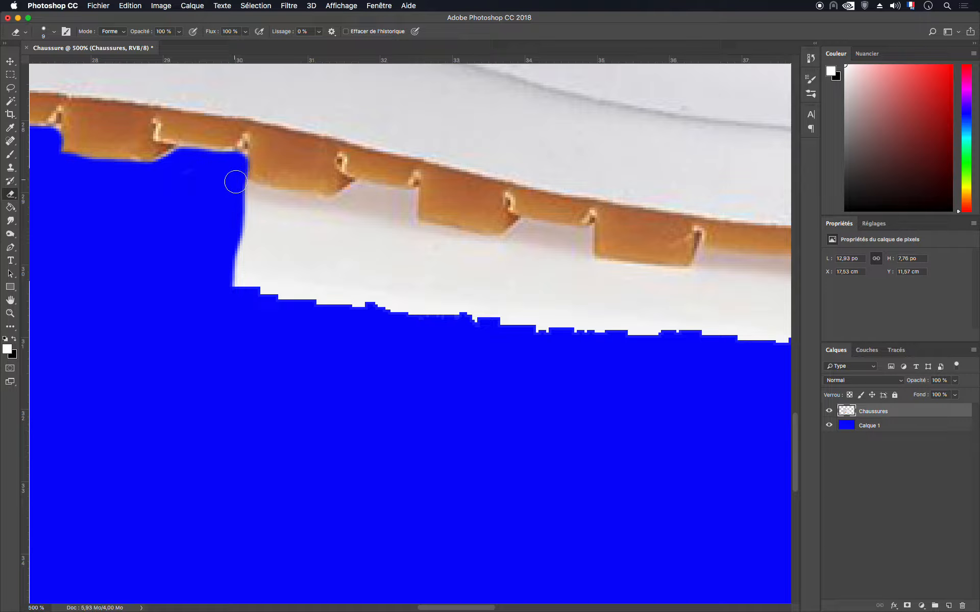
mouse_move(235, 182)
left_mouse_down()
mouse_move(280, 208)
mouse_move(340, 209)
mouse_move(362, 193)
mouse_move(410, 198)
mouse_move(371, 331)
mouse_move(310, 302)
mouse_move(232, 285)
mouse_move(350, 294)
mouse_move(361, 312)
mouse_move(393, 211)
mouse_move(349, 210)
mouse_move(288, 227)
mouse_move(224, 215)
left_mouse_up()
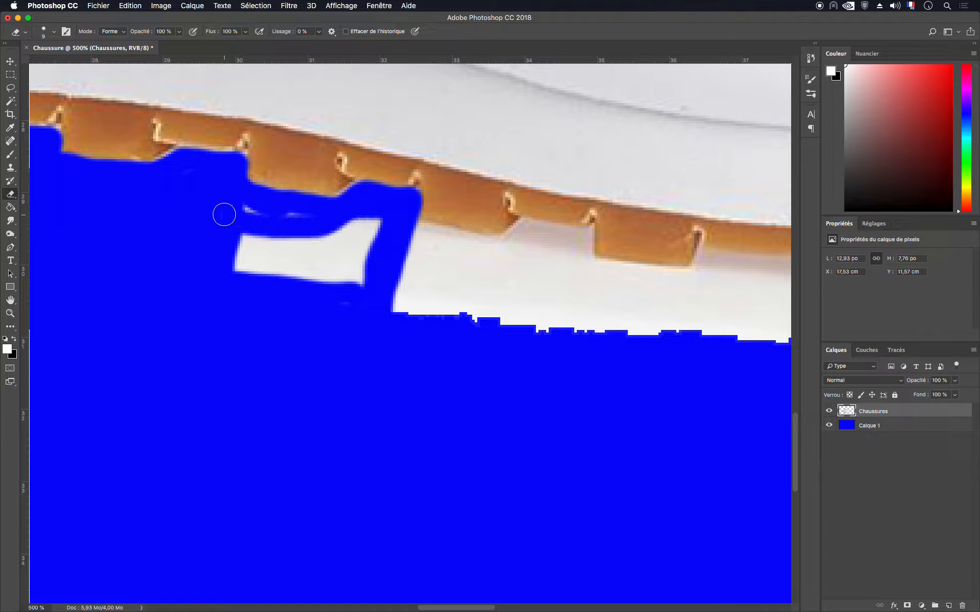
mouse_move(326, 223)
left_mouse_down()
mouse_move(378, 229)
mouse_move(347, 259)
mouse_move(352, 285)
mouse_move(371, 270)
mouse_move(233, 235)
mouse_move(241, 256)
mouse_move(308, 257)
left_mouse_up()
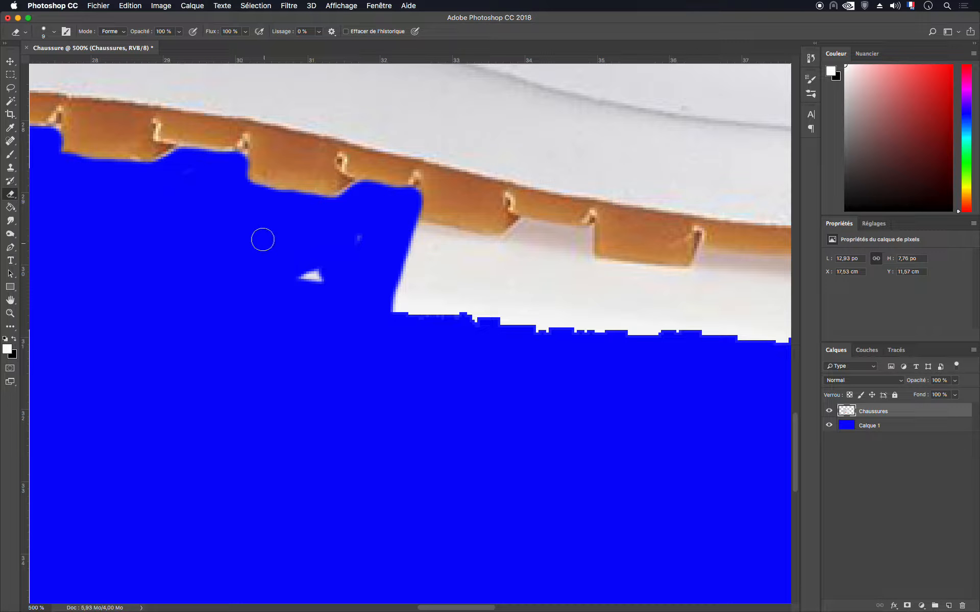
left_click_drag(365, 240, 304, 286)
- Erase the white remnant beneath the fifth and sixth tread blocks, up to the seventh block's edge
left_click_drag(445, 301, 209, 220)
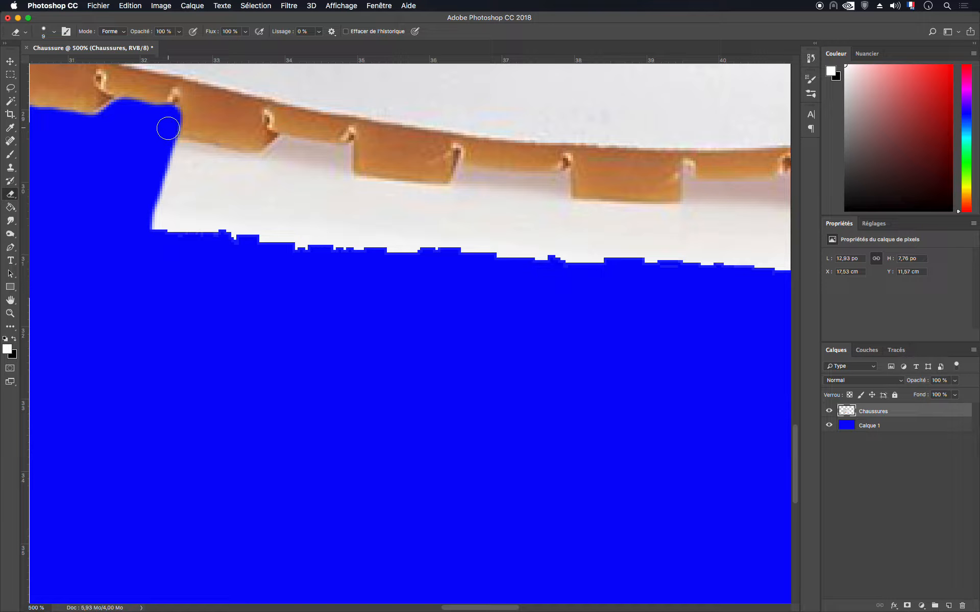
mouse_move(176, 150)
left_mouse_down()
mouse_move(243, 165)
mouse_move(273, 163)
mouse_move(283, 147)
mouse_move(342, 155)
mouse_move(344, 181)
mouse_move(414, 196)
mouse_move(448, 194)
mouse_move(464, 178)
mouse_move(561, 181)
mouse_move(553, 258)
mouse_move(144, 217)
mouse_move(166, 184)
mouse_move(192, 179)
mouse_move(304, 231)
mouse_move(308, 253)
left_mouse_up()
right_click(414, 194)
left_click(368, 213)
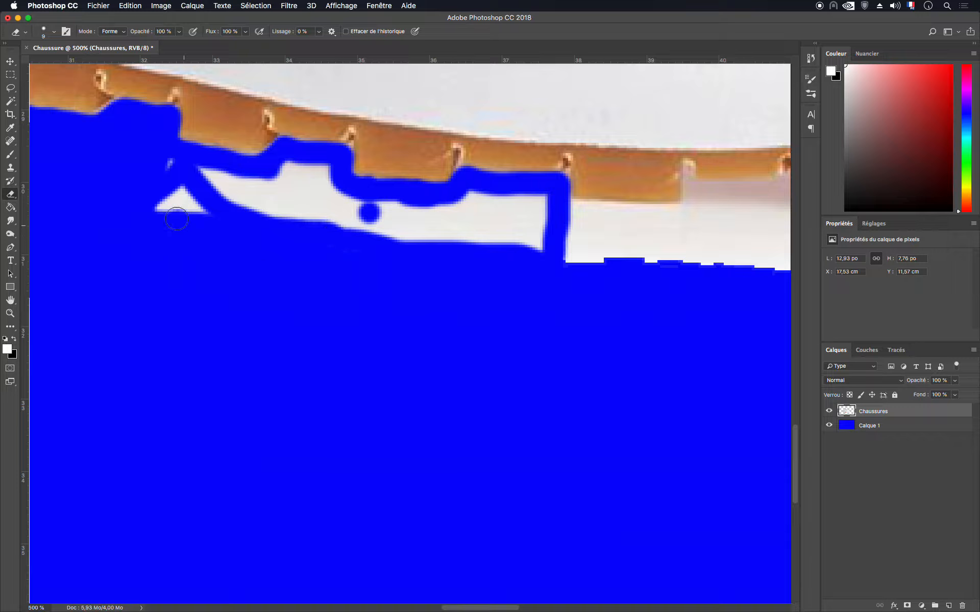
mouse_move(176, 219)
left_mouse_down()
mouse_move(168, 166)
mouse_move(151, 225)
mouse_move(196, 213)
mouse_move(176, 184)
mouse_move(207, 188)
mouse_move(202, 170)
mouse_move(329, 172)
mouse_move(268, 194)
mouse_move(204, 180)
mouse_move(227, 206)
mouse_move(218, 215)
mouse_move(293, 208)
mouse_move(255, 191)
mouse_move(293, 217)
mouse_move(277, 201)
left_mouse_up()
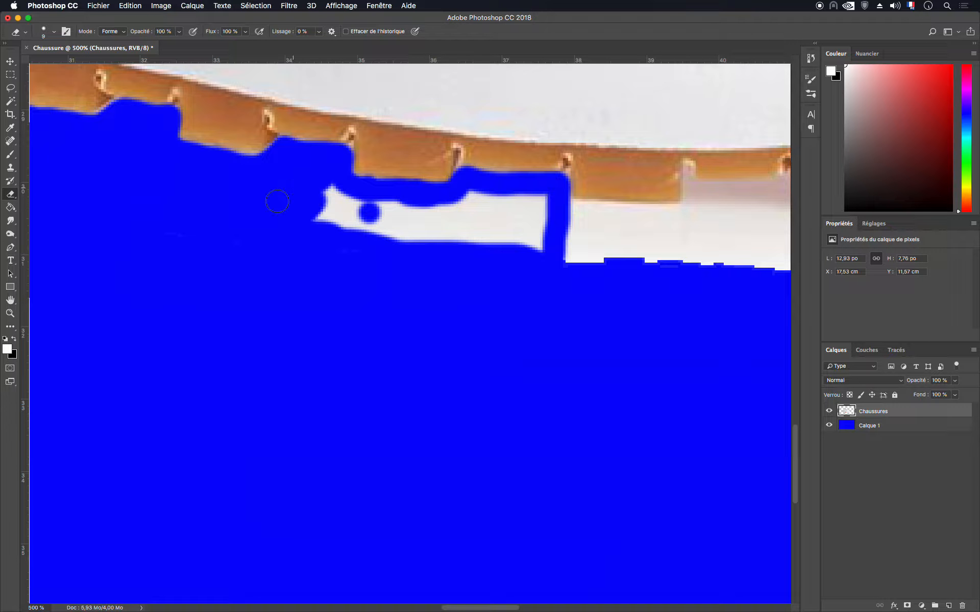
mouse_move(350, 220)
left_mouse_down()
mouse_move(338, 192)
mouse_move(327, 198)
mouse_move(329, 221)
mouse_move(358, 216)
mouse_move(332, 218)
mouse_move(357, 199)
mouse_move(371, 239)
mouse_move(393, 221)
mouse_move(371, 229)
mouse_move(375, 219)
mouse_move(539, 208)
mouse_move(453, 190)
mouse_move(365, 208)
mouse_move(502, 232)
mouse_move(395, 225)
mouse_move(480, 233)
mouse_move(429, 237)
mouse_move(482, 245)
mouse_move(543, 226)
left_mouse_up()
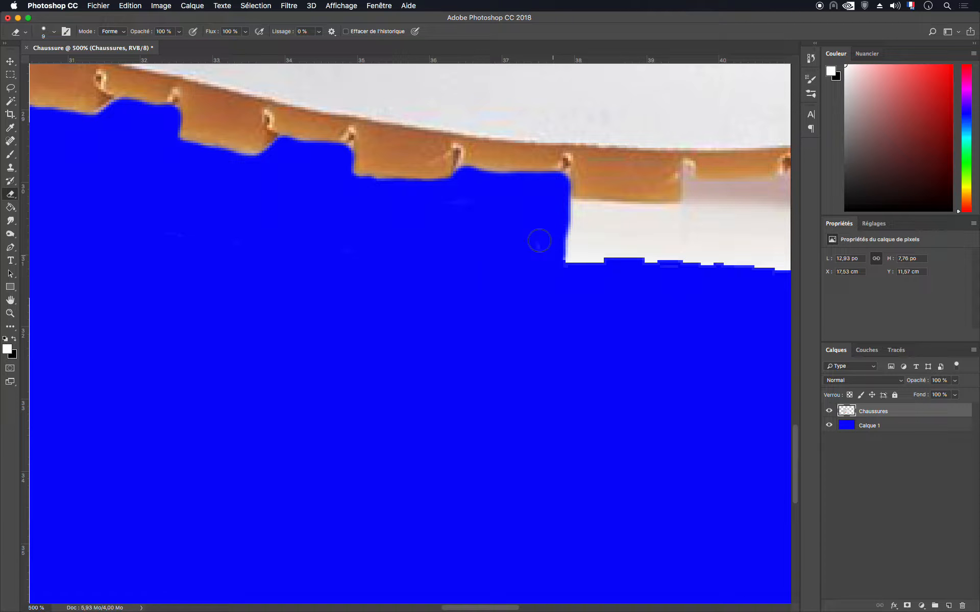
- Erase the white remnant beneath the seventh and eighth tread blocks and in the recesses after them, up to the block nearest the toe
left_click_drag(587, 249, 202, 336)
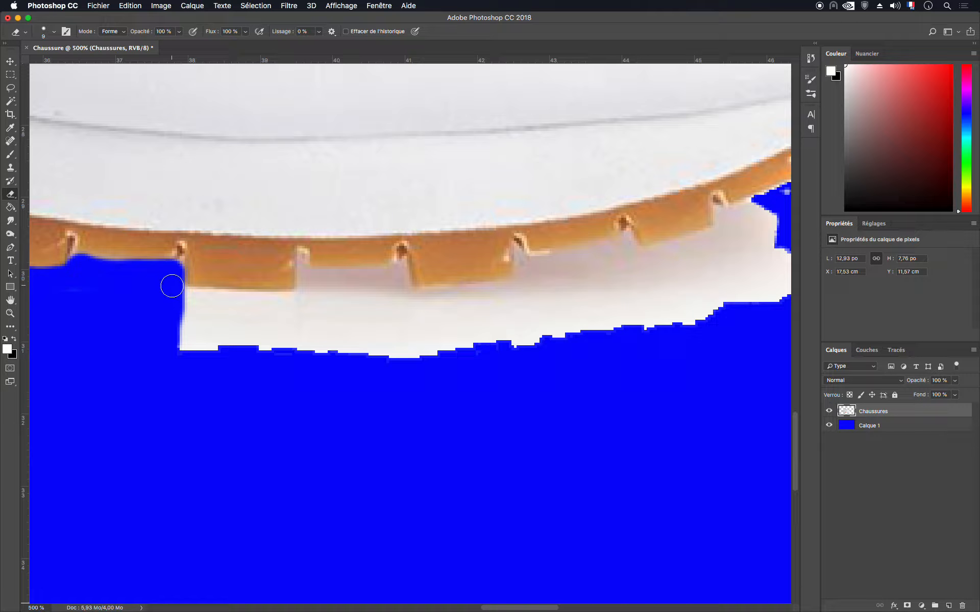
mouse_move(178, 298)
left_mouse_down()
mouse_move(298, 298)
mouse_move(334, 277)
mouse_move(401, 278)
mouse_move(405, 331)
mouse_move(306, 357)
mouse_move(173, 339)
mouse_move(273, 323)
mouse_move(334, 298)
mouse_move(326, 286)
mouse_move(391, 310)
left_mouse_up()
mouse_move(391, 360)
left_mouse_down()
mouse_move(360, 335)
mouse_move(274, 337)
left_mouse_up()
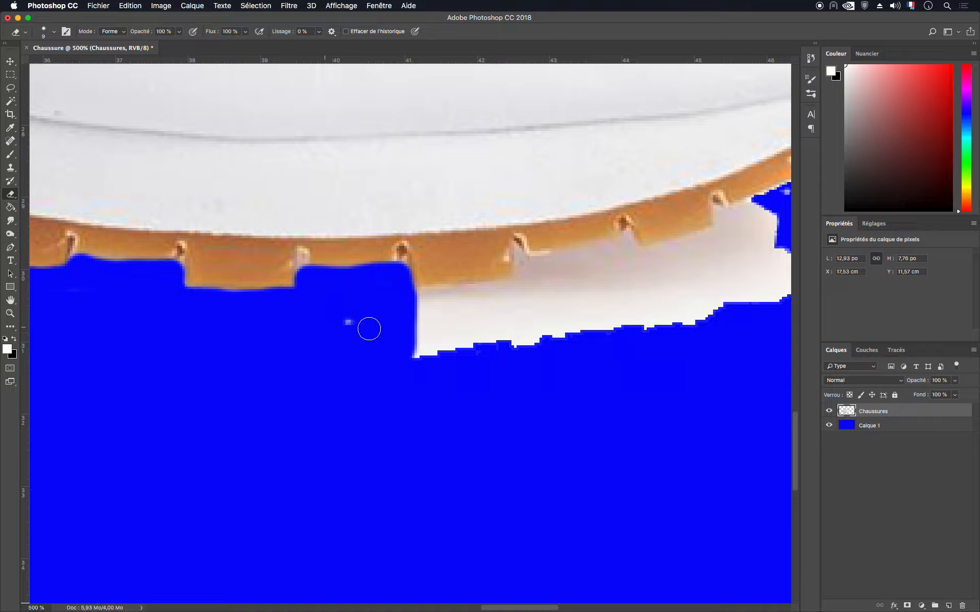
mouse_move(403, 301)
left_mouse_down()
mouse_move(482, 297)
mouse_move(633, 241)
mouse_move(527, 266)
mouse_move(541, 284)
mouse_move(490, 301)
mouse_move(519, 292)
mouse_move(400, 320)
mouse_move(404, 360)
mouse_move(508, 328)
mouse_move(610, 327)
left_mouse_up()
- Erase the remaining white patch beneath the last tread block and the fringe along the thin sole edge toward the toe
scroll(512, 366, "right", 10)
scroll(511, 366, "up", 3)
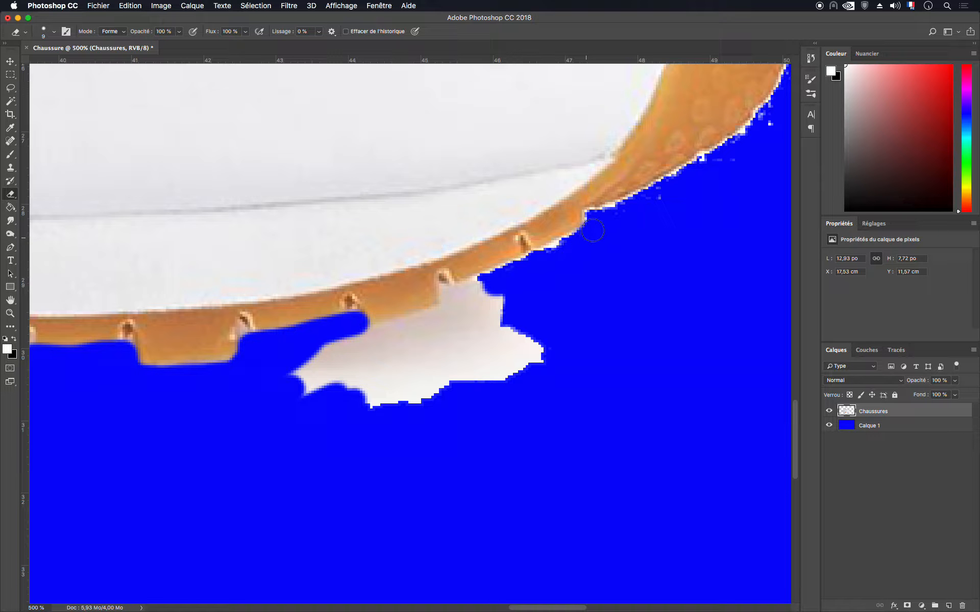
left_click_drag(517, 274, 451, 300)
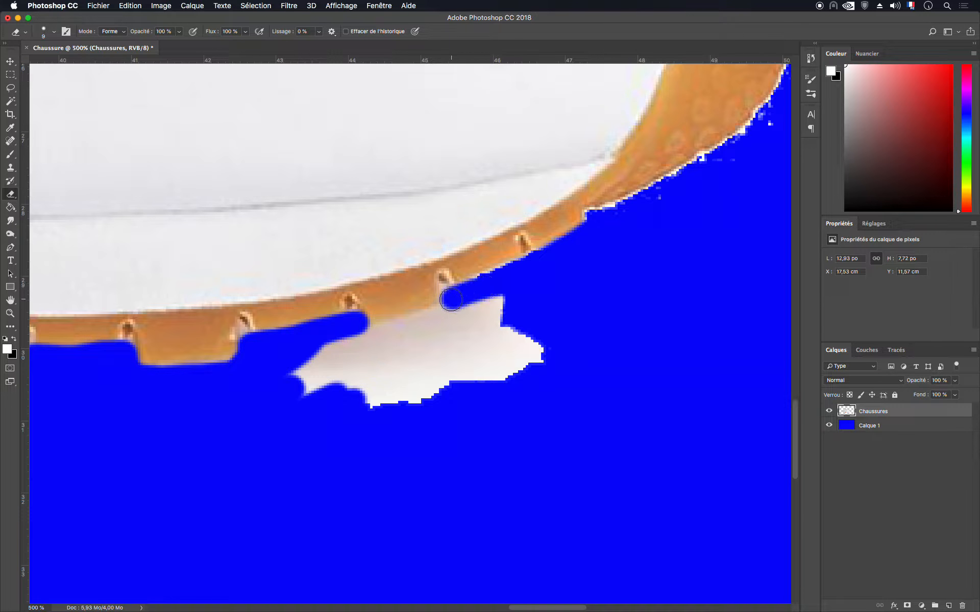
mouse_move(504, 278)
left_mouse_down()
mouse_move(440, 319)
mouse_move(306, 357)
mouse_move(317, 383)
mouse_move(413, 357)
left_mouse_up()
right_click(396, 375)
mouse_move(481, 354)
left_mouse_down()
mouse_move(468, 369)
mouse_move(430, 354)
mouse_move(442, 399)
mouse_move(526, 357)
mouse_move(490, 326)
mouse_move(501, 307)
mouse_move(407, 356)
left_mouse_up()
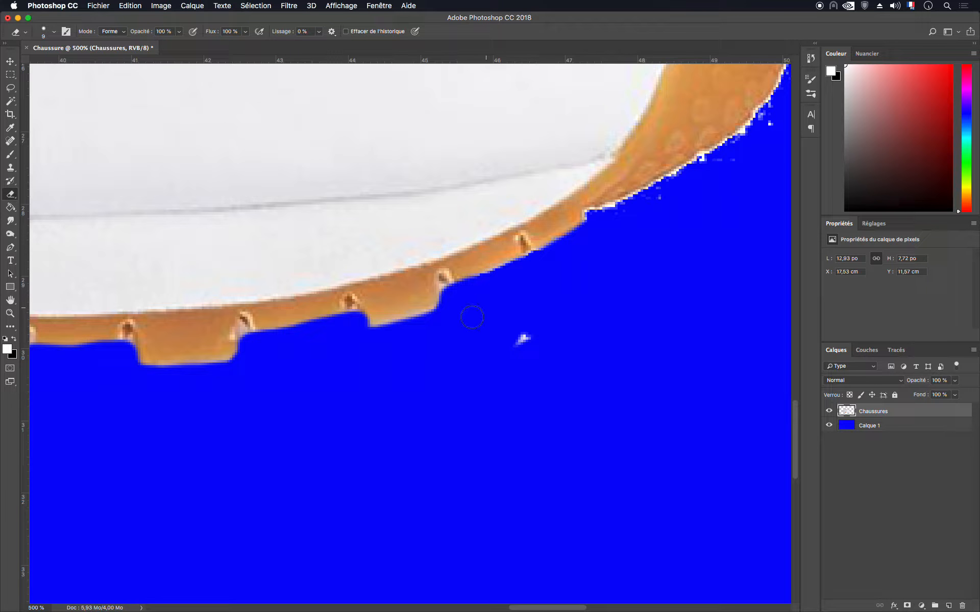
- Erase the white fringe and stray pixels around the outer edge of the orange toe tip
left_click_drag(646, 282, 423, 408)
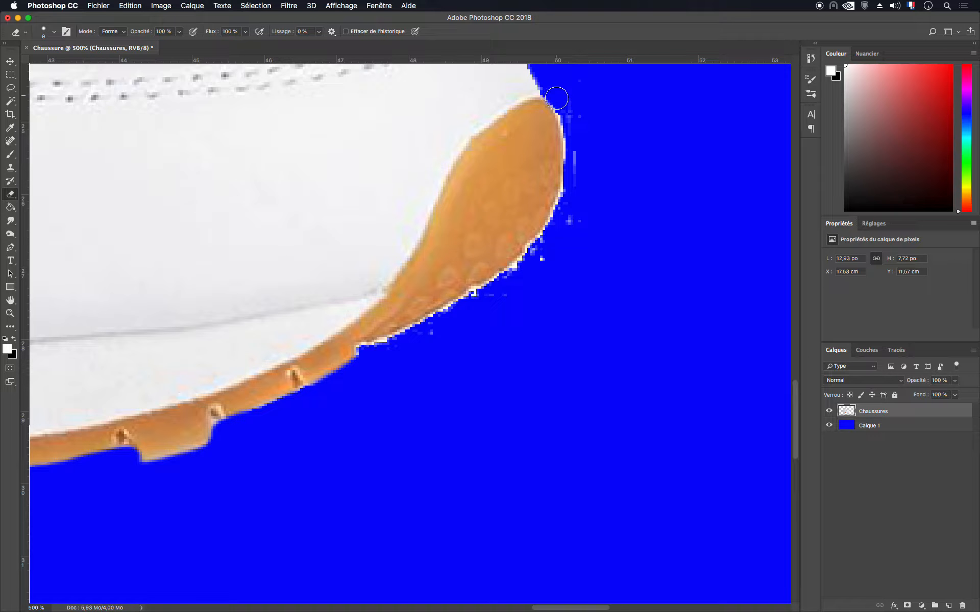
left_click_drag(572, 139, 563, 217)
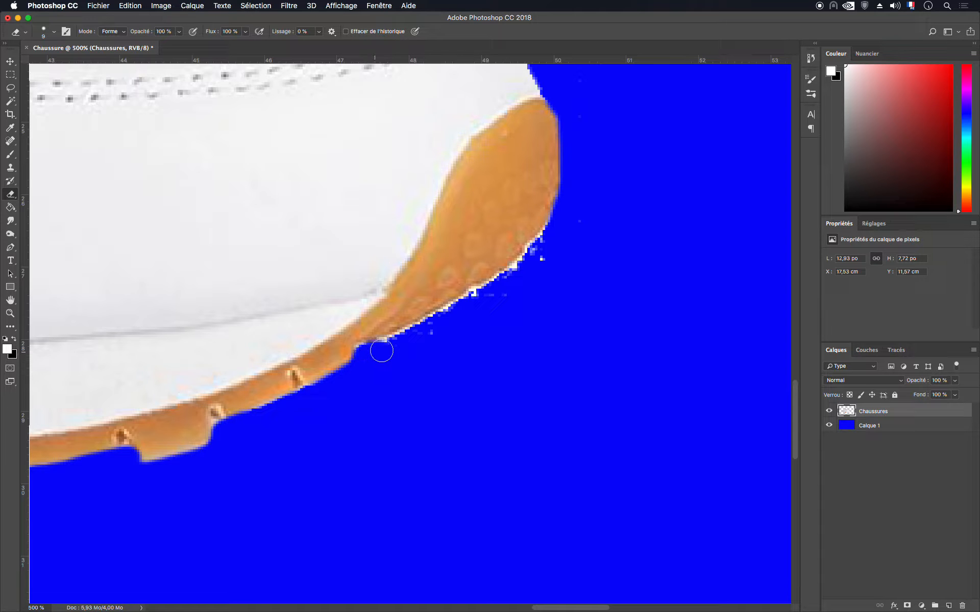
left_click_drag(458, 307, 485, 293)
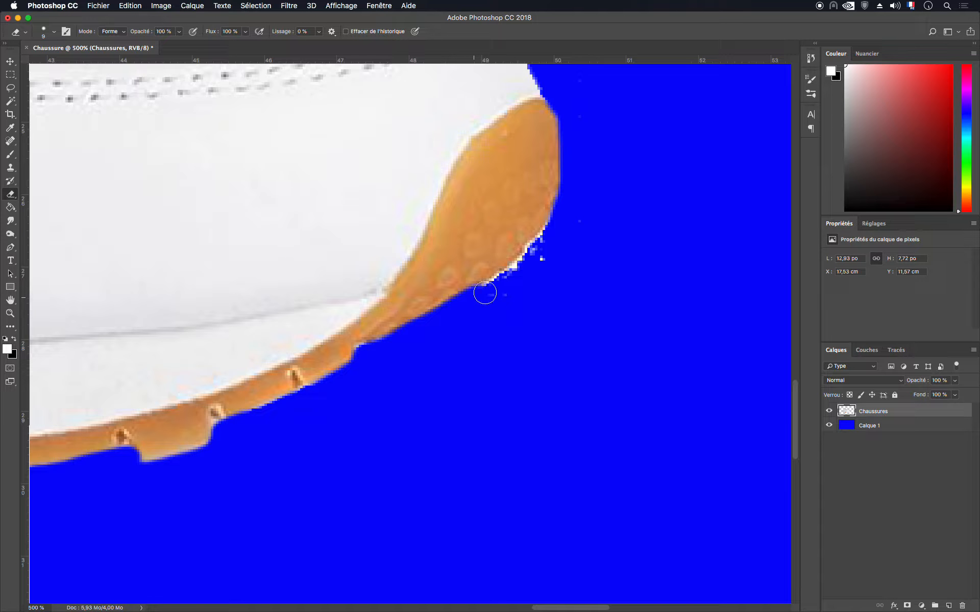
left_click_drag(533, 259, 556, 233)
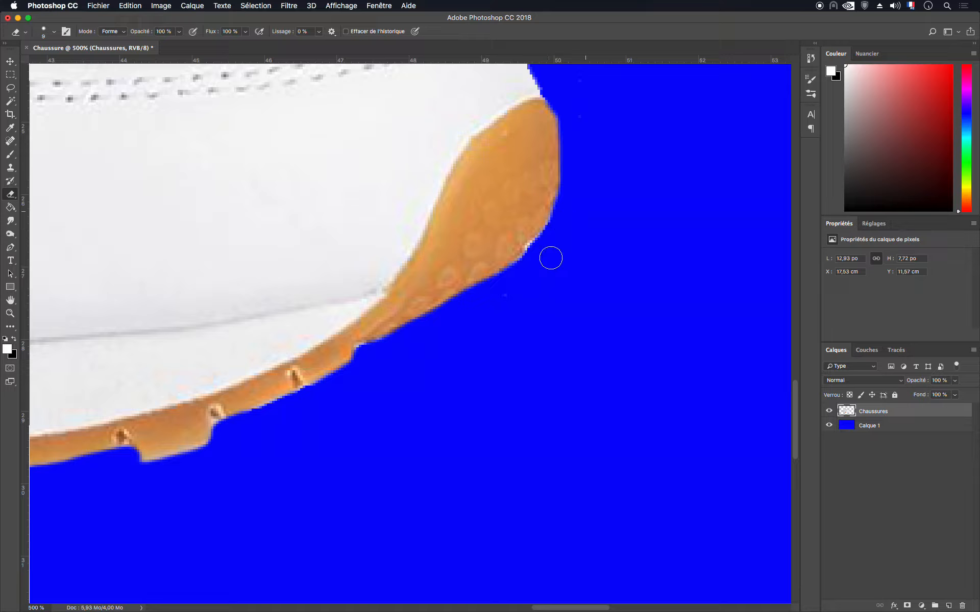
- Examine the shoe's upper outline for leftover fringe, from the toe over the laces and tongue to the collar and heel
scroll(534, 306, "up", 10)
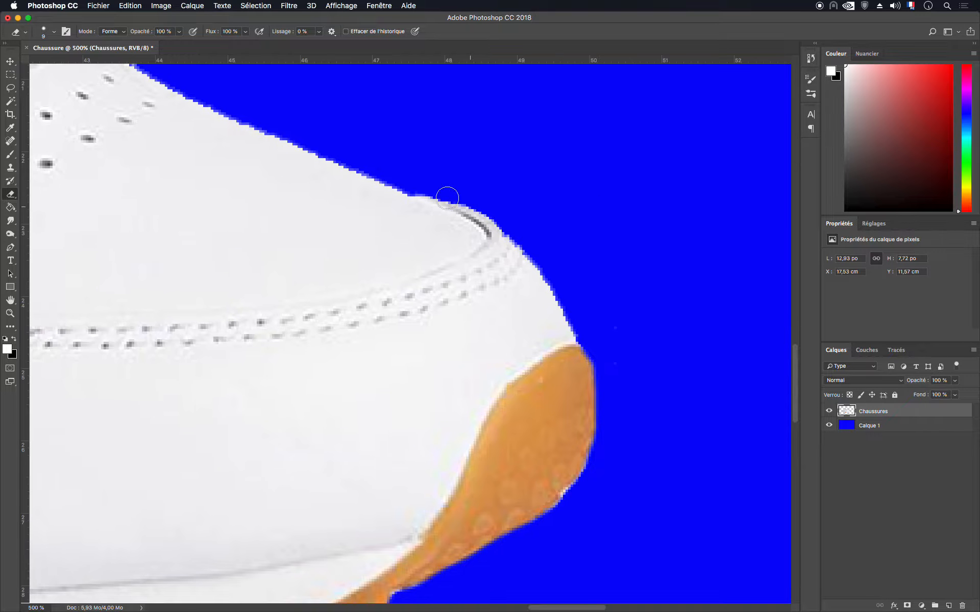
scroll(388, 129, "up", 15)
scroll(388, 129, "left", 20)
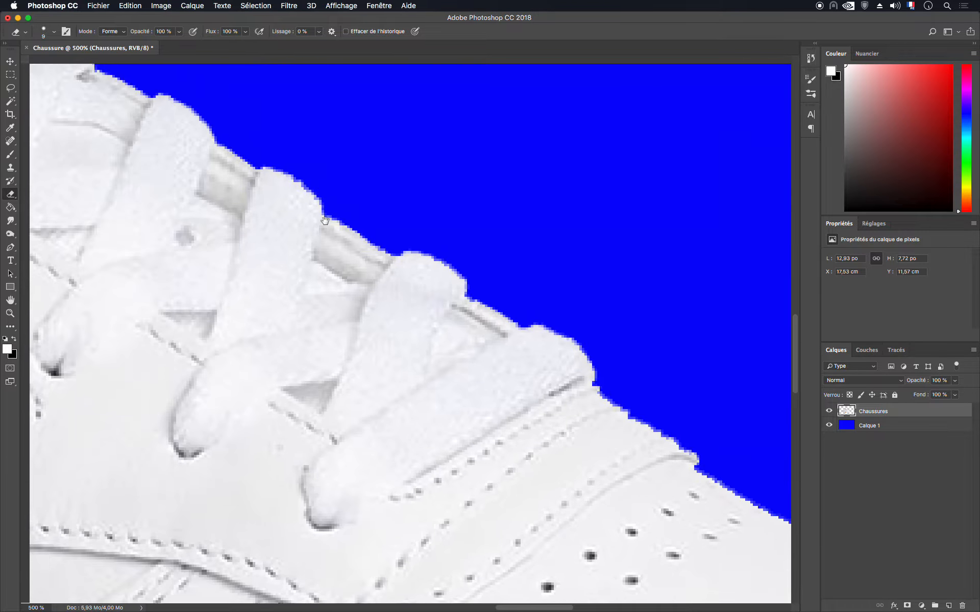
scroll(436, 272, "down", 4)
scroll(436, 272, "right", 8)
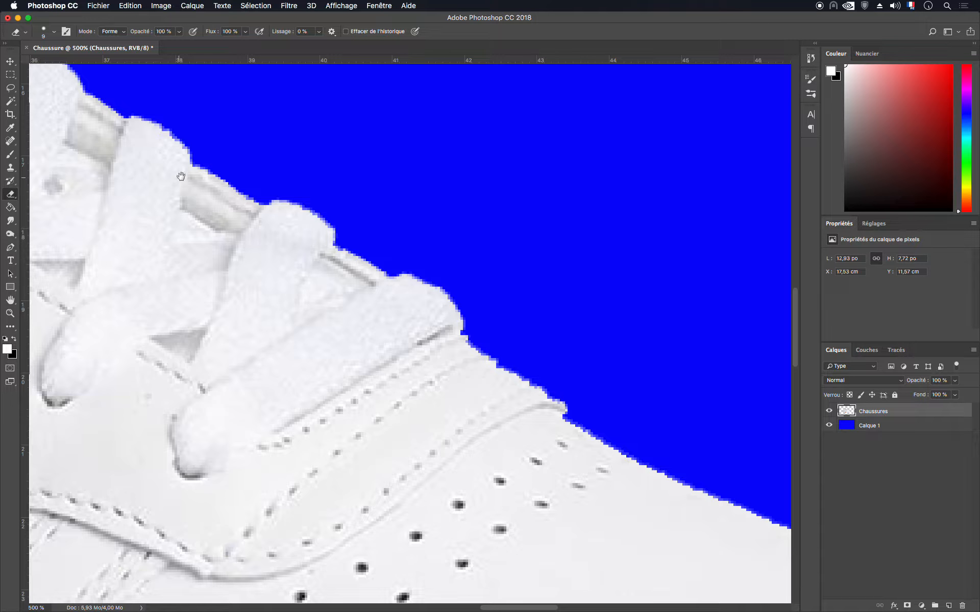
scroll(182, 176, "up", 10)
scroll(181, 177, "left", 15)
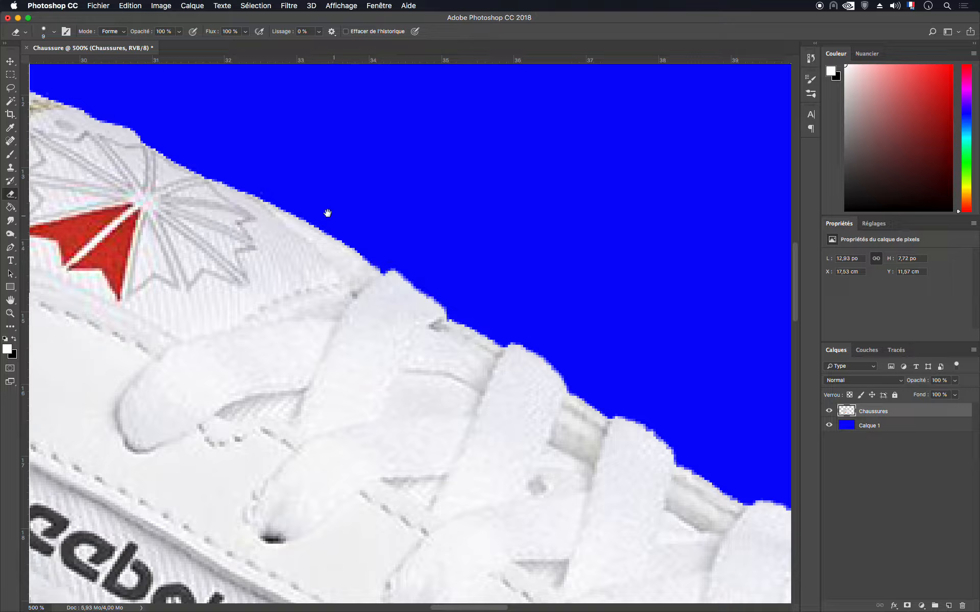
left_click_drag(329, 215, 576, 309)
left_click_drag(346, 246, 401, 184)
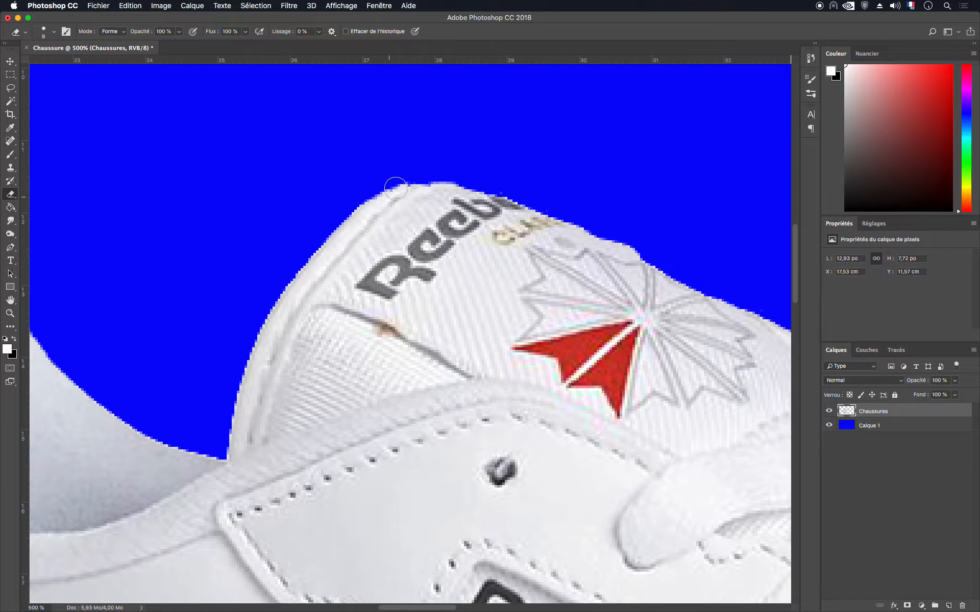
left_click_drag(268, 336, 511, 255)
left_click_drag(223, 276, 367, 236)
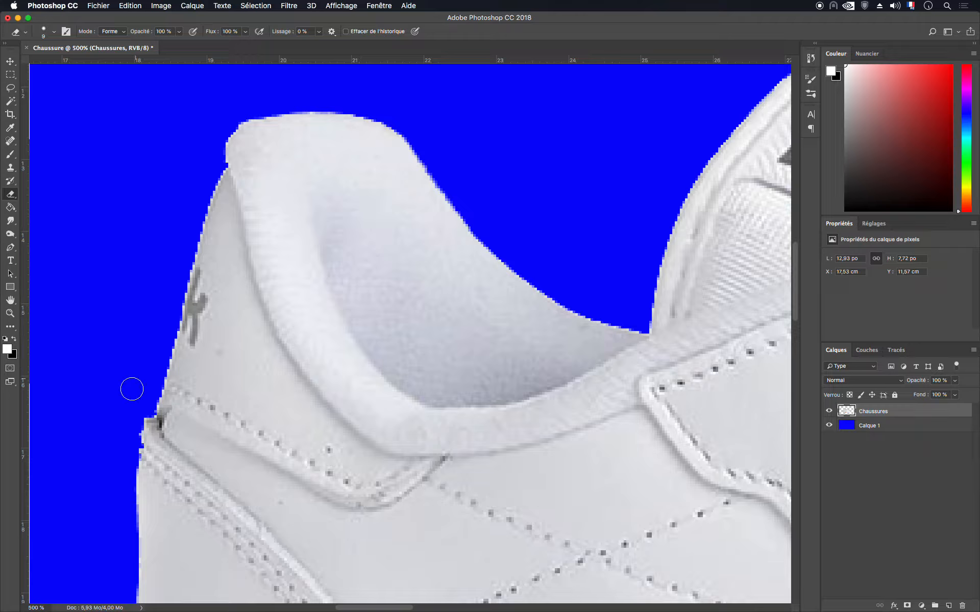
left_click_drag(135, 439, 167, 355)
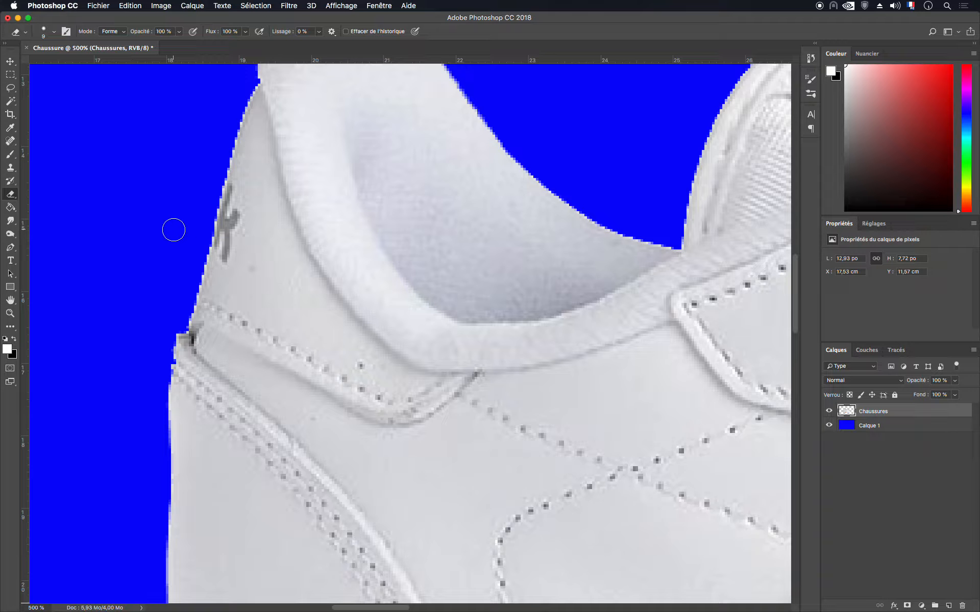
- Hide the blue backdrop layer Calque 1 so the whole cut-out shoe shows on transparency
key("super+minus")
key("super+minus")
key("super+minus")
key("super+minus")
key("super+minus")
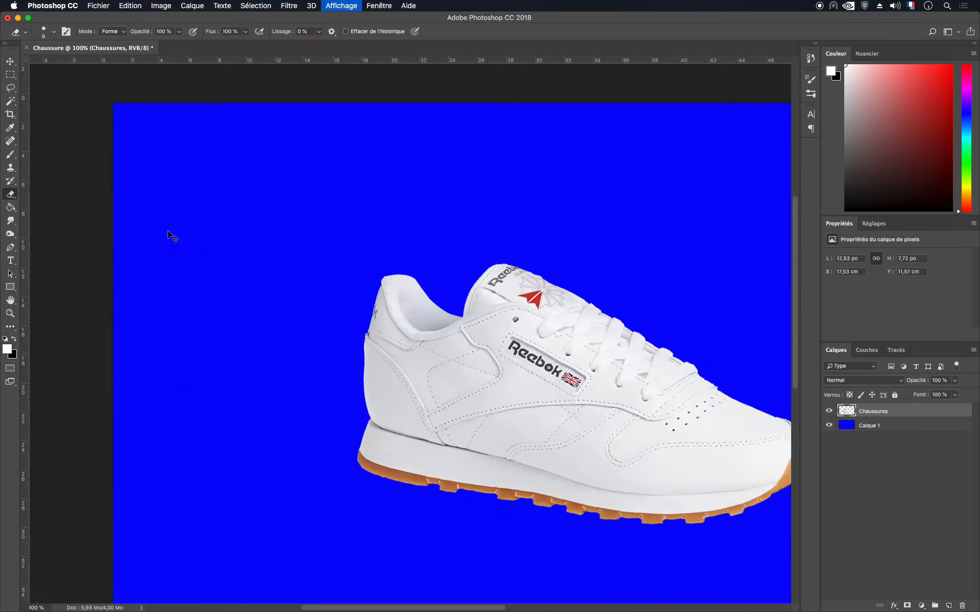
left_click(829, 427)
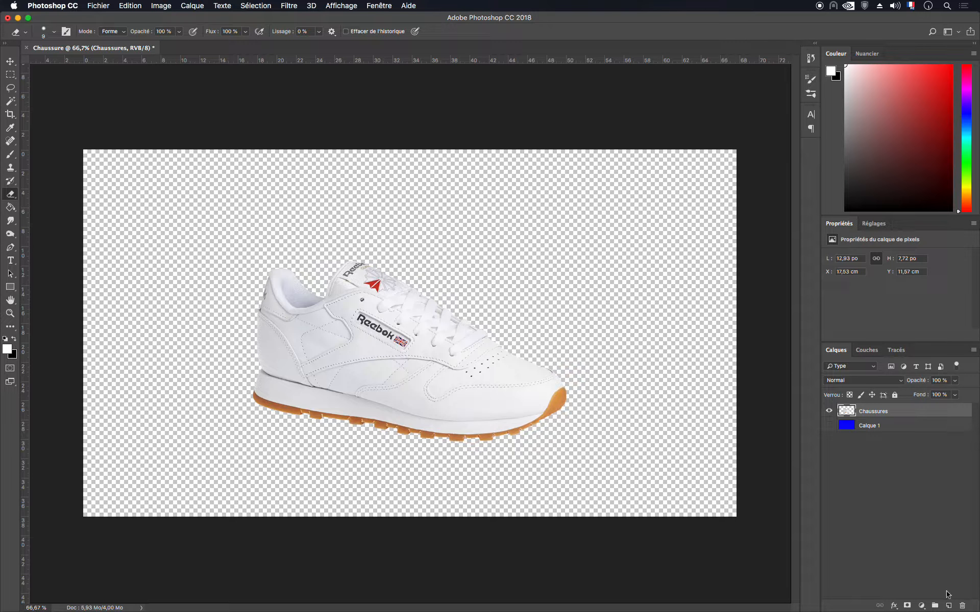
- Add a new layer directly beneath the Chaussures layer and name it "Fond"
left_click(949, 606)
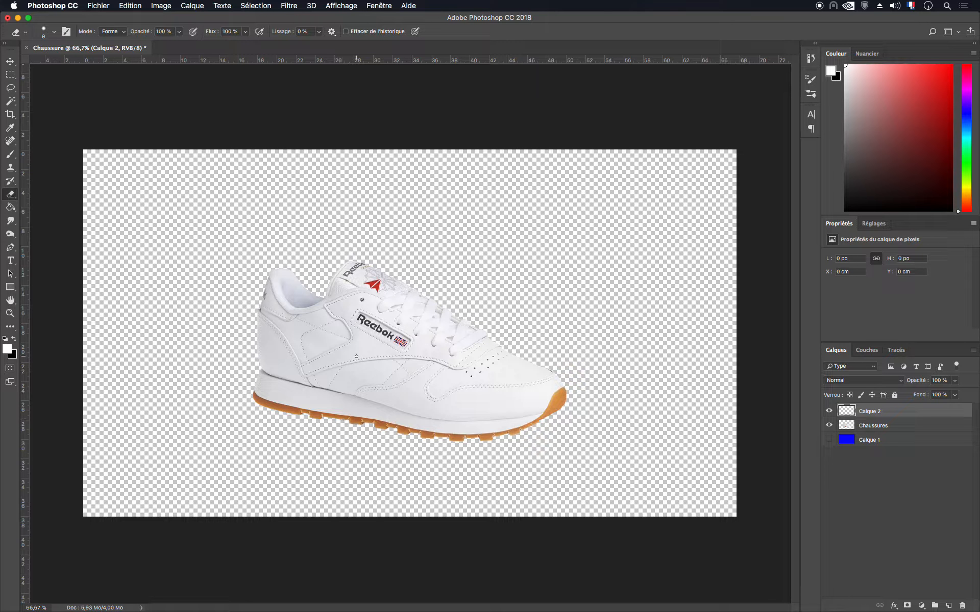
left_click_drag(901, 413, 896, 440)
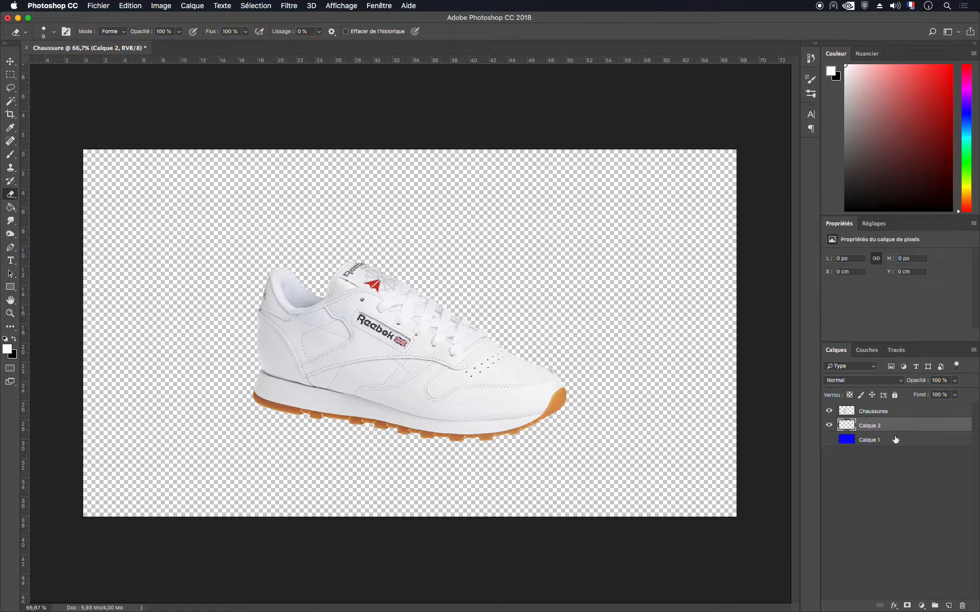
double_click(878, 427)
type("Fond")
key("Return")
- Choose the Gradient tool and set its colours to a light beige foreground, cdcbb9, with a white background
left_click_drag(10, 207, 41, 207)
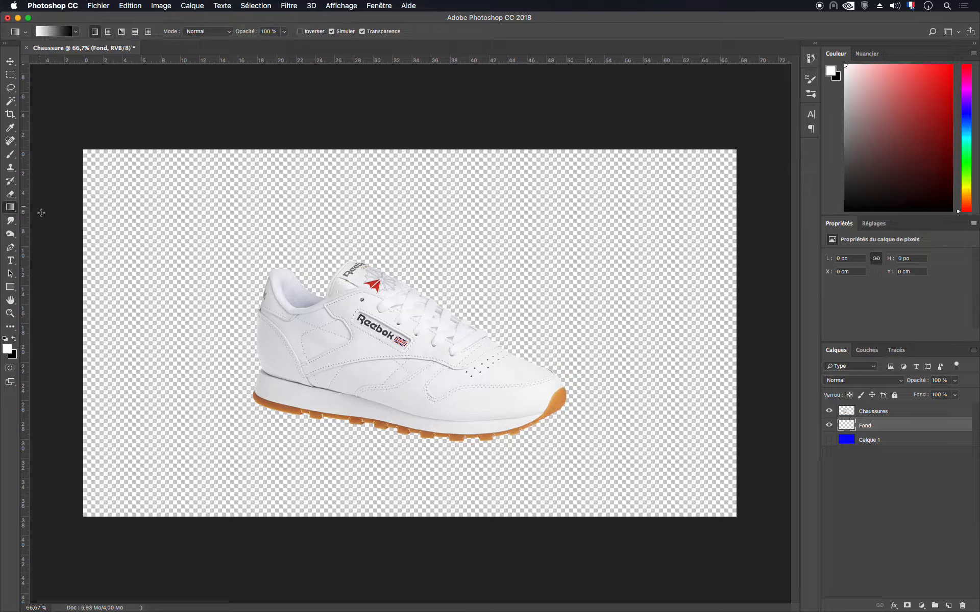
left_click(7, 350)
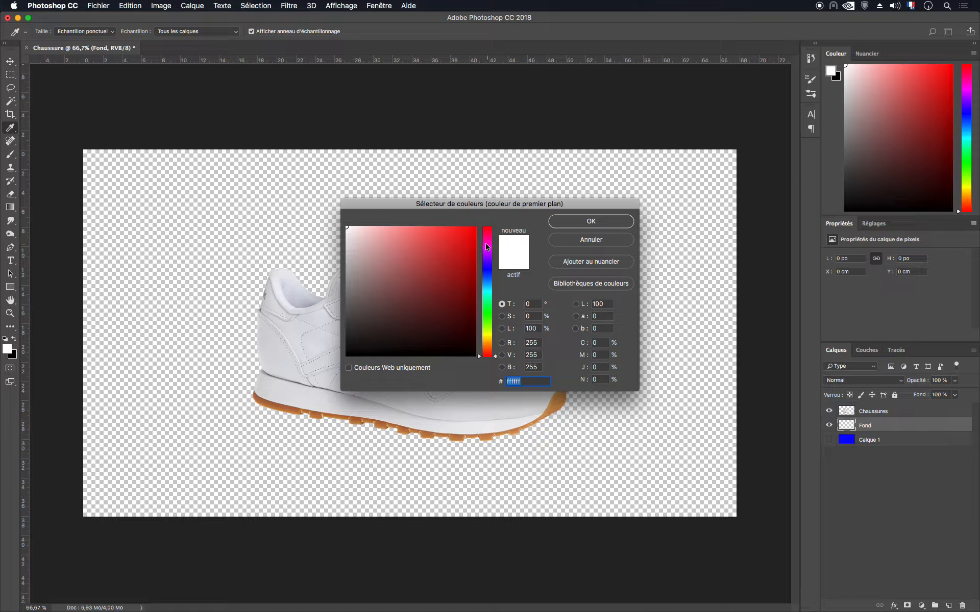
left_click(566, 243)
key("x")
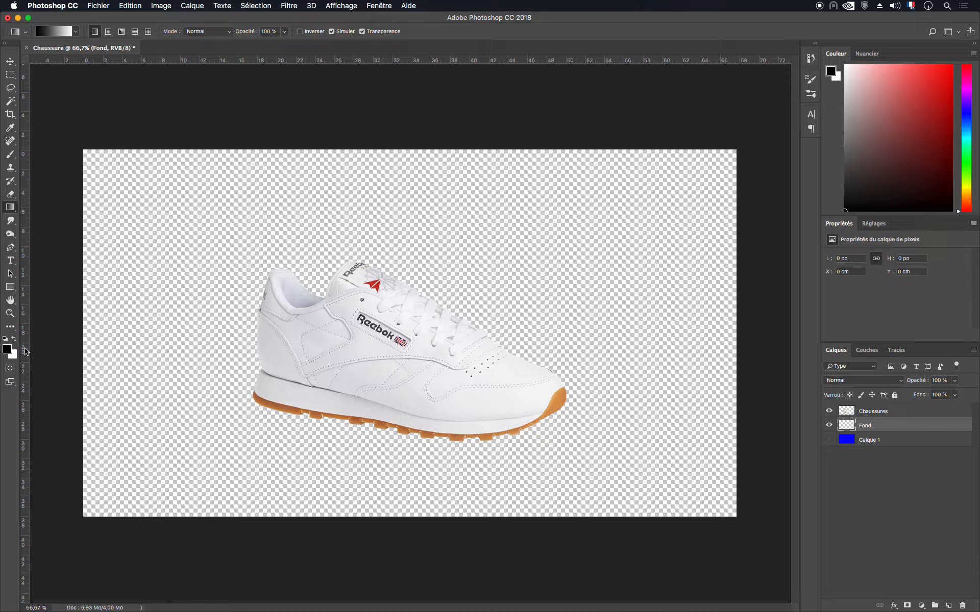
left_click(8, 350)
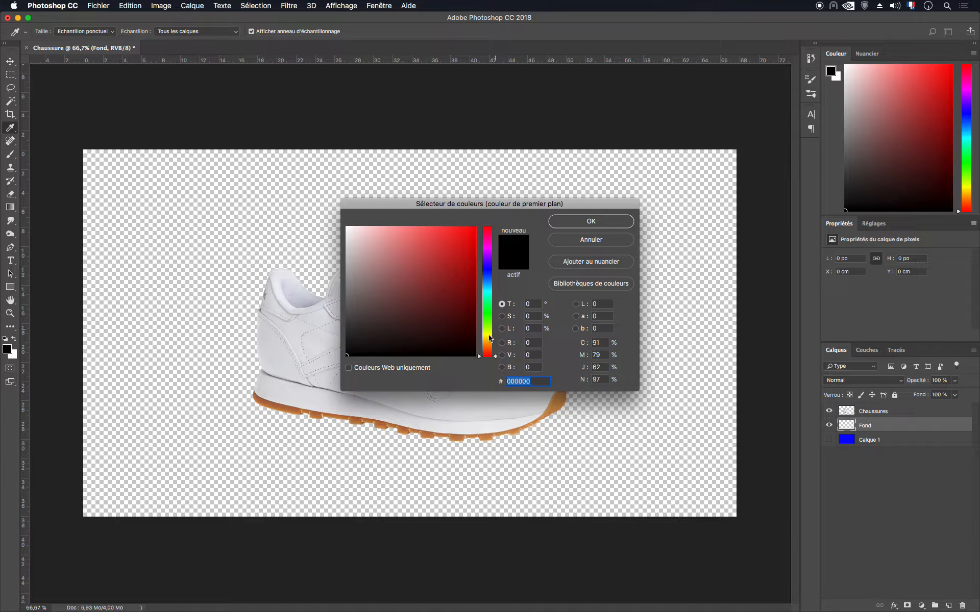
left_click_drag(489, 338, 493, 338)
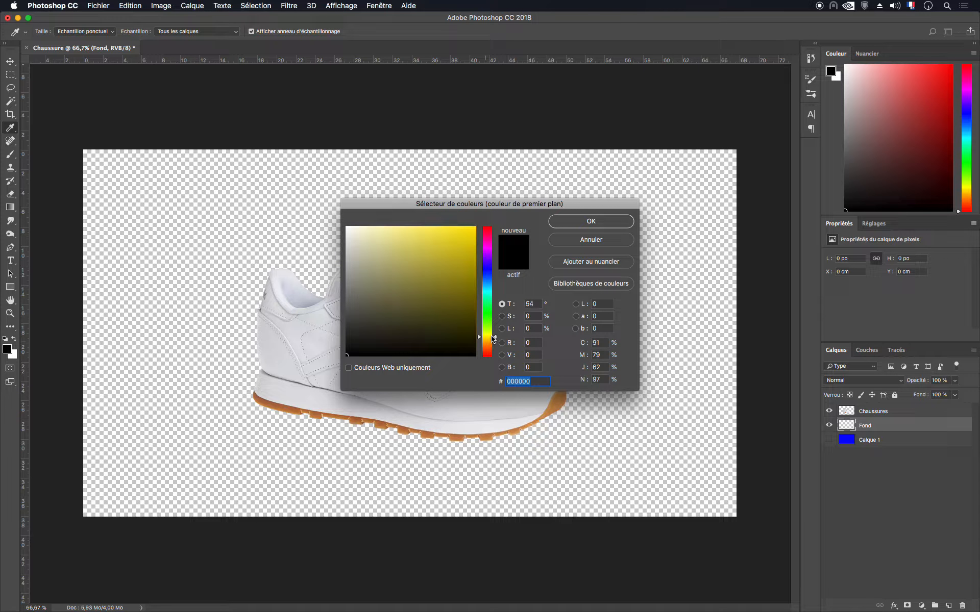
left_click_drag(377, 238, 358, 252)
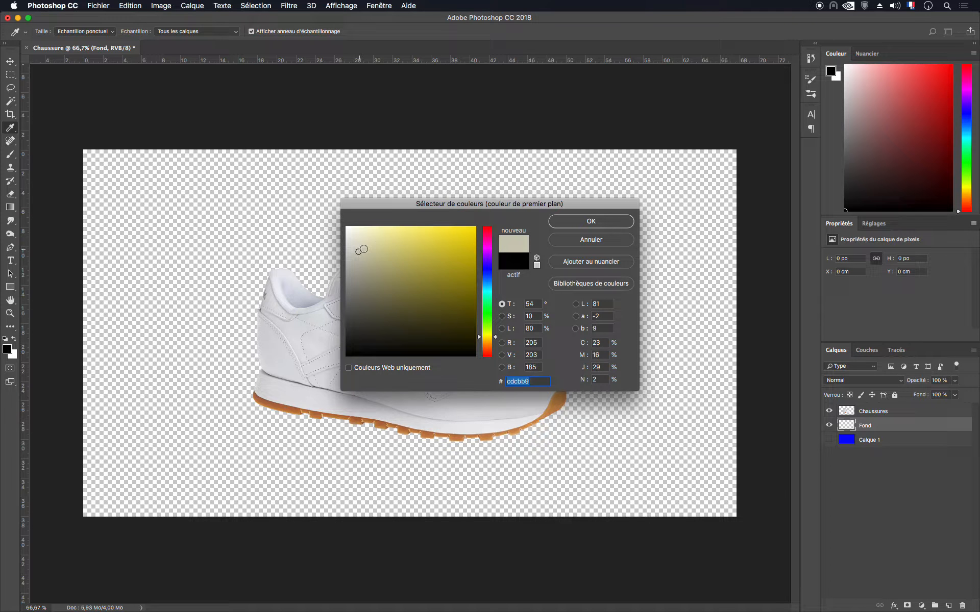
left_click(582, 222)
- Fill the Fond layer with a diagonal linear gradient from beige at the canvas's lower-left corner to white at its upper-right
key("g")
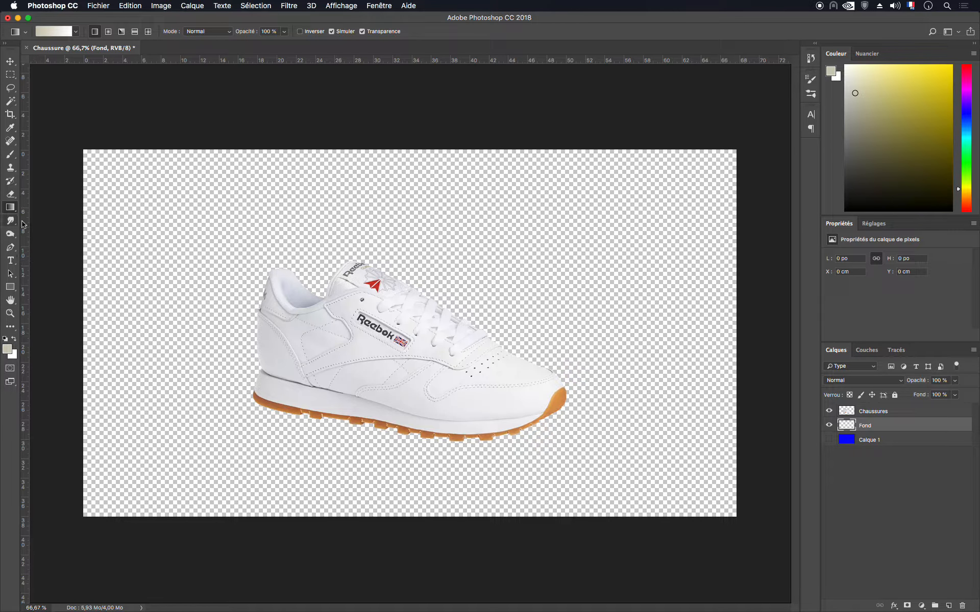
left_click_drag(56, 533, 677, 148)
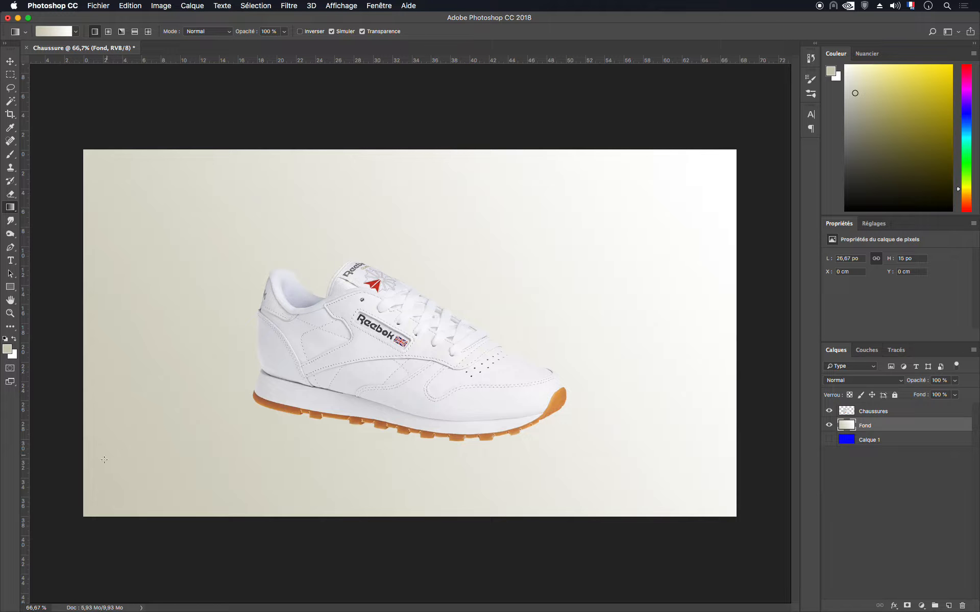
left_click_drag(75, 493, 709, 131)
- Move the shoe on the Chaussures layer straight up to a Y position of about 9.24 cm
left_click(893, 412)
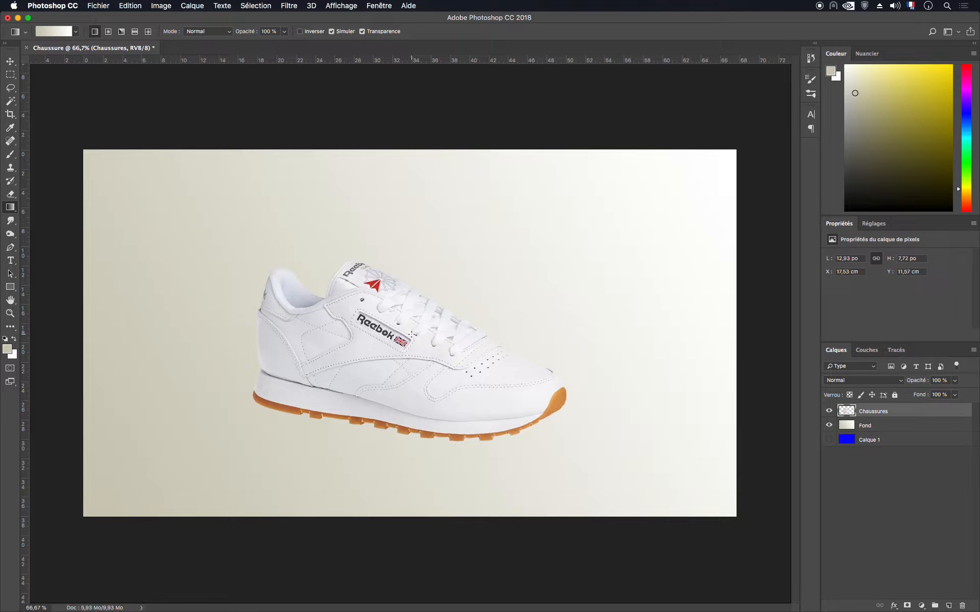
left_click(10, 61)
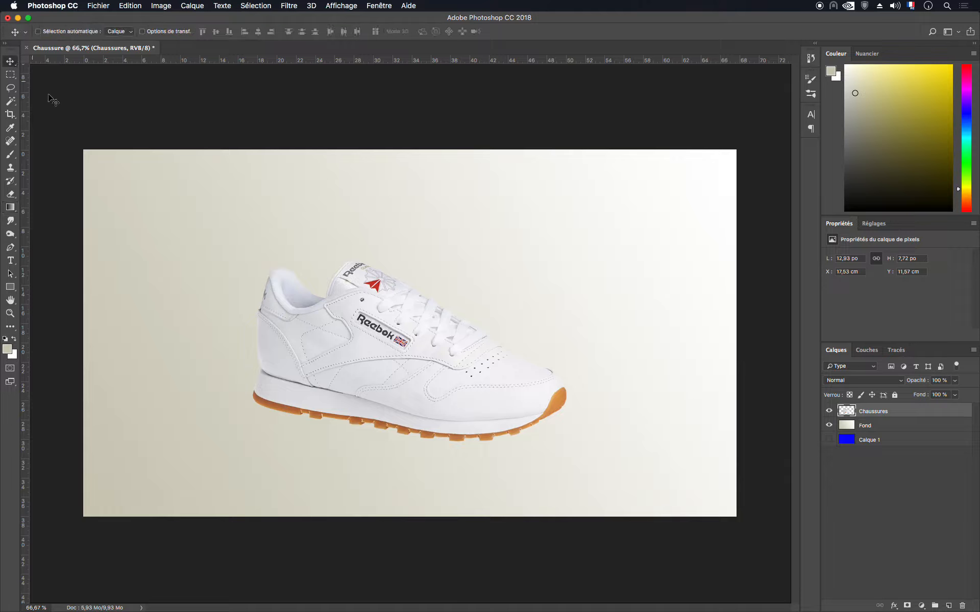
left_click_drag(392, 350, 391, 328)
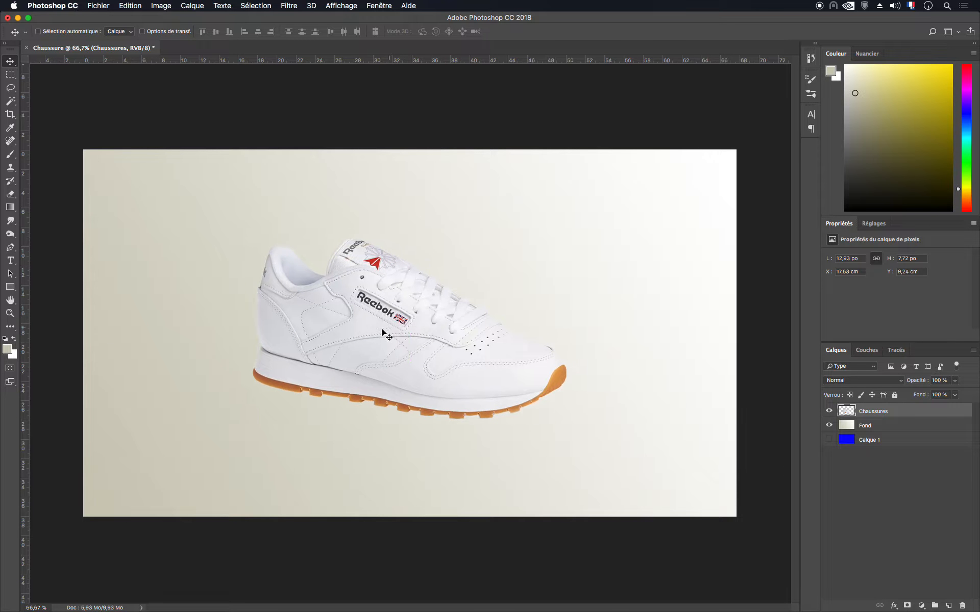
left_click(12, 62)
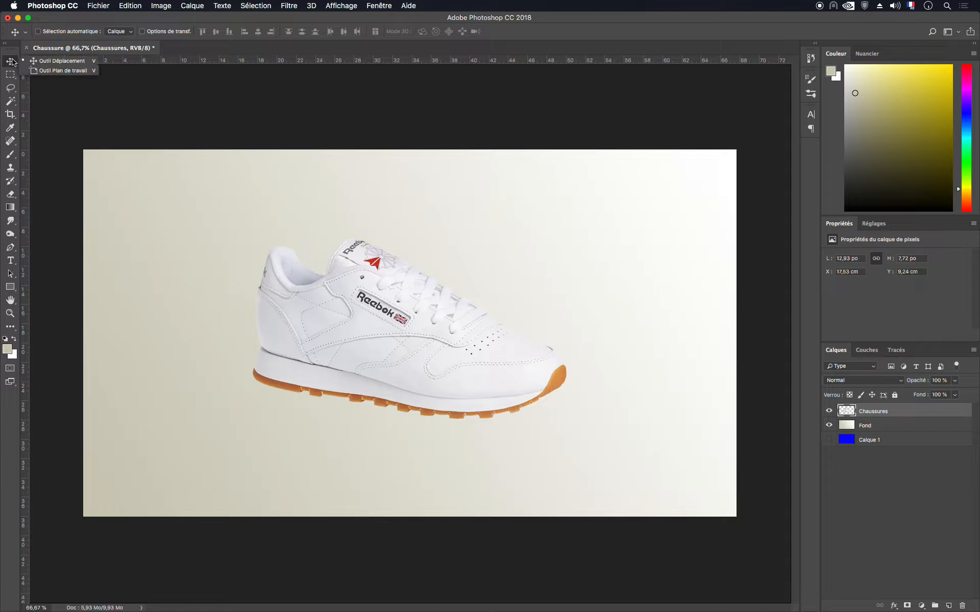
left_click(391, 331)
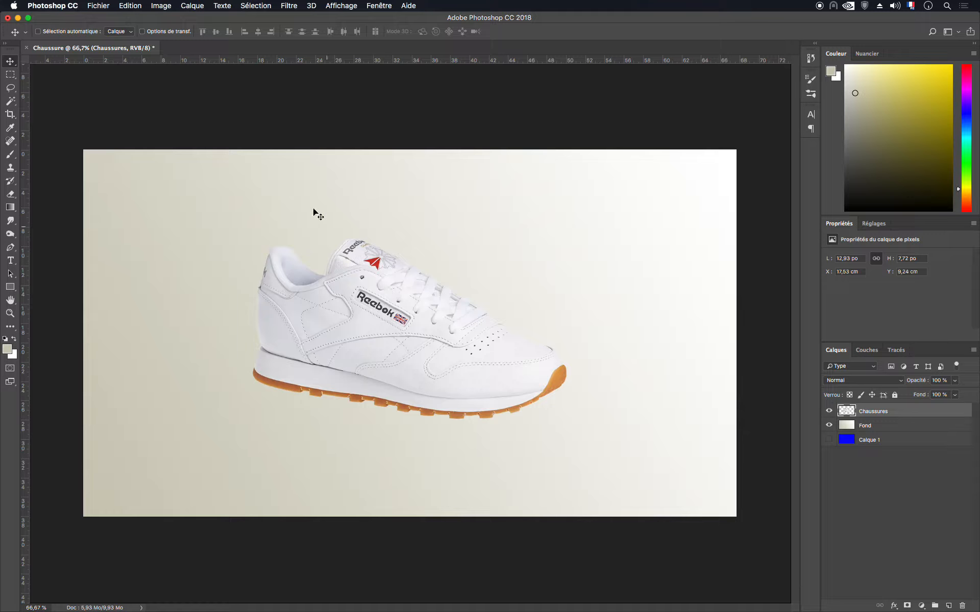
- Warp the shoe on the Chaussures layer with the Déformation transform, bending its toe and front sole upward
left_click(130, 6)
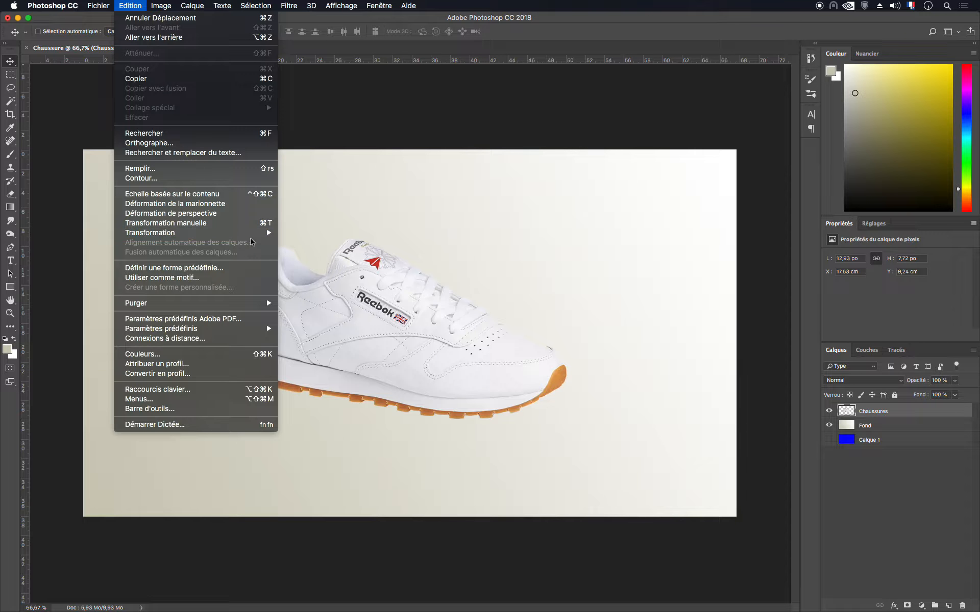
mouse_move(250, 235)
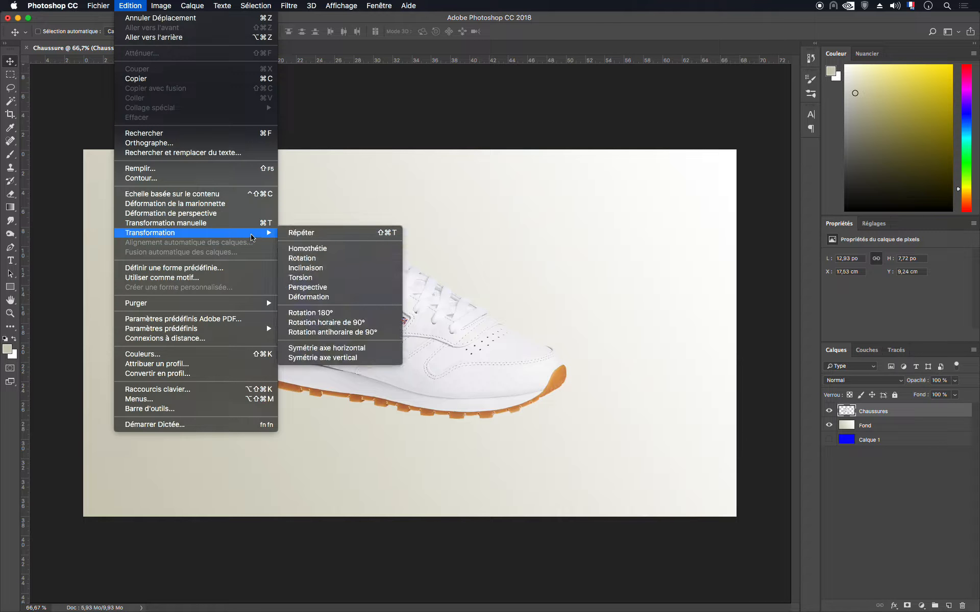
left_click(344, 298)
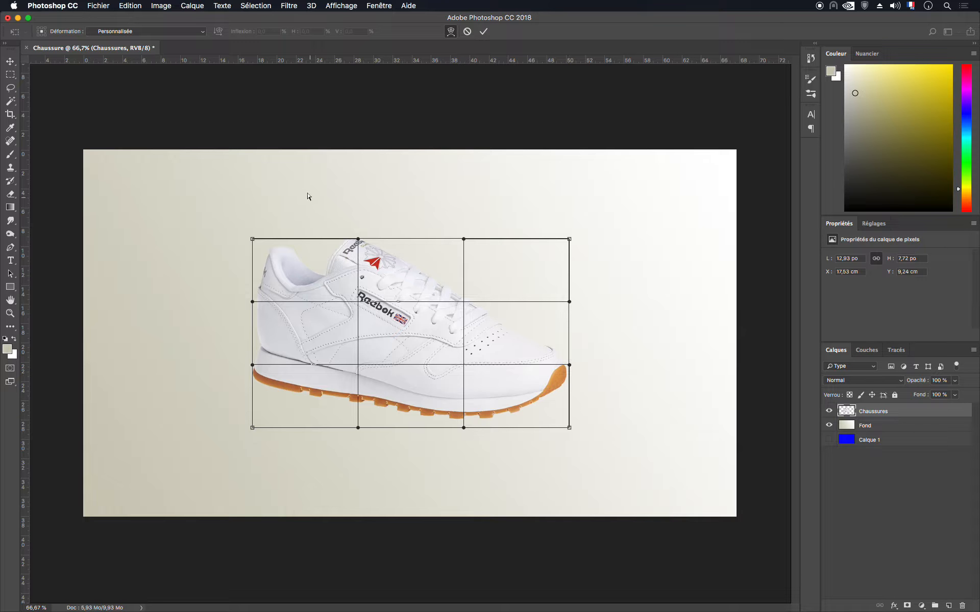
left_click_drag(570, 240, 571, 211)
left_click_drag(464, 302, 462, 309)
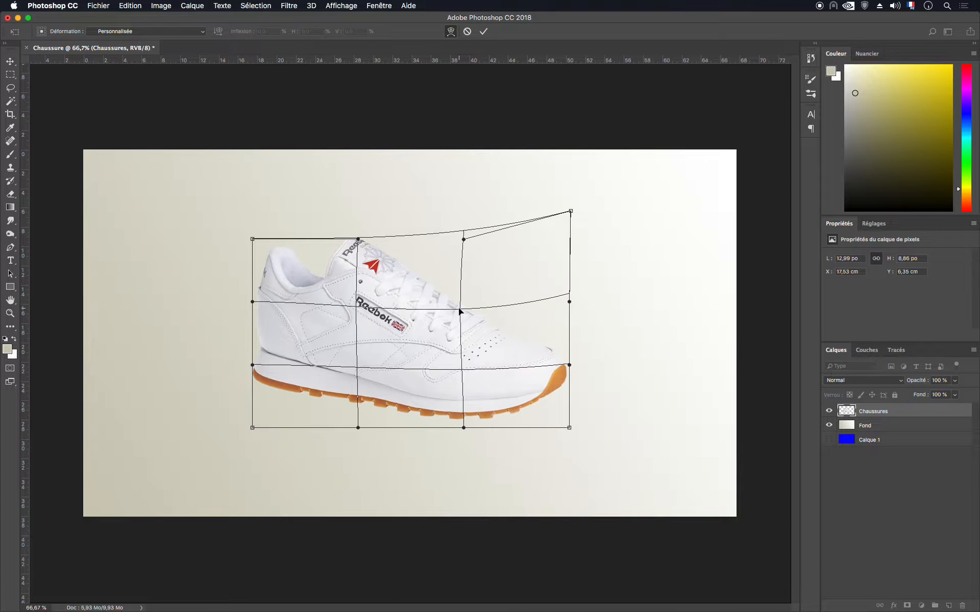
left_click_drag(570, 299, 571, 267)
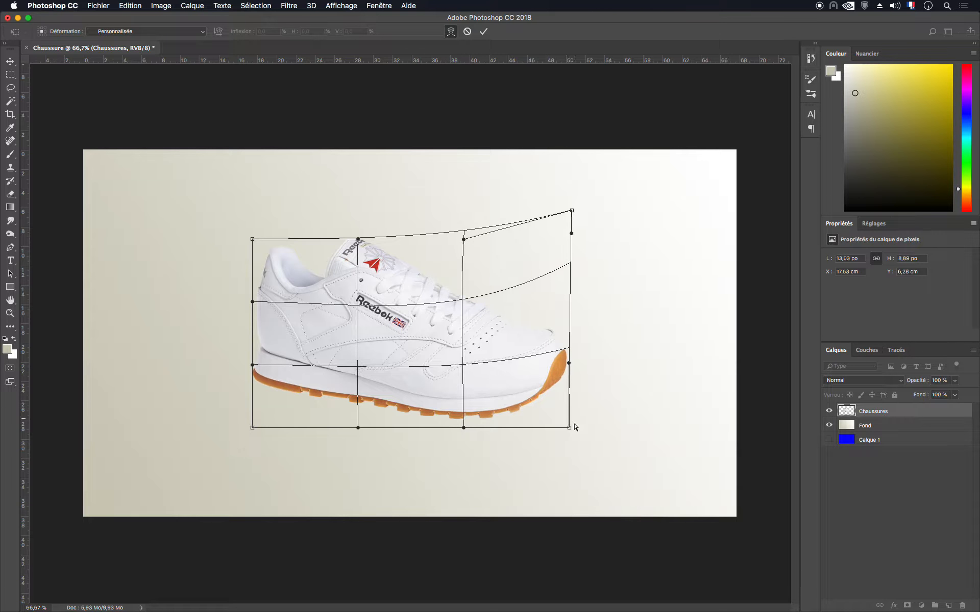
mouse_move(571, 426)
left_mouse_down()
mouse_move(571, 370)
mouse_move(568, 409)
left_mouse_up()
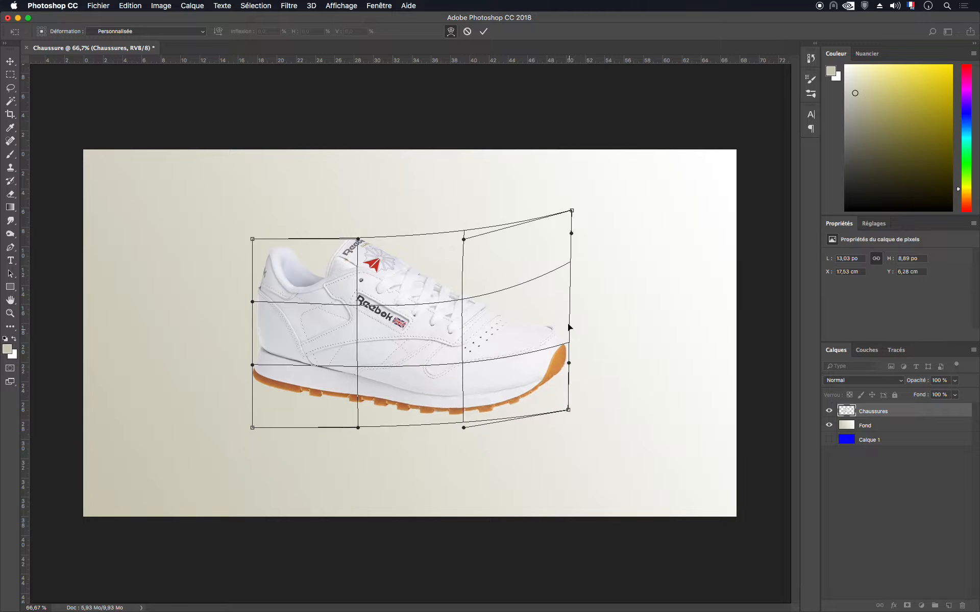
left_click_drag(569, 348, 565, 300)
left_click_drag(464, 295, 466, 304)
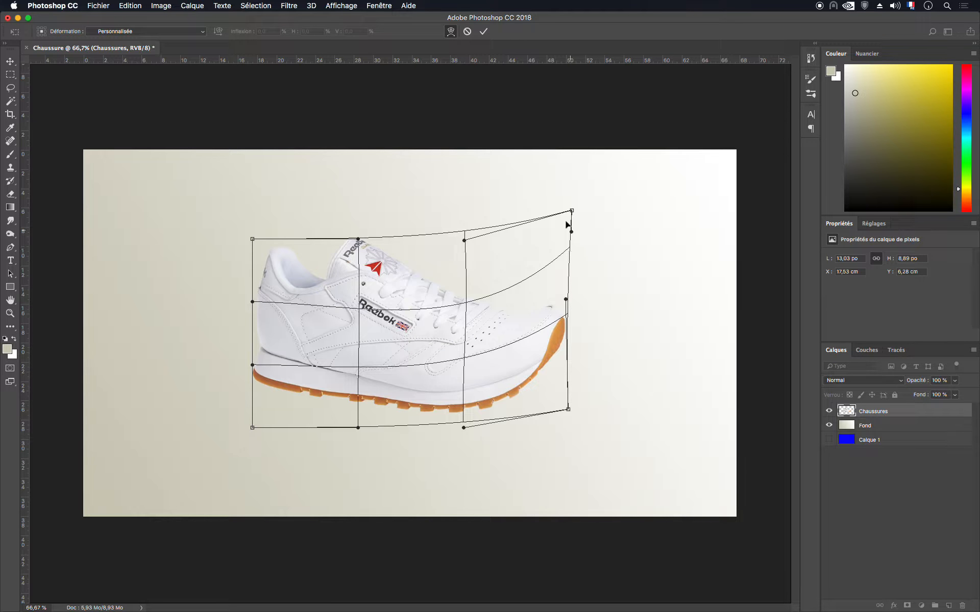
left_click_drag(570, 212, 534, 226)
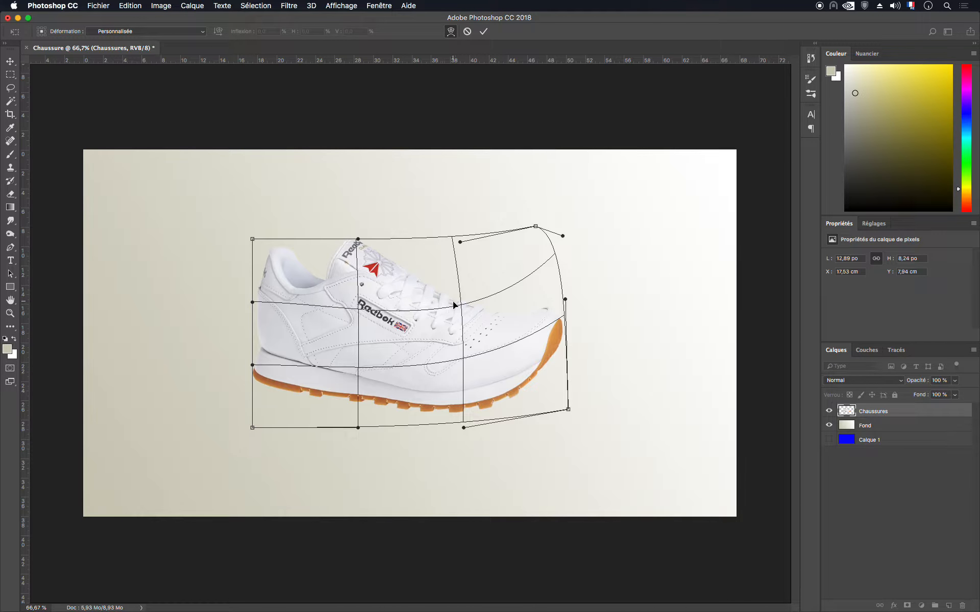
key("Return")
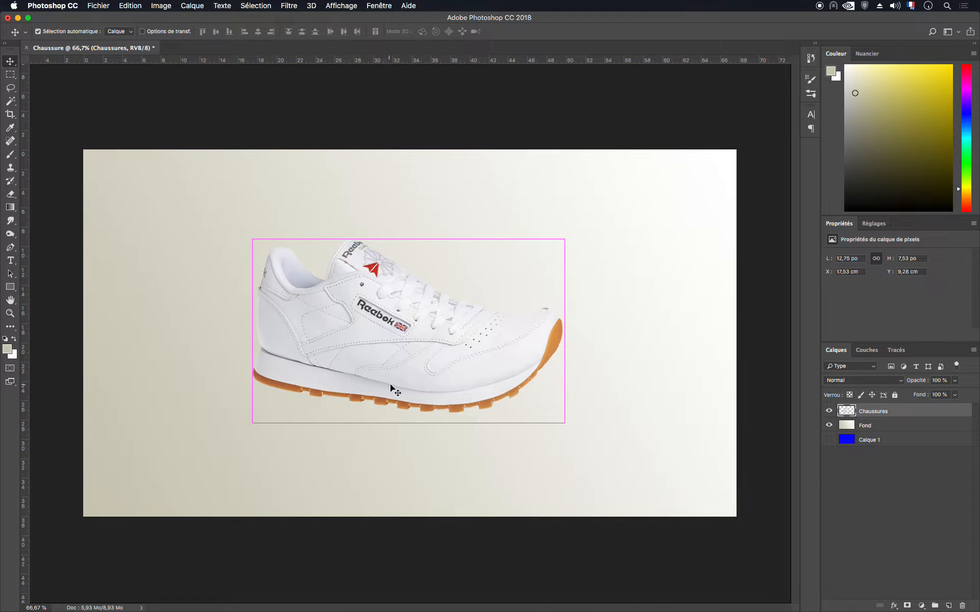
- Rotate the shoe about 27.15° clockwise with a free transform so its toe points down
key("super+t")
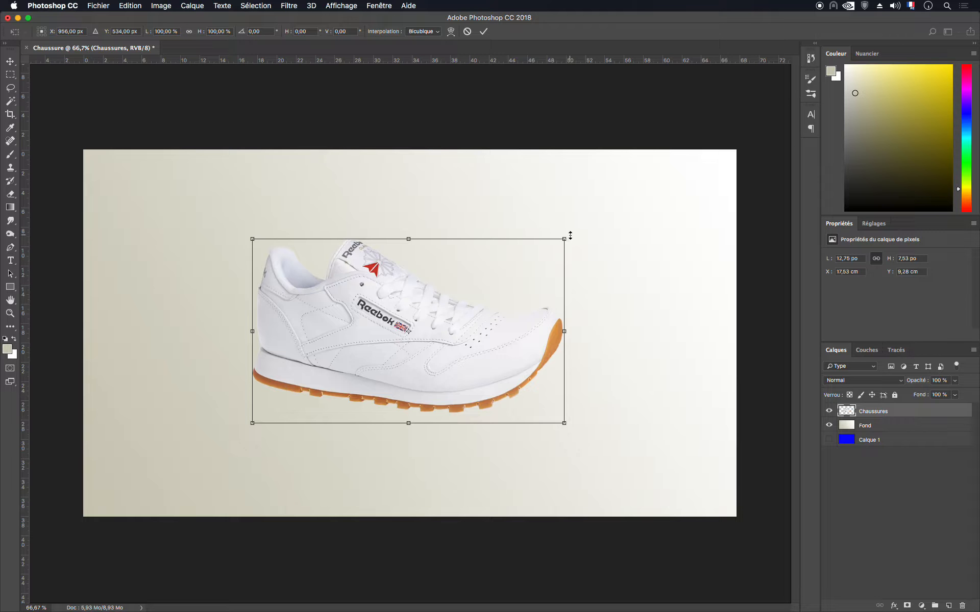
left_click_drag(572, 229, 581, 322)
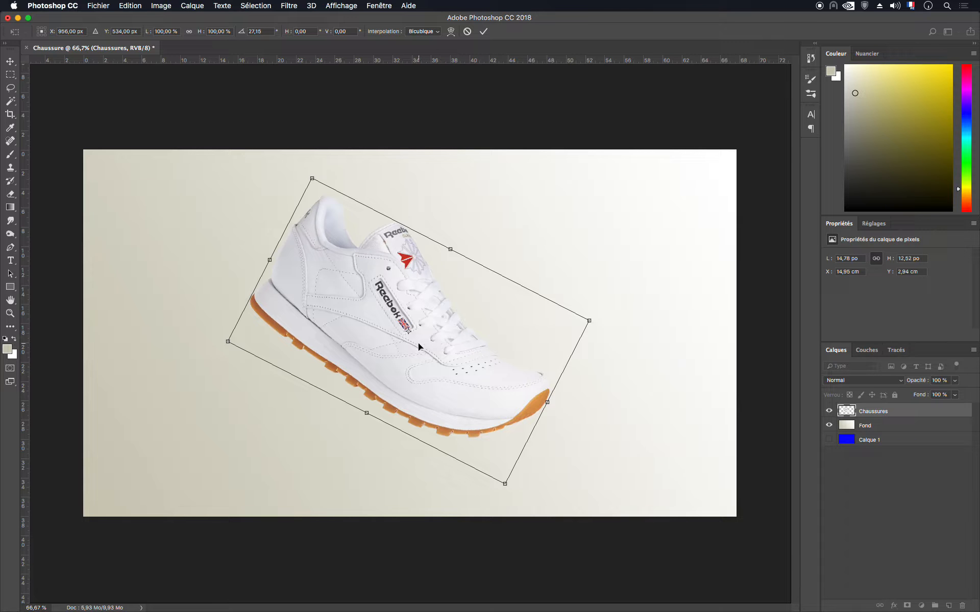
key("Return")
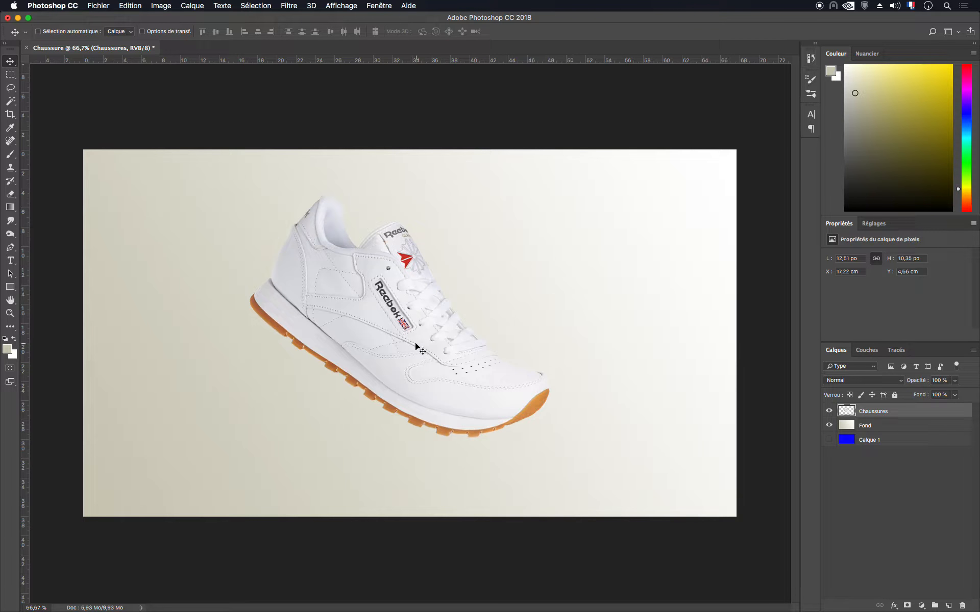
mouse_move(425, 352)
left_mouse_down()
mouse_move(432, 359)
mouse_move(424, 365)
mouse_move(428, 352)
mouse_move(432, 358)
left_mouse_up()
- Duplicate the Chaussures layer and rename the copy "Chaussures masque 1"
left_click_drag(870, 411, 962, 605)
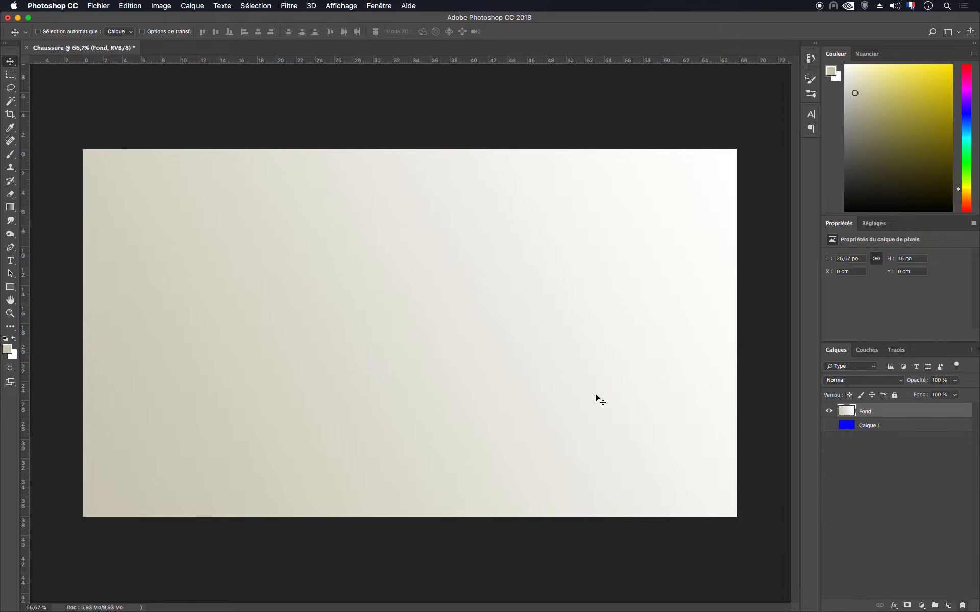
key("super+z")
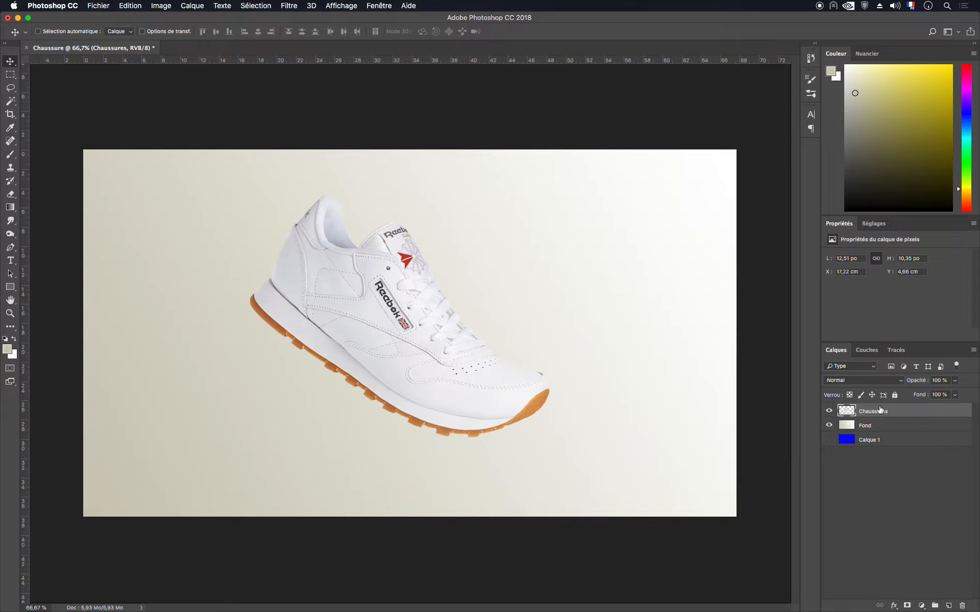
left_click_drag(879, 409, 949, 605)
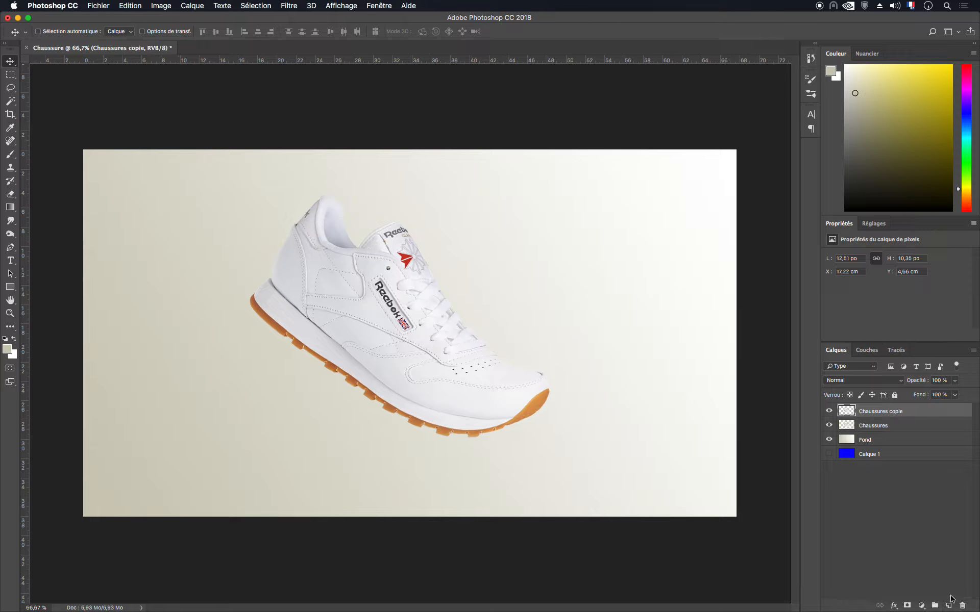
double_click(902, 410)
double_click(901, 410)
type("masque 1")
- Place the Chaussures masque 1 layer directly beneath Chaussures and hide the Chaussures layer
left_click(847, 412)
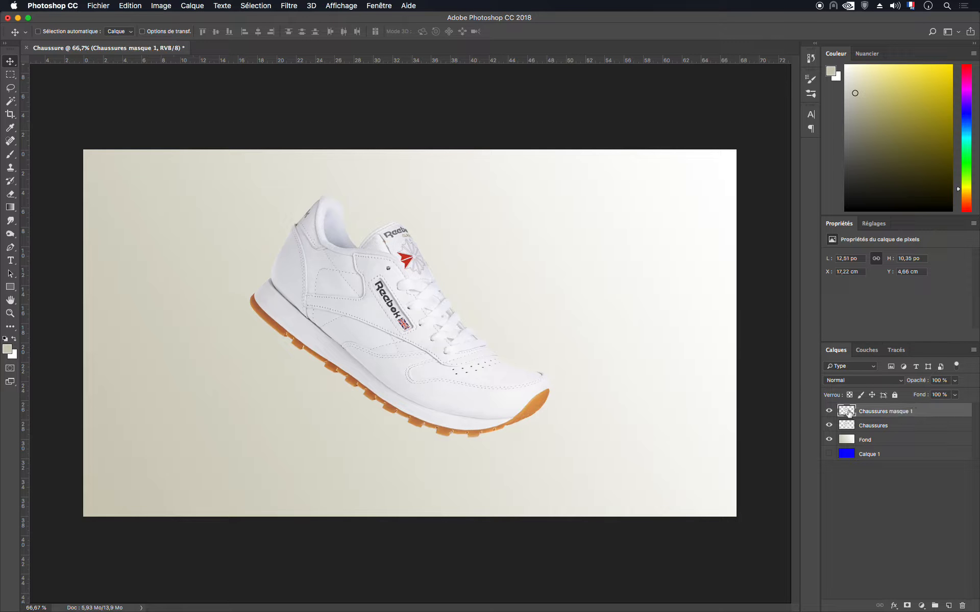
left_click_drag(851, 415, 883, 440)
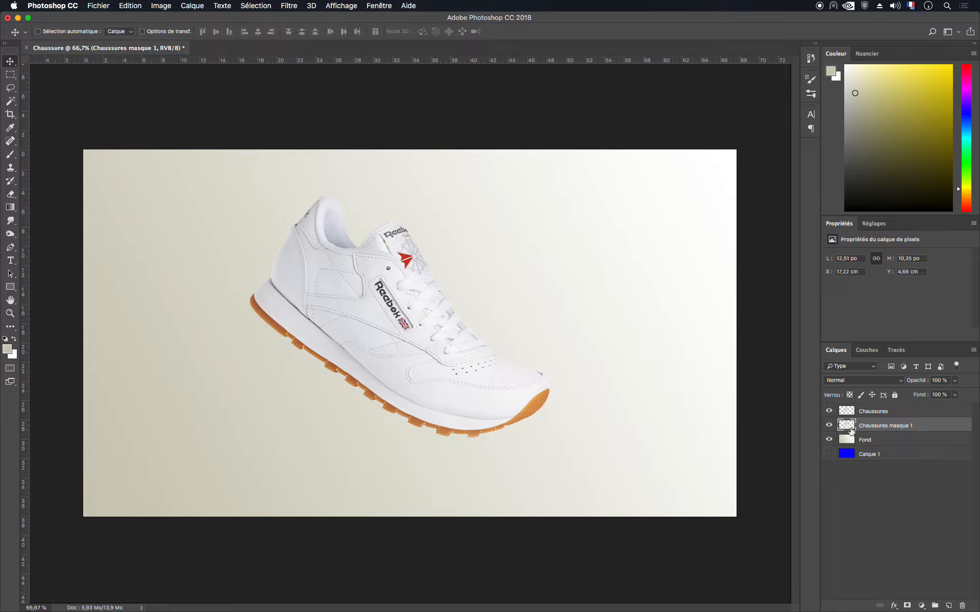
left_click(829, 412)
- Bloat the heel and upper part of the shoe on Chaussures masque 1 in the Liquify filter, using a brush size of 1056
left_click(289, 6)
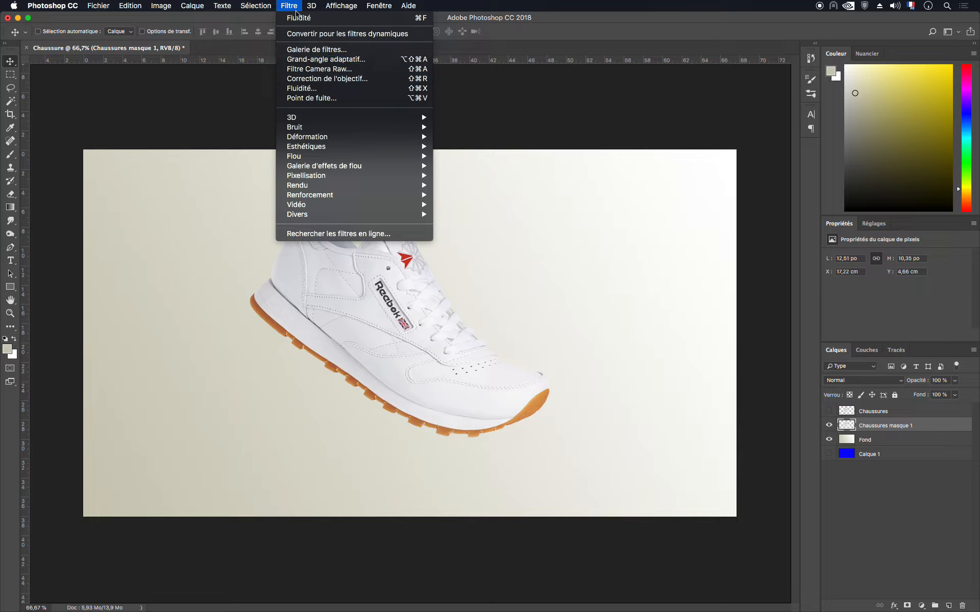
left_click(332, 91)
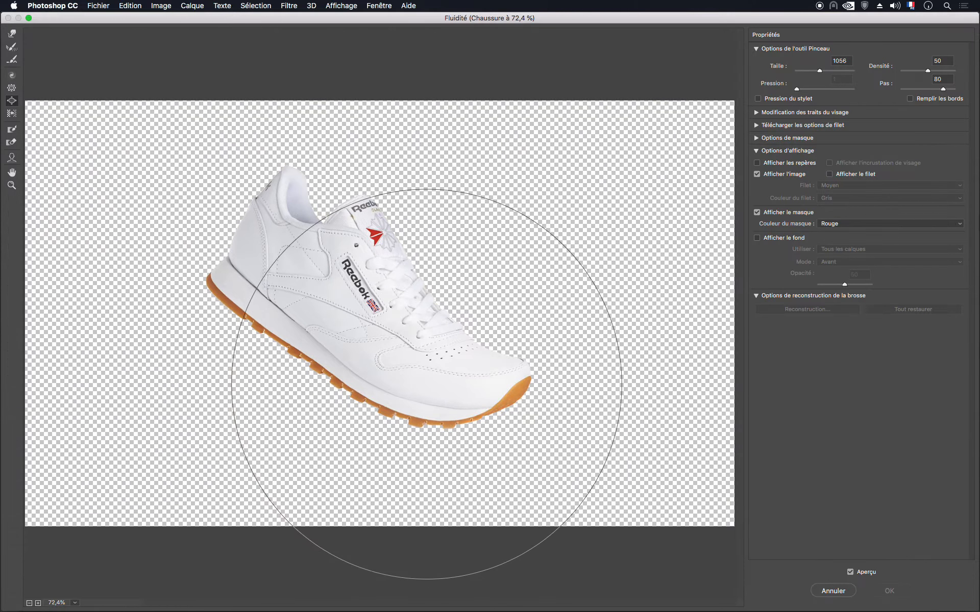
left_click(11, 101)
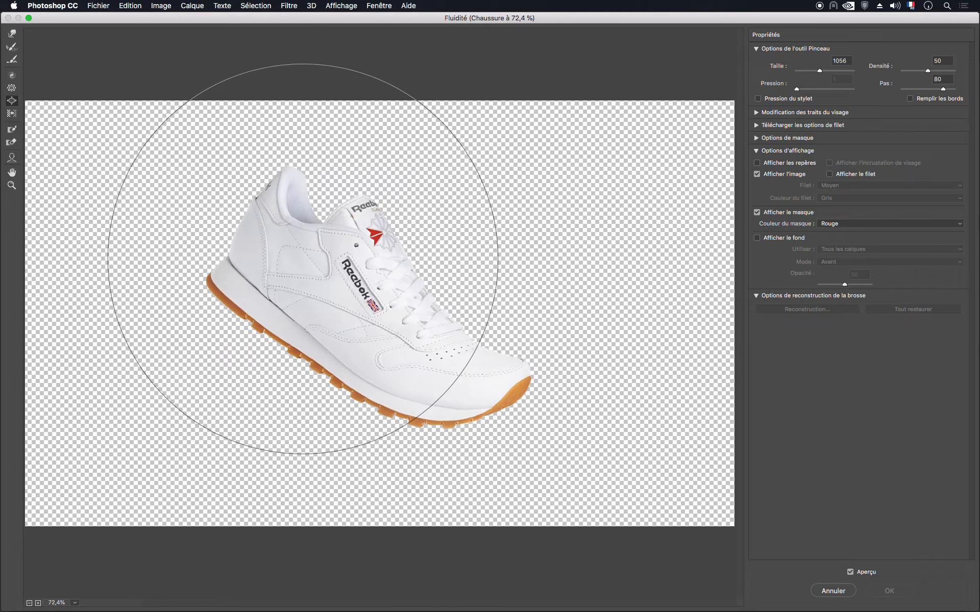
mouse_move(305, 236)
left_mouse_down()
mouse_move(292, 225)
mouse_move(273, 232)
mouse_move(330, 216)
mouse_move(347, 222)
mouse_move(328, 219)
mouse_move(288, 278)
mouse_move(323, 229)
left_mouse_up()
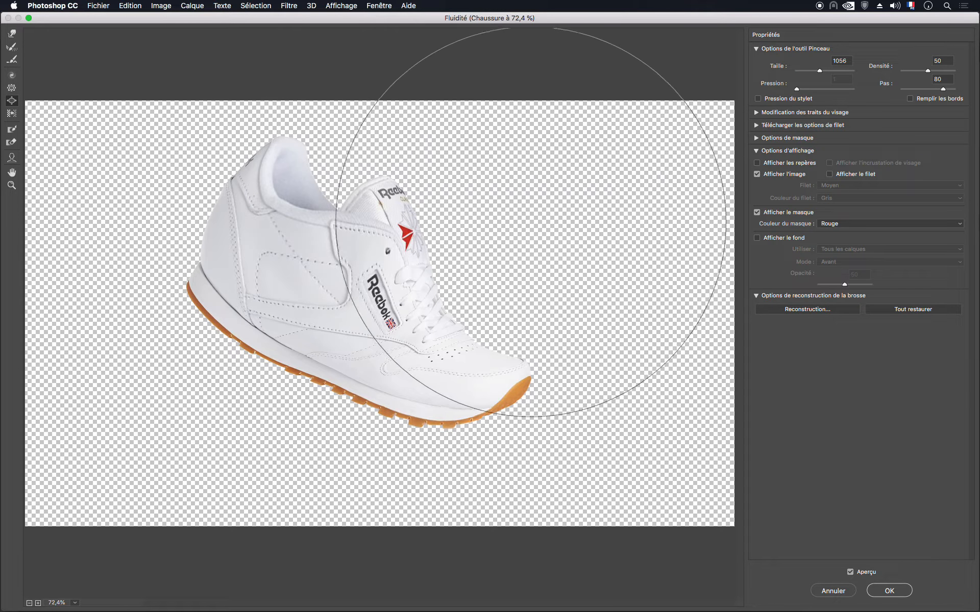
left_click(295, 248)
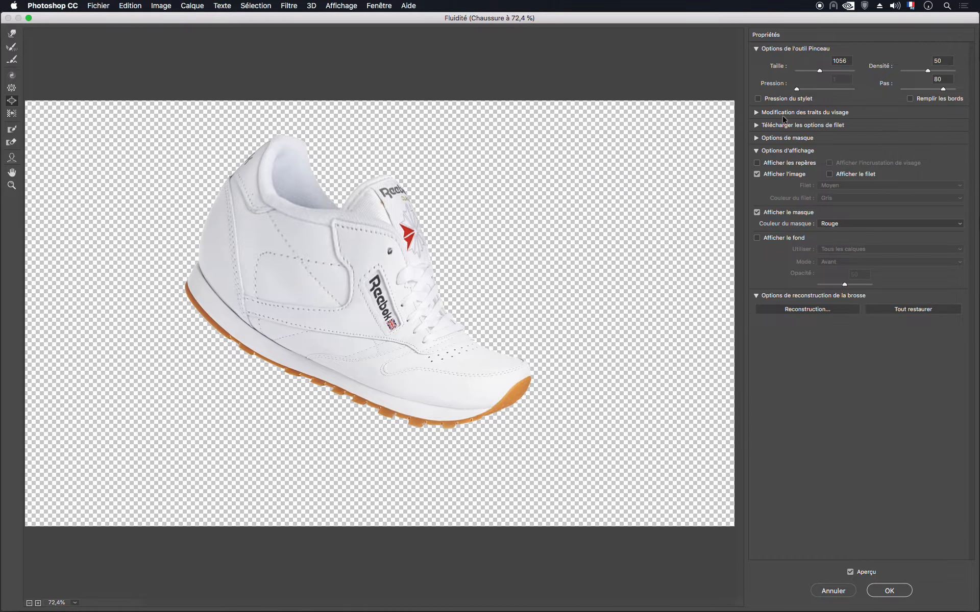
left_click(882, 591)
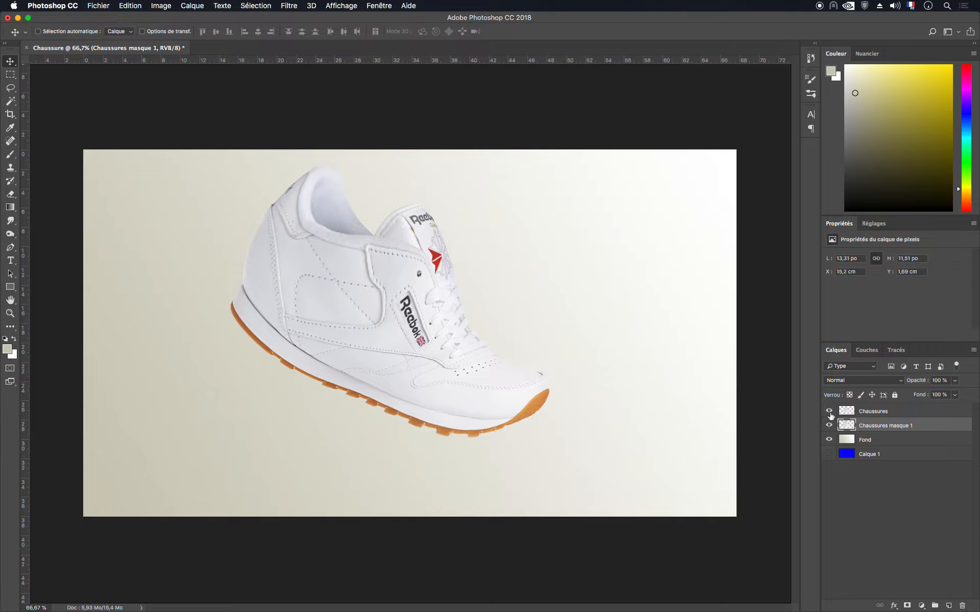
- Show the Chaussures layer again and add a hide-all layer mask to Chaussures masque 1
left_click(829, 411)
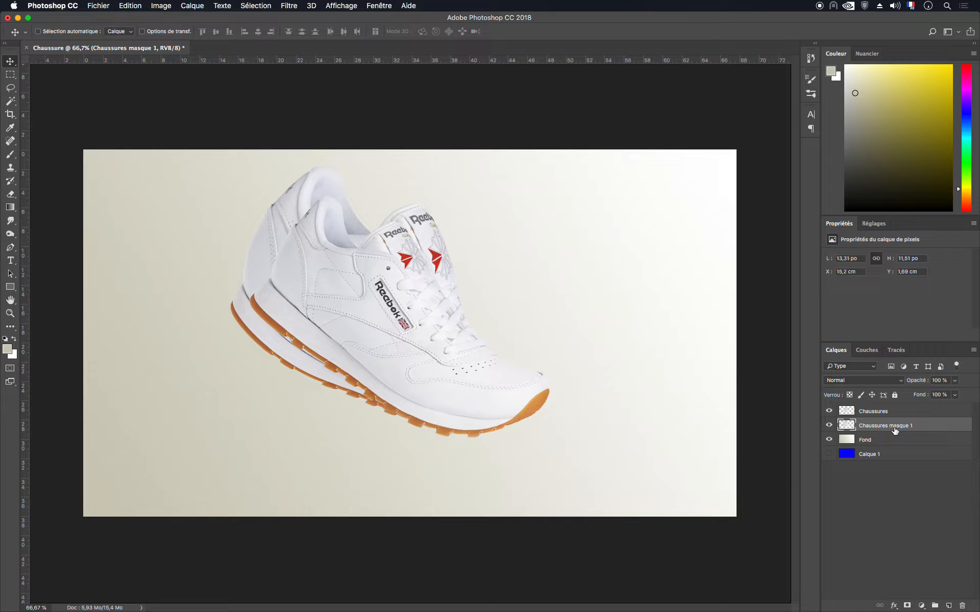
left_click(192, 6)
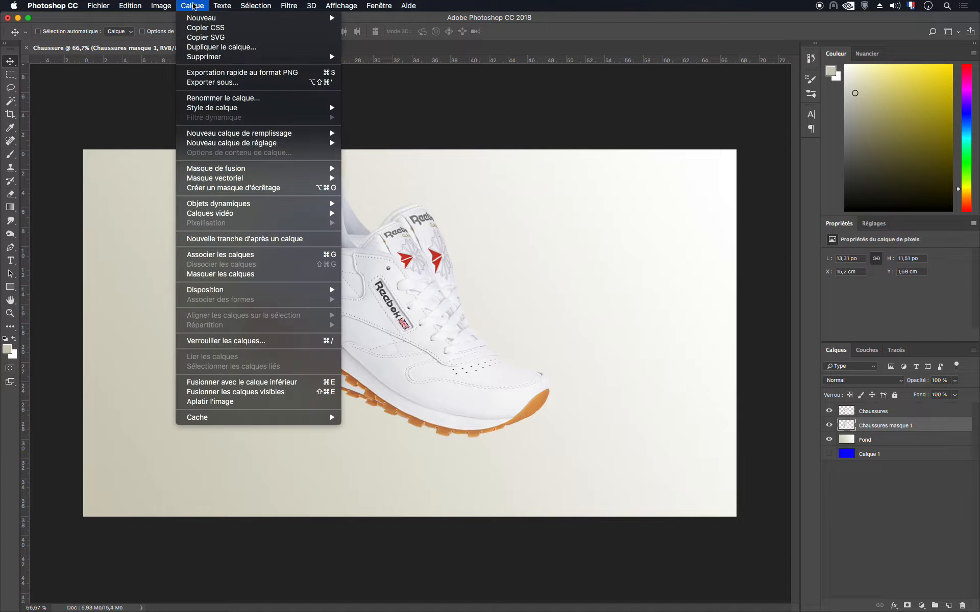
mouse_move(274, 170)
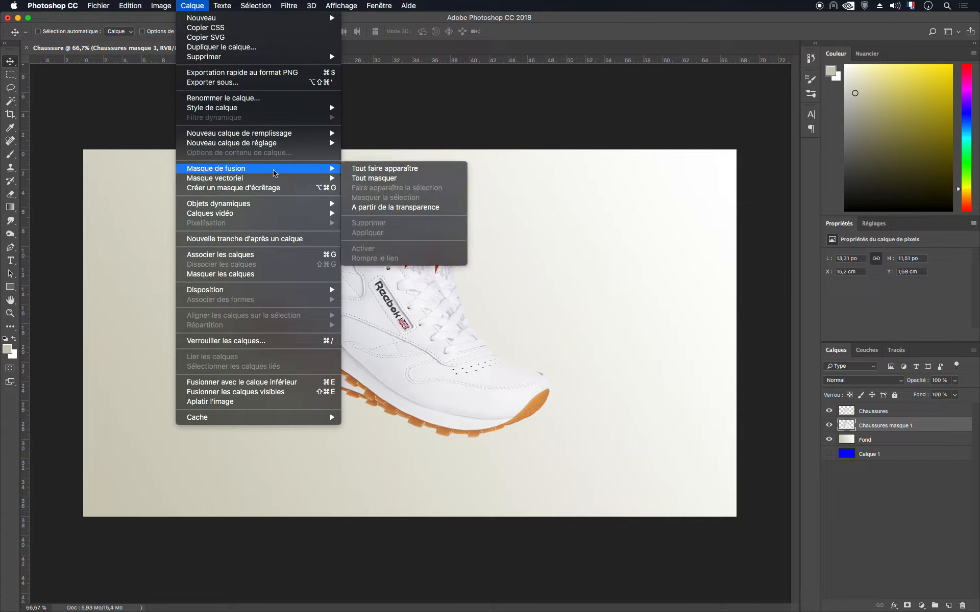
left_click(414, 179)
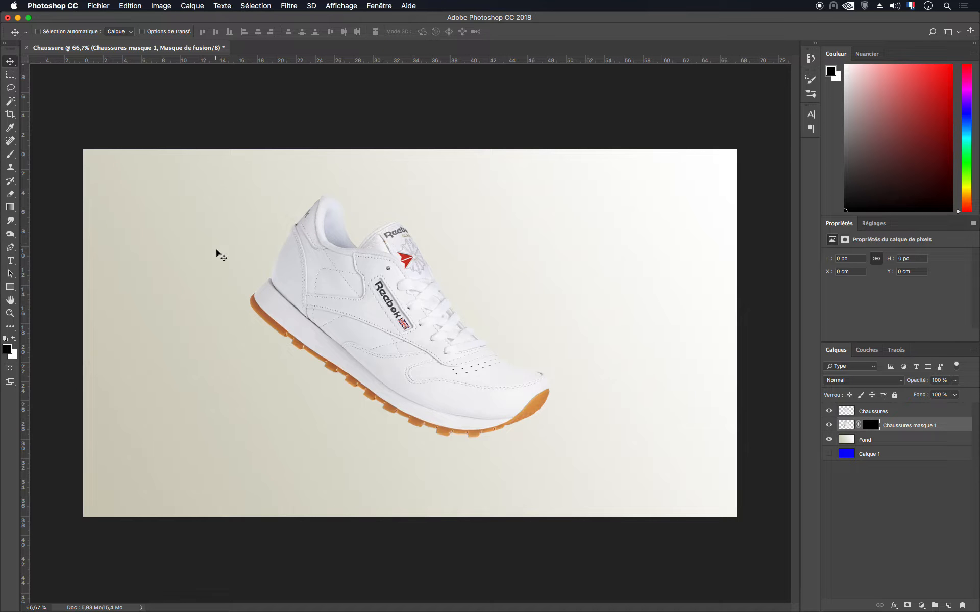
- Set up the Brush tool with white as foreground, the 283 px splatter tip and a spacing of 49 %
left_click(10, 155)
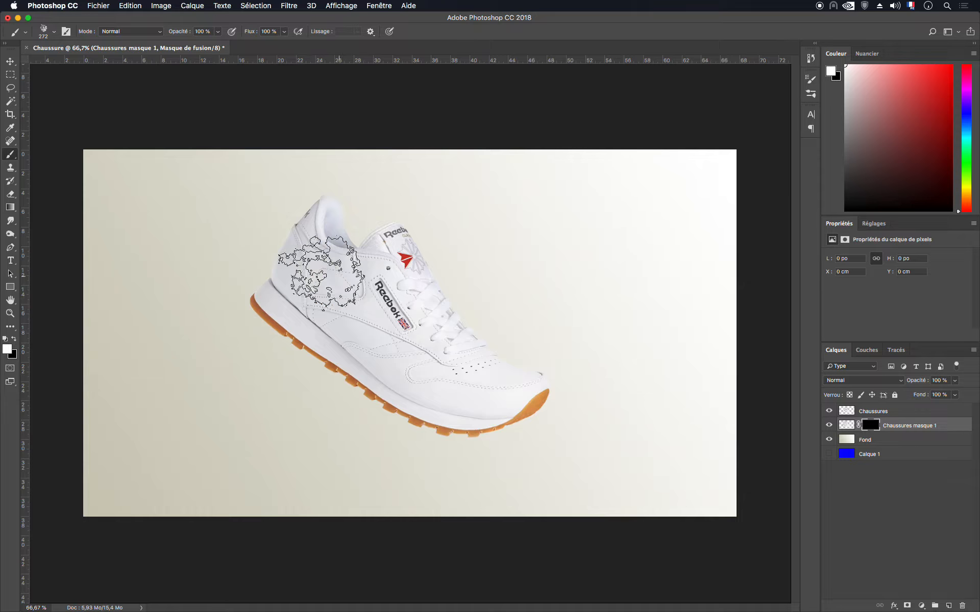
left_click(54, 32)
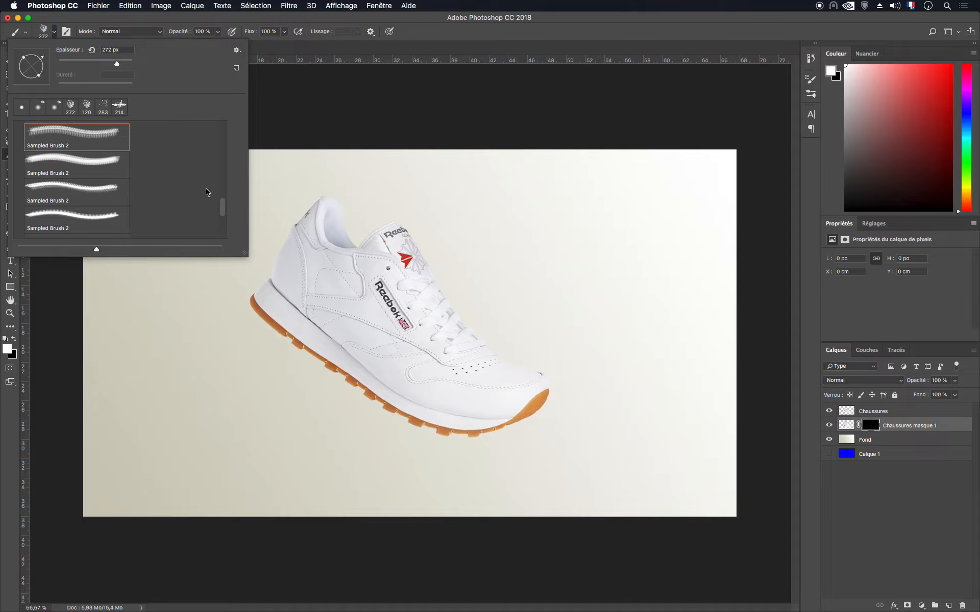
mouse_move(223, 207)
left_mouse_down()
mouse_move(233, 247)
mouse_move(226, 125)
left_mouse_up()
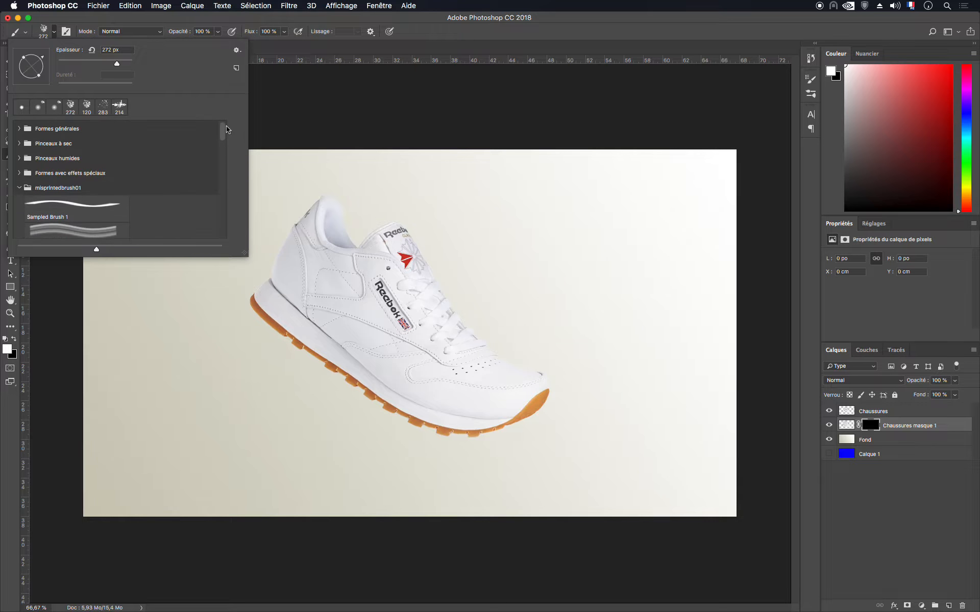
scroll(146, 207, "down", 5)
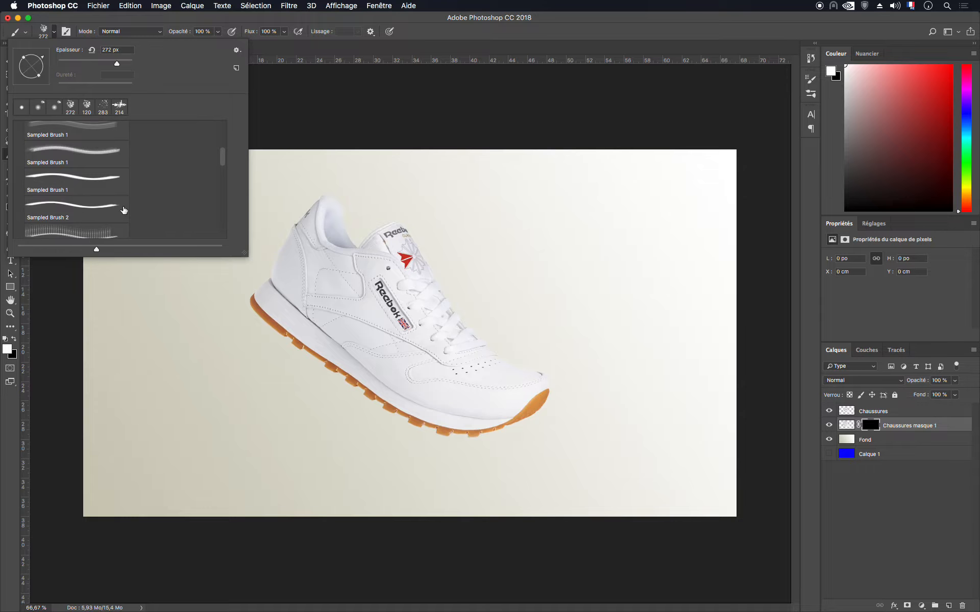
left_click(69, 34)
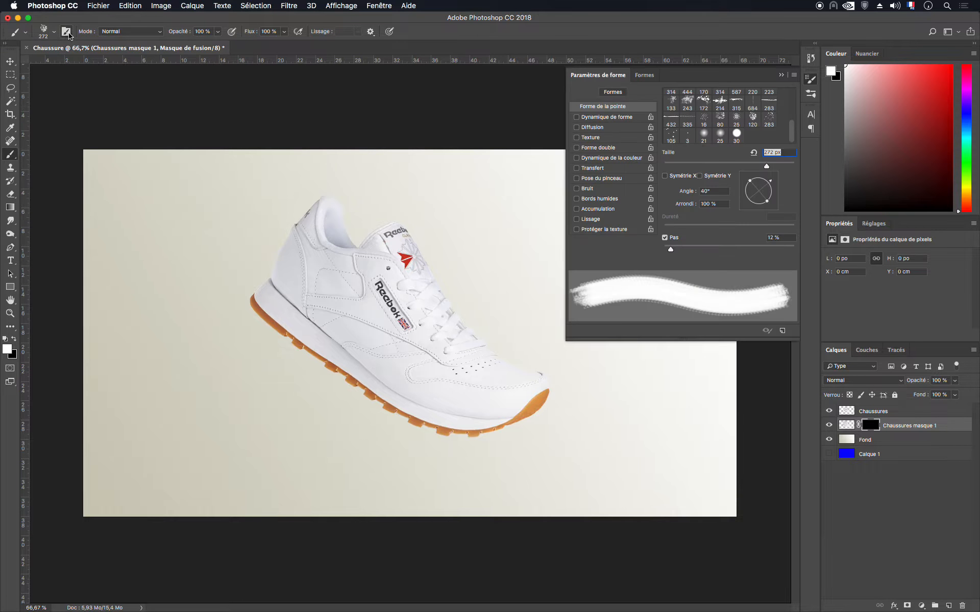
left_click(770, 119)
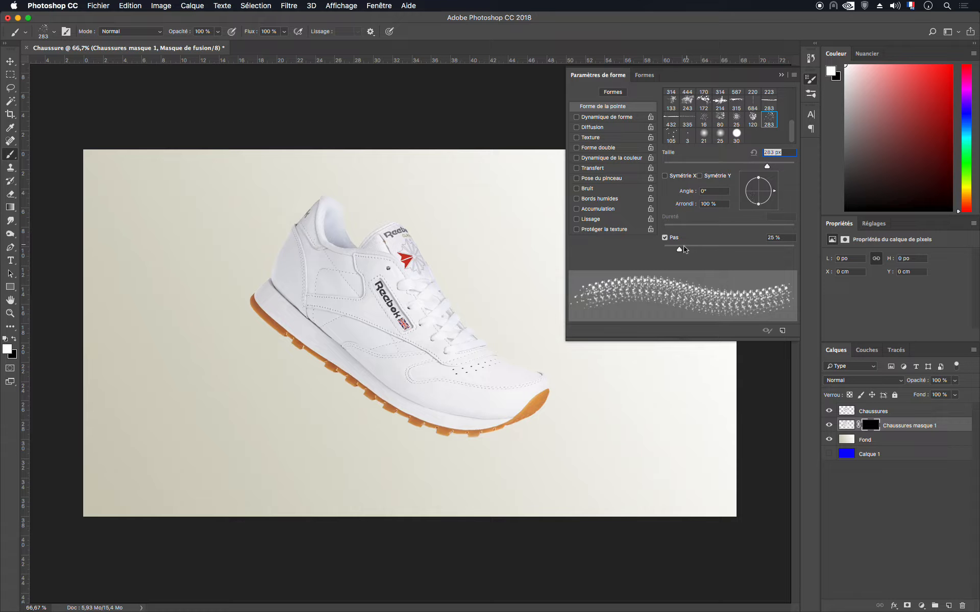
left_click_drag(684, 249, 695, 250)
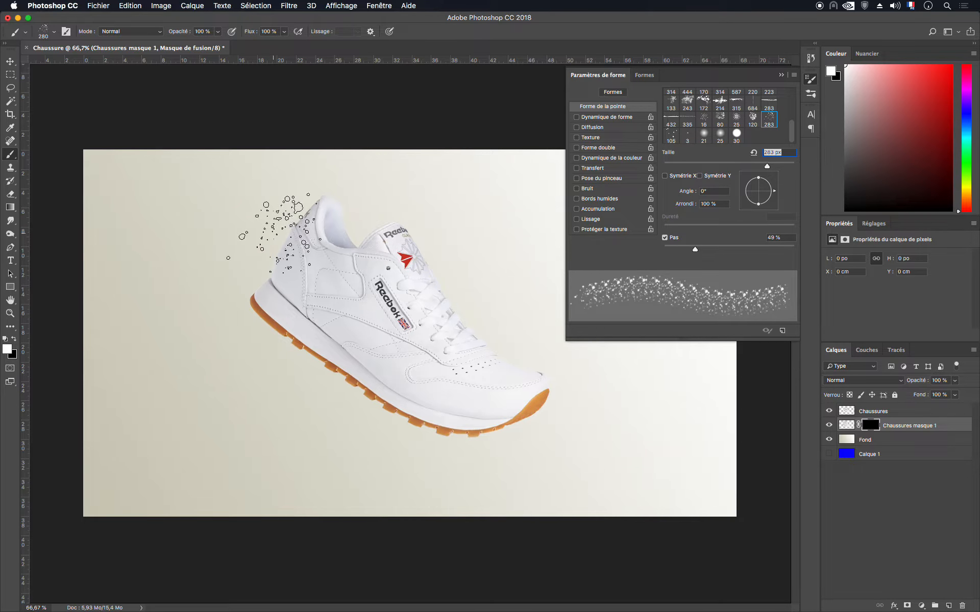
- Stamp white splatters on the Chaussures masque 1 mask around the heel, collar and tongue to reveal dispersed shoe fragments
left_click(272, 231)
left_click(270, 256)
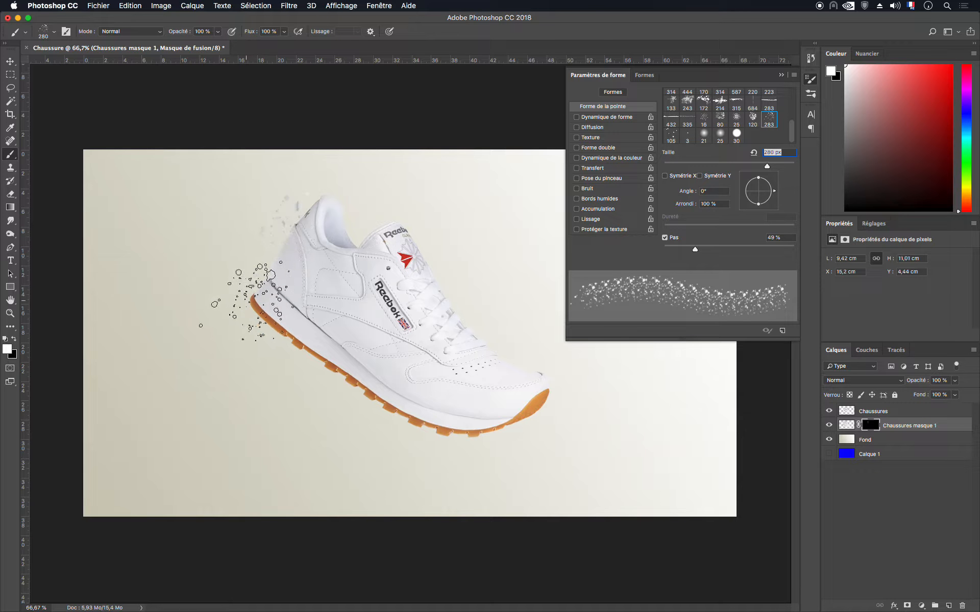
left_click(328, 213)
left_click(343, 232)
left_click(274, 298)
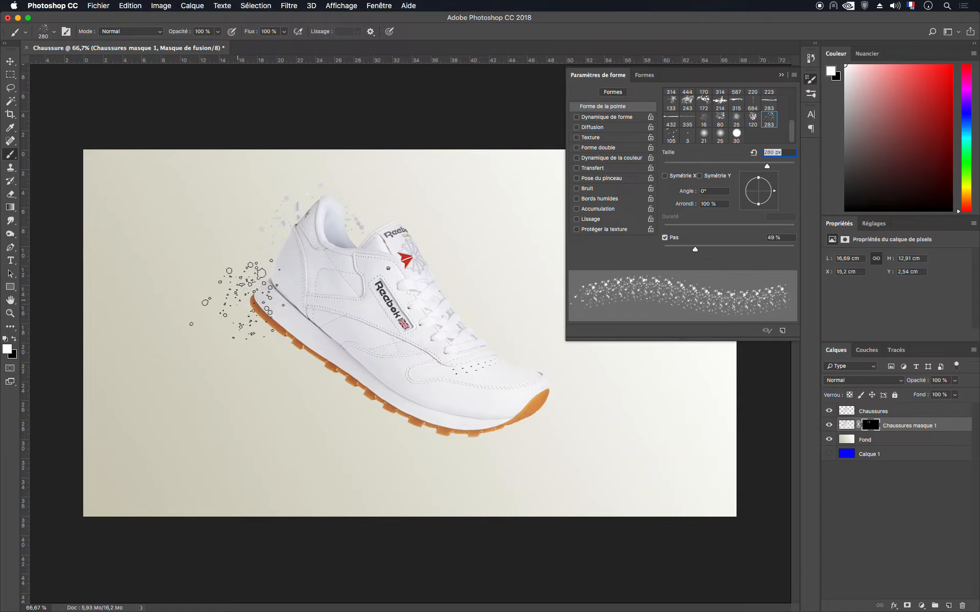
left_click(233, 295)
left_click(302, 371)
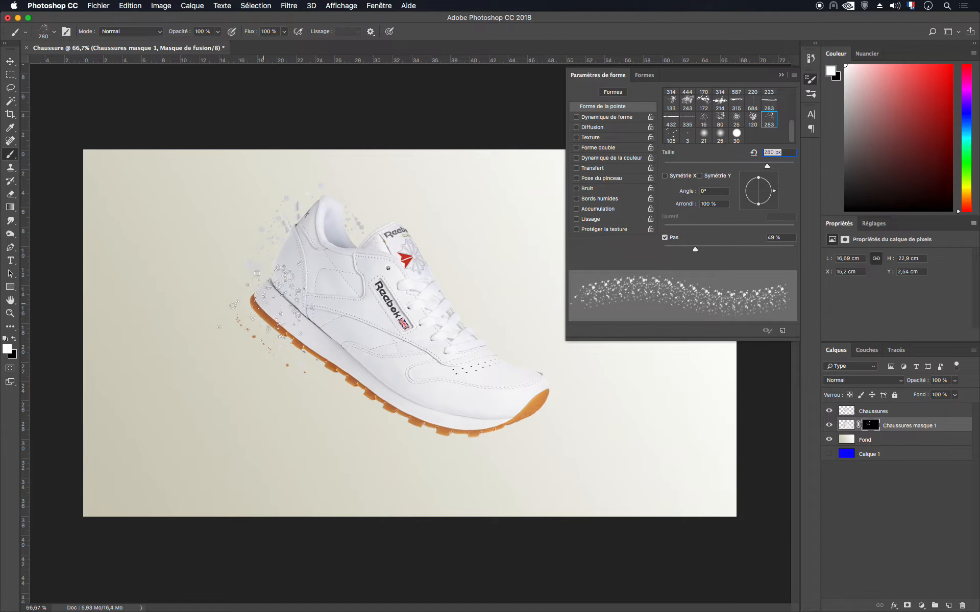
left_click(358, 256)
left_click(215, 285)
left_click(324, 238)
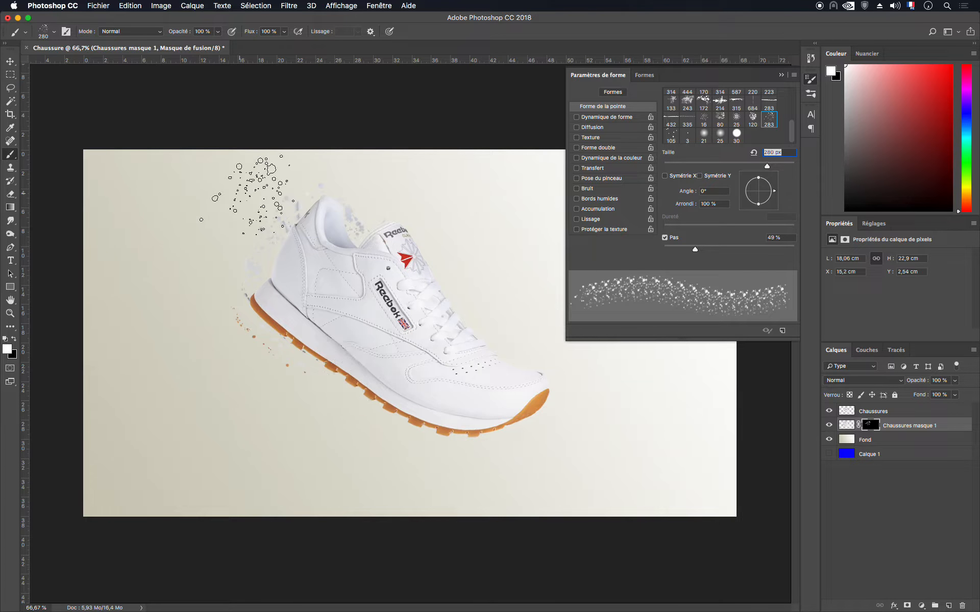
left_click(248, 203)
left_click(403, 224)
left_click(786, 78)
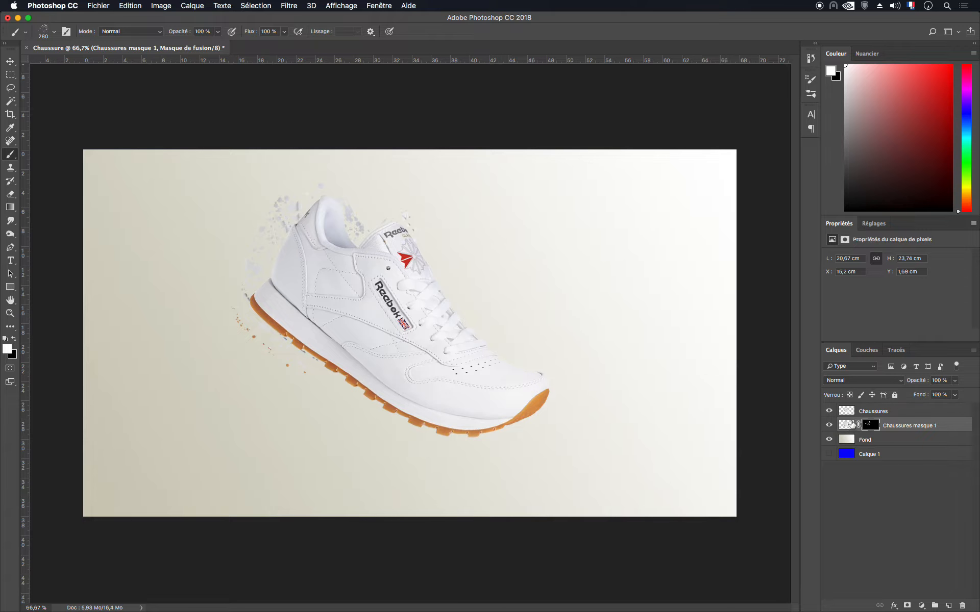
- Set the foreground colour to black (000000) and stamp splatters on the Chaussures masque 1 image itself around the heel and collar
left_click(847, 425)
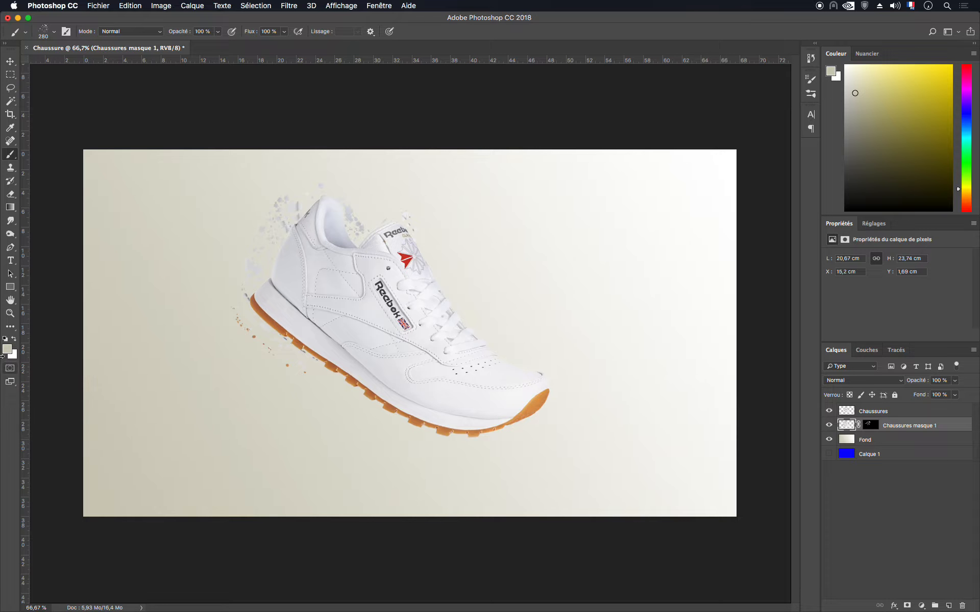
left_click(7, 351)
left_click(355, 356)
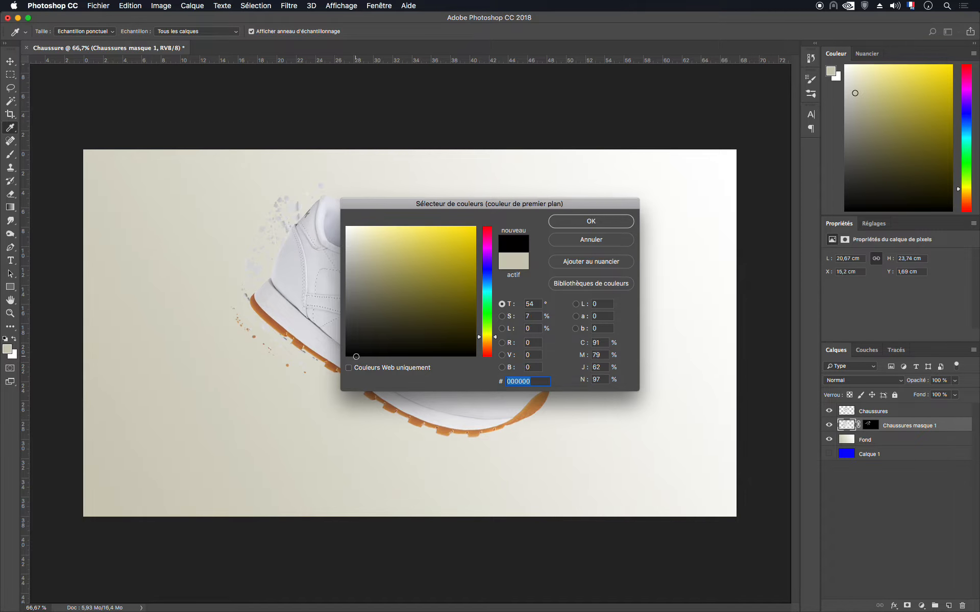
left_click(580, 224)
left_click(274, 241)
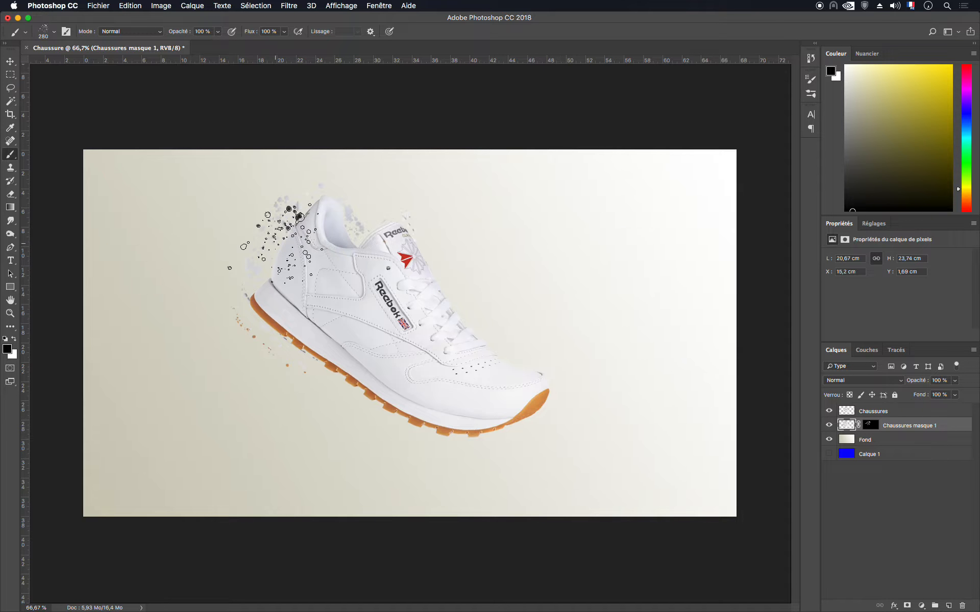
left_click(273, 255)
left_click(257, 301)
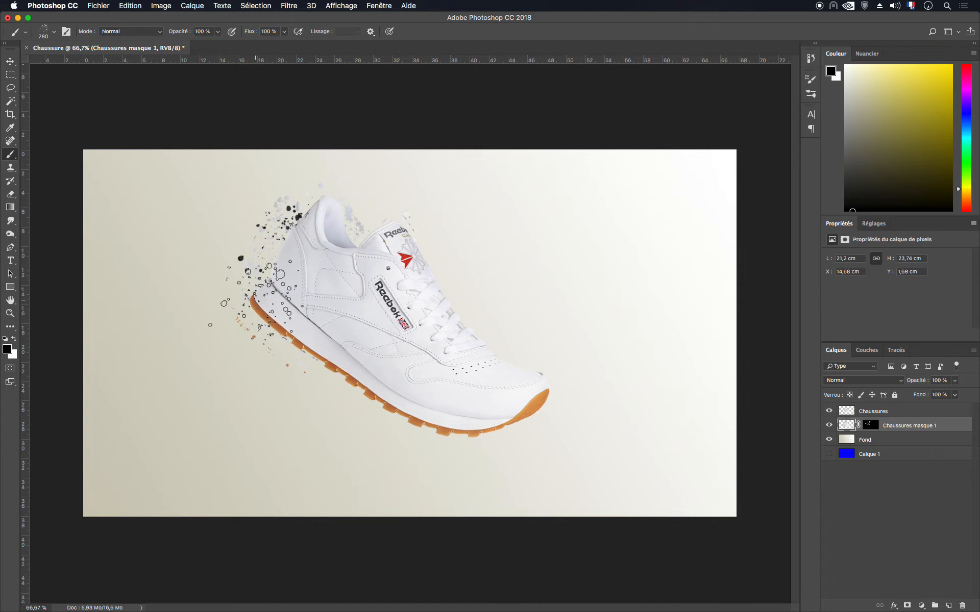
left_click(334, 248)
left_click(277, 229)
left_click(329, 235)
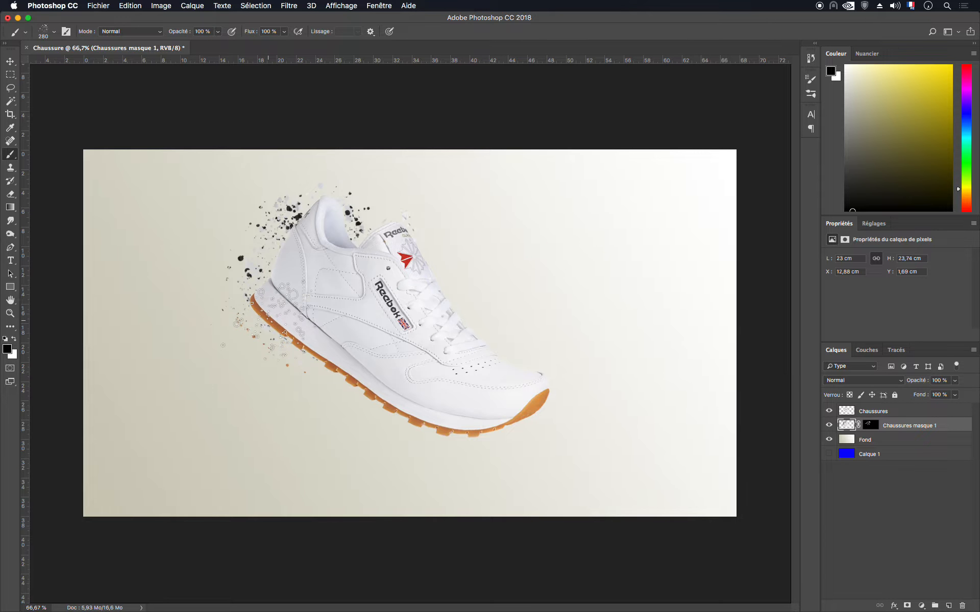
- Thicken the dispersion with further black splatters on the Chaussures masque 1 image, behind the heel and at the shoe opening
left_click(871, 425)
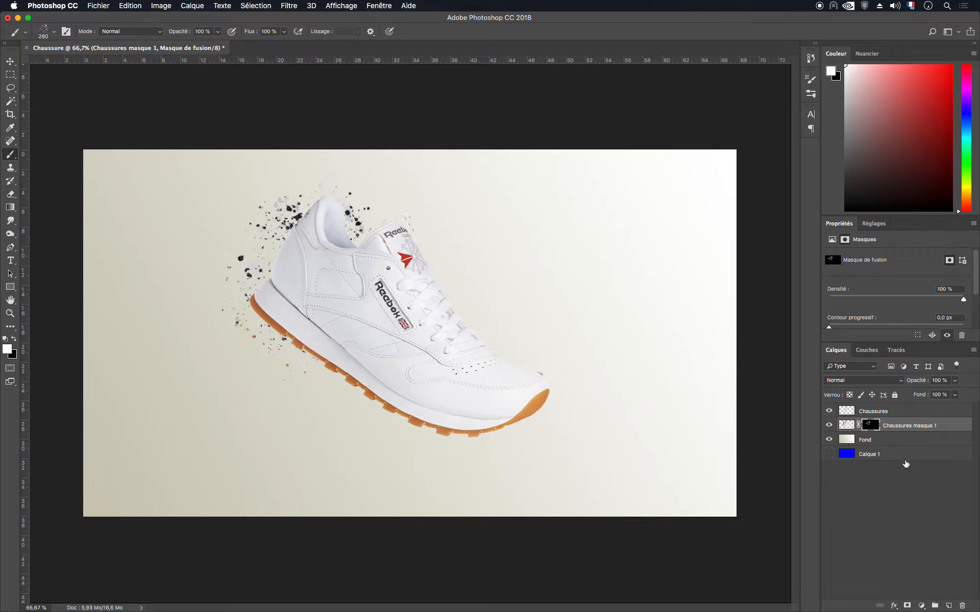
left_click(847, 427)
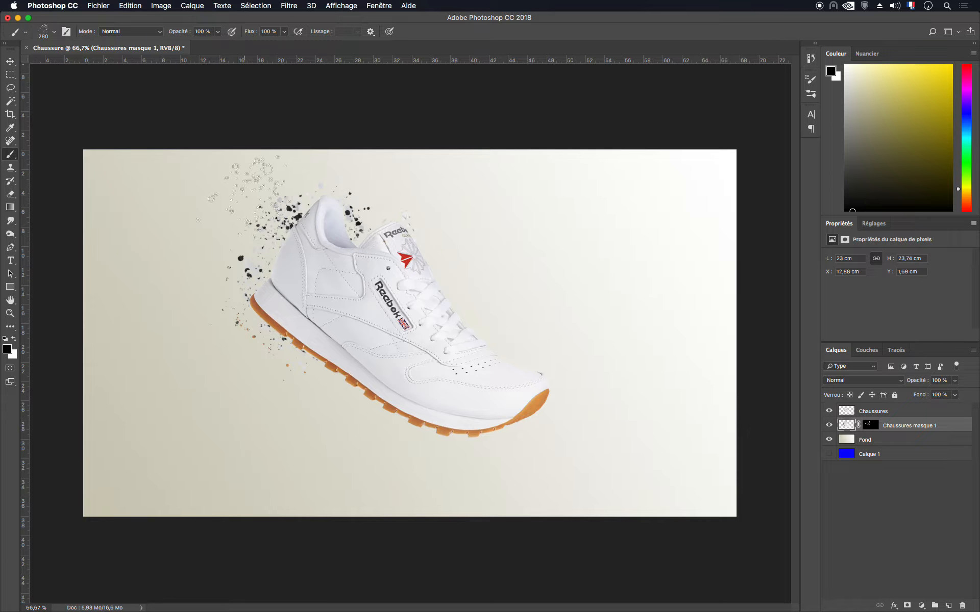
mouse_move(342, 225)
left_mouse_down()
mouse_move(291, 217)
mouse_move(301, 250)
mouse_move(260, 268)
mouse_move(274, 263)
mouse_move(289, 268)
mouse_move(263, 271)
mouse_move(293, 275)
mouse_move(237, 263)
mouse_move(348, 245)
left_mouse_up()
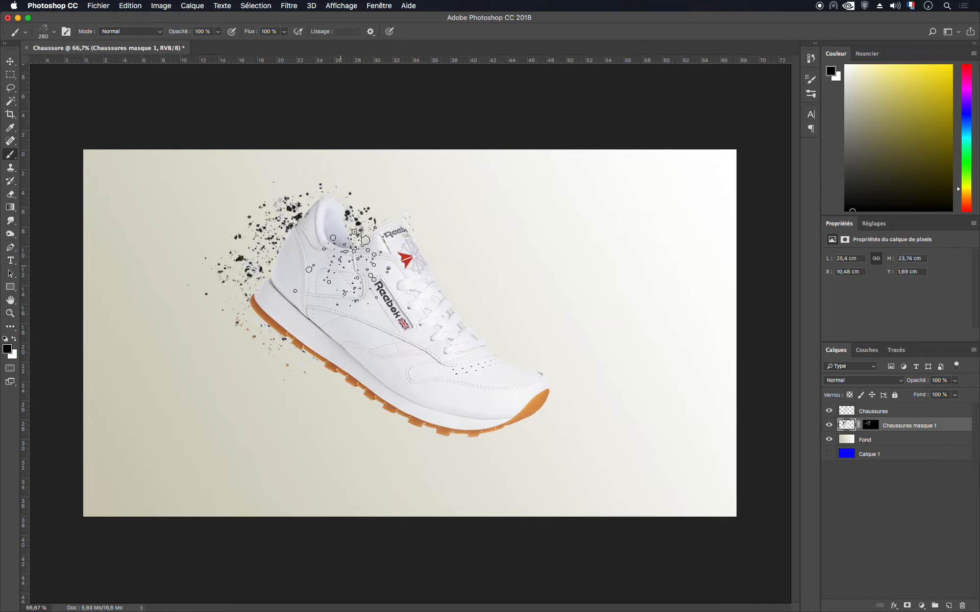
mouse_move(231, 291)
left_mouse_down()
mouse_move(257, 242)
mouse_move(242, 275)
mouse_move(240, 306)
left_mouse_up()
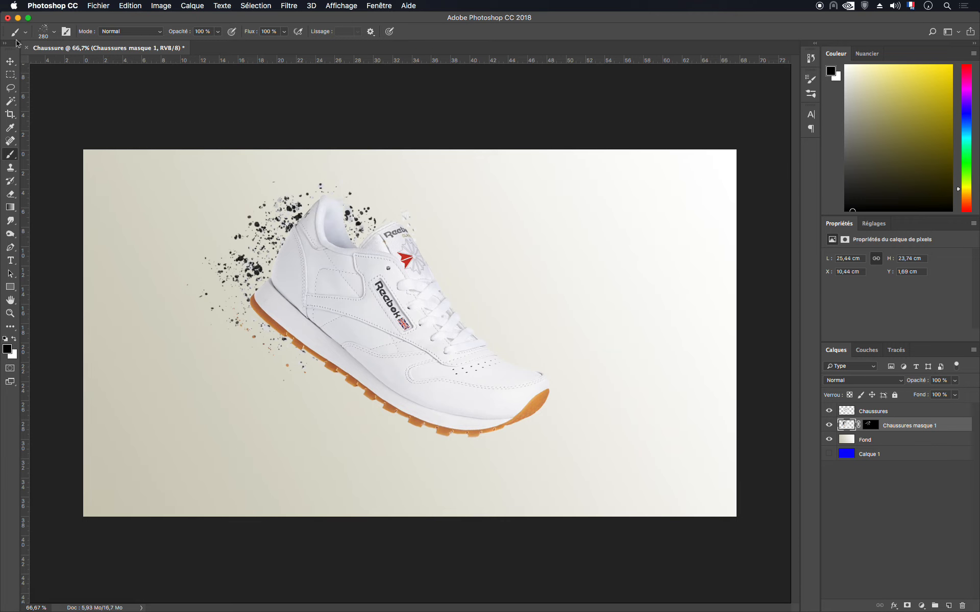
- Stamp black splashes around the heel and collar with the 214 splatter tip, sized 218 px with 46 % spacing, on Chaussures masque 1
left_click(64, 32)
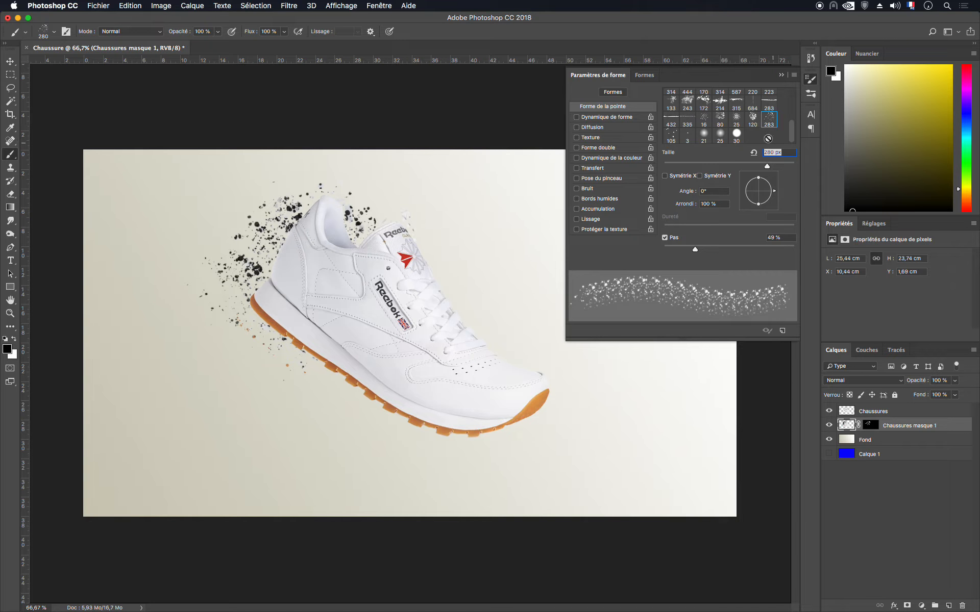
left_click(720, 101)
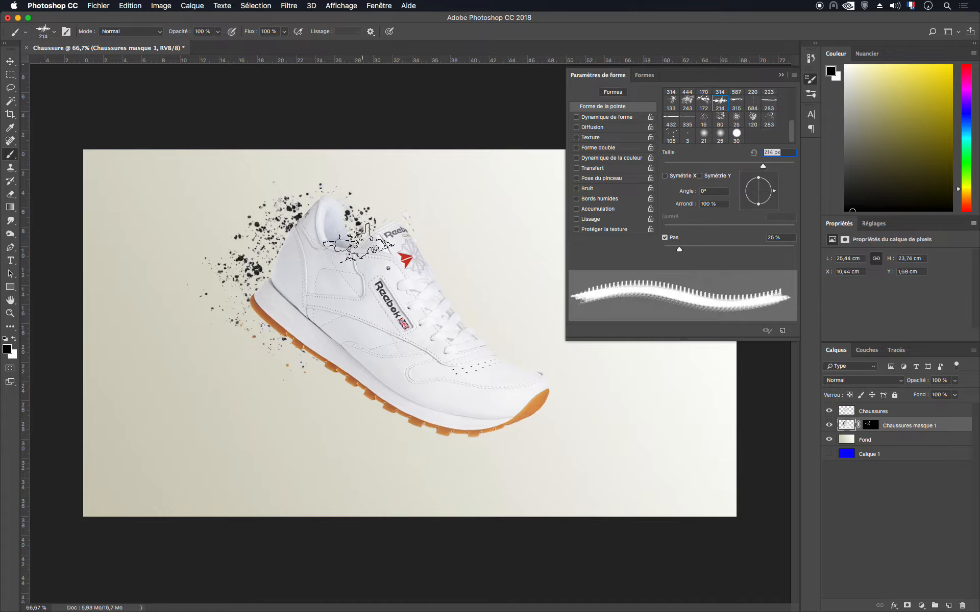
left_click_drag(680, 250, 693, 249)
left_click(238, 258)
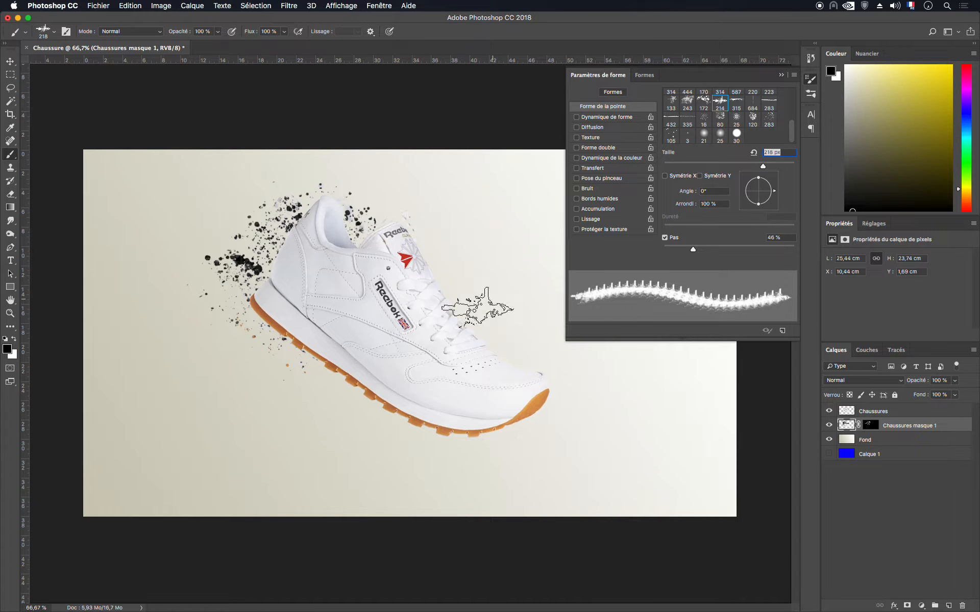
left_click(291, 223)
left_click(377, 219)
left_click(288, 210)
left_click(366, 217)
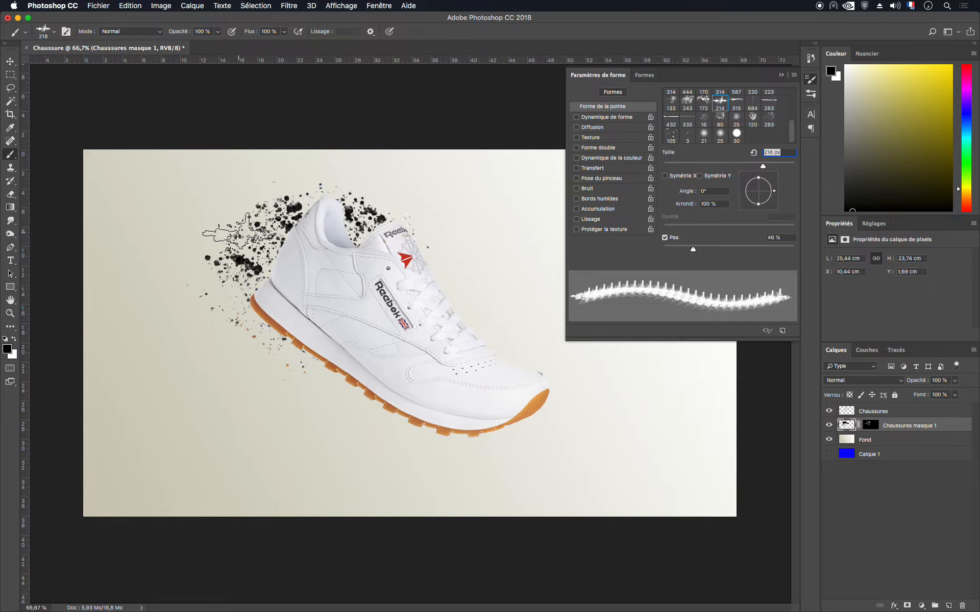
left_click(237, 234)
left_click(233, 268)
left_click(230, 294)
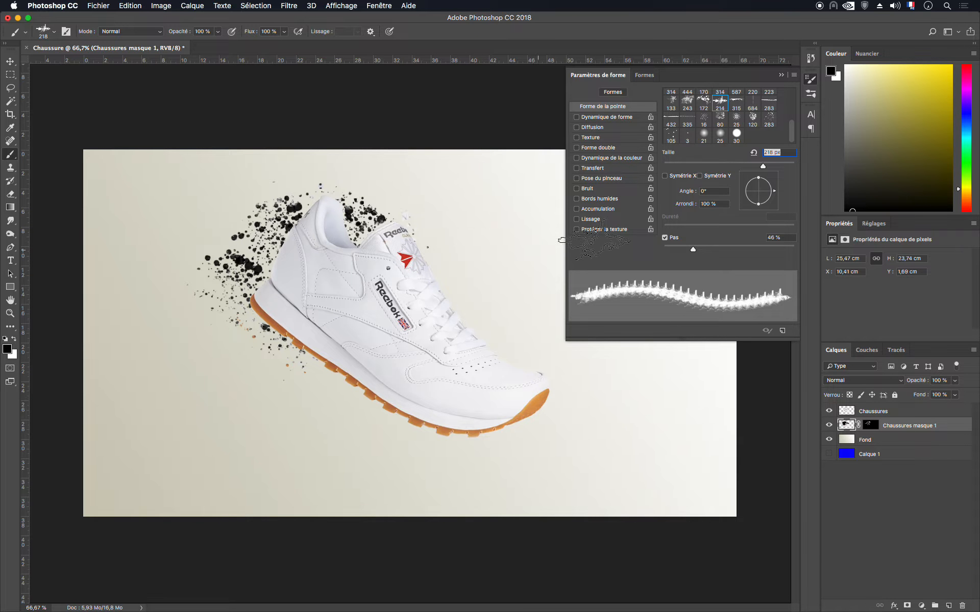
- Paint white on the Chaussures masque 1 mask with the same splatter tip to reveal dense black splashes behind the heel
left_click(878, 429)
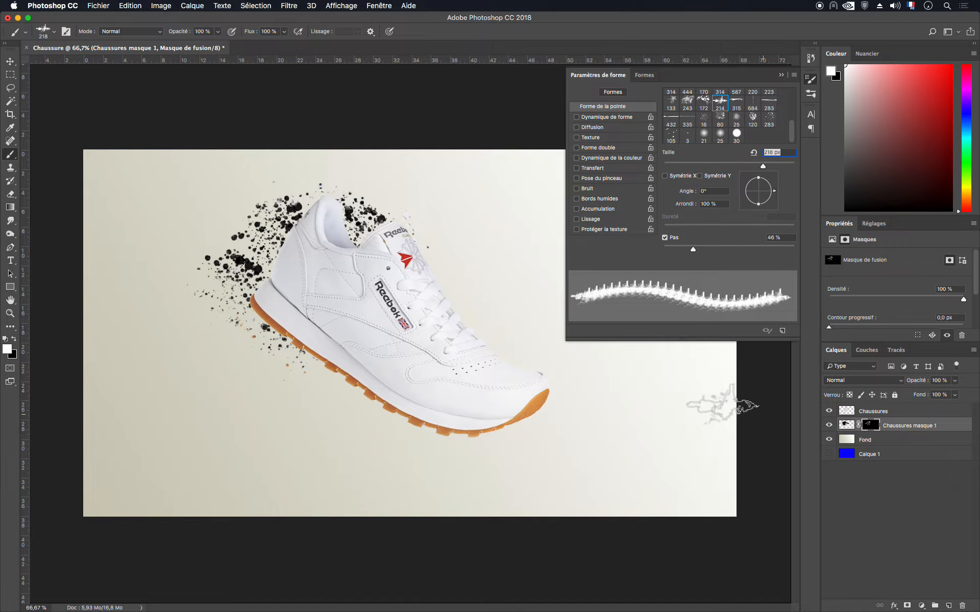
left_click(252, 245)
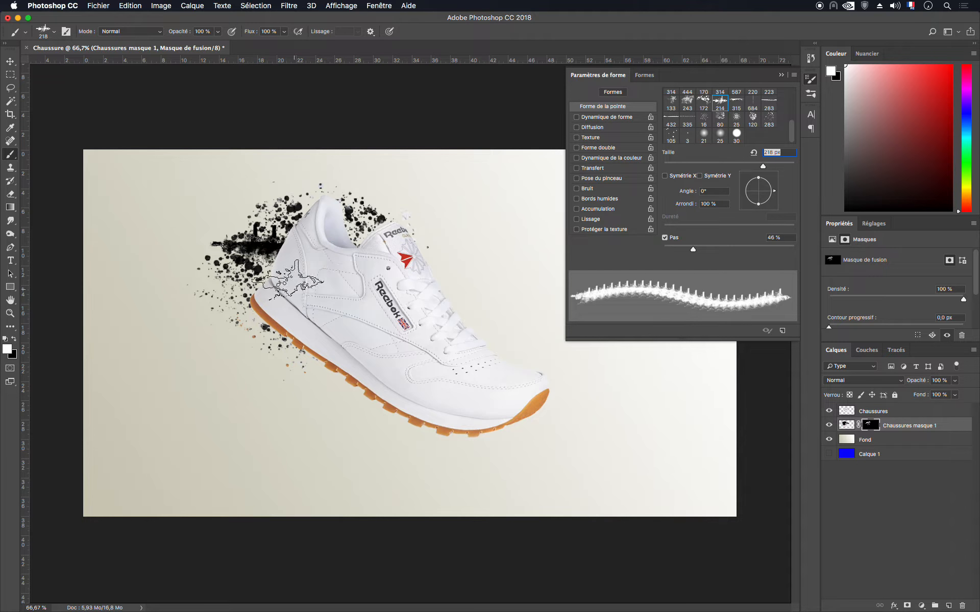
left_click(261, 250)
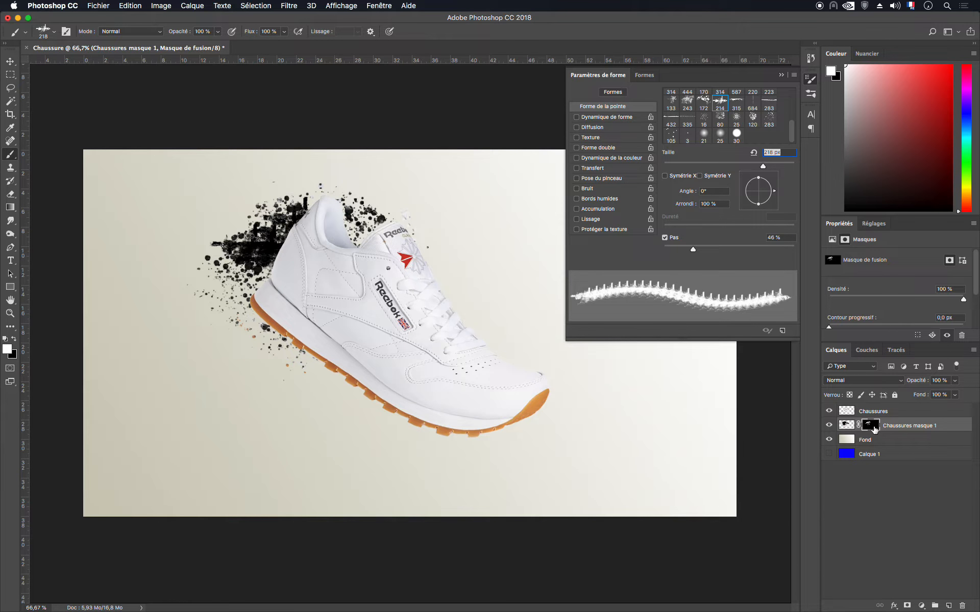
left_click(783, 76)
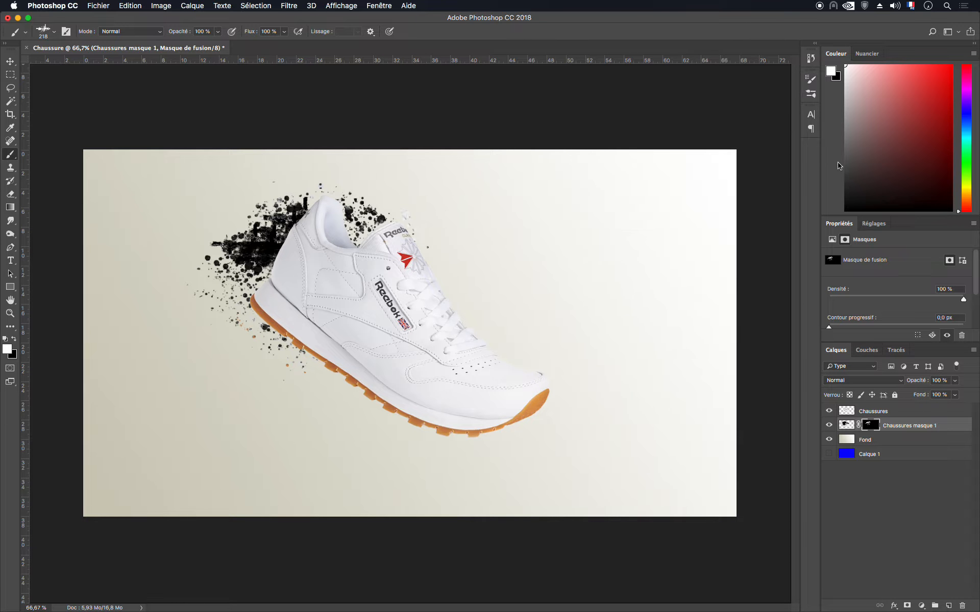
- Duplicate the Chaussures masque 1 layer, place the copy above Chaussures and rename it Chaussures masque 2
left_click(846, 424)
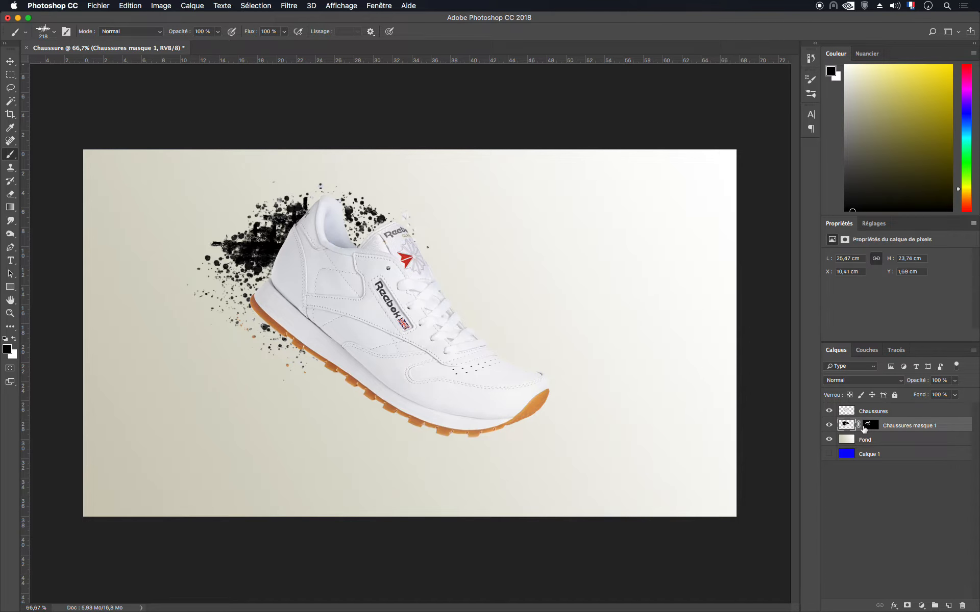
left_click_drag(847, 428, 947, 603)
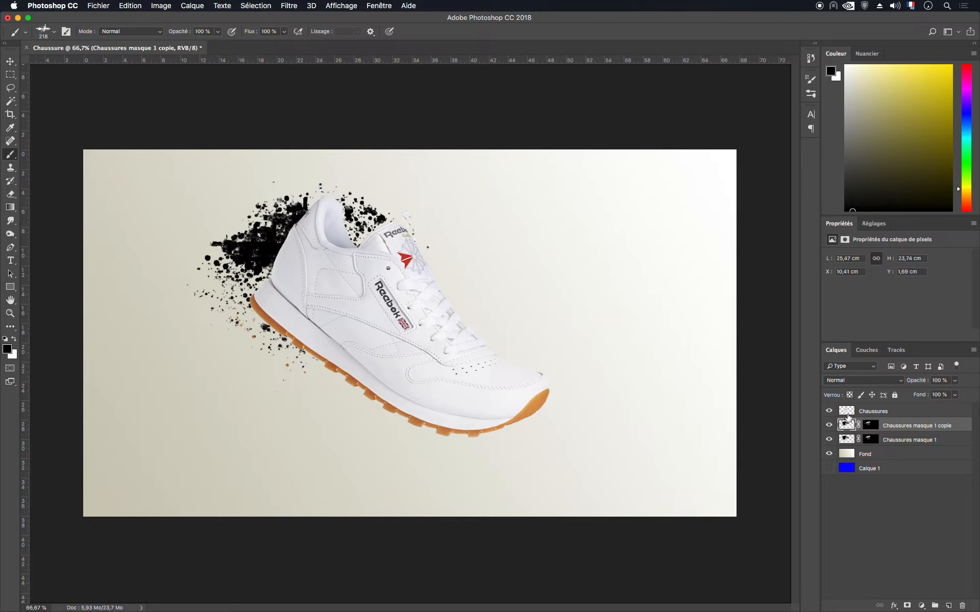
left_click_drag(846, 426, 850, 407)
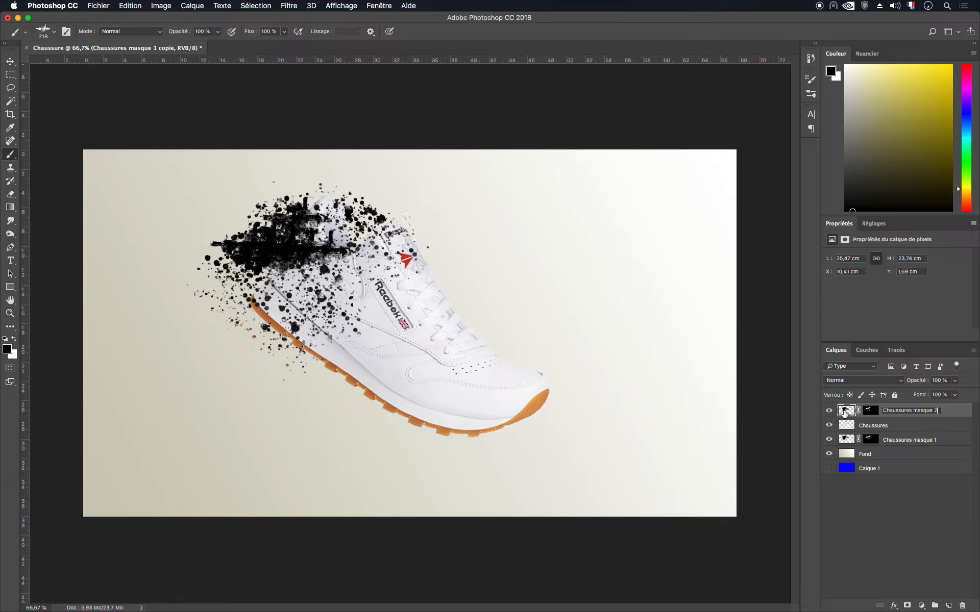
key("Return")
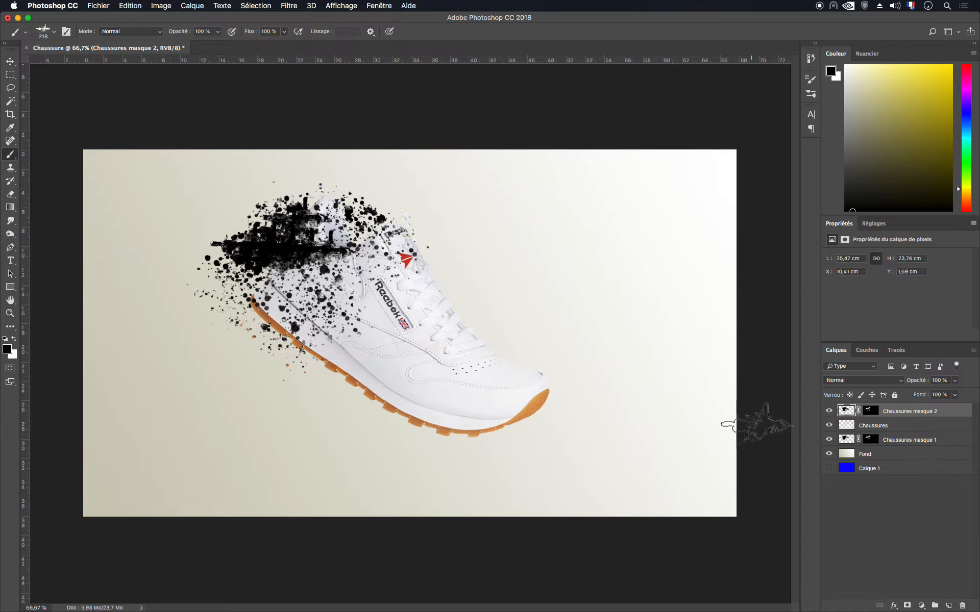
- Stamp black on the Chaussures masque 2 mask with the splatter tip to hide part of the splashes covering the heel
left_click(871, 411)
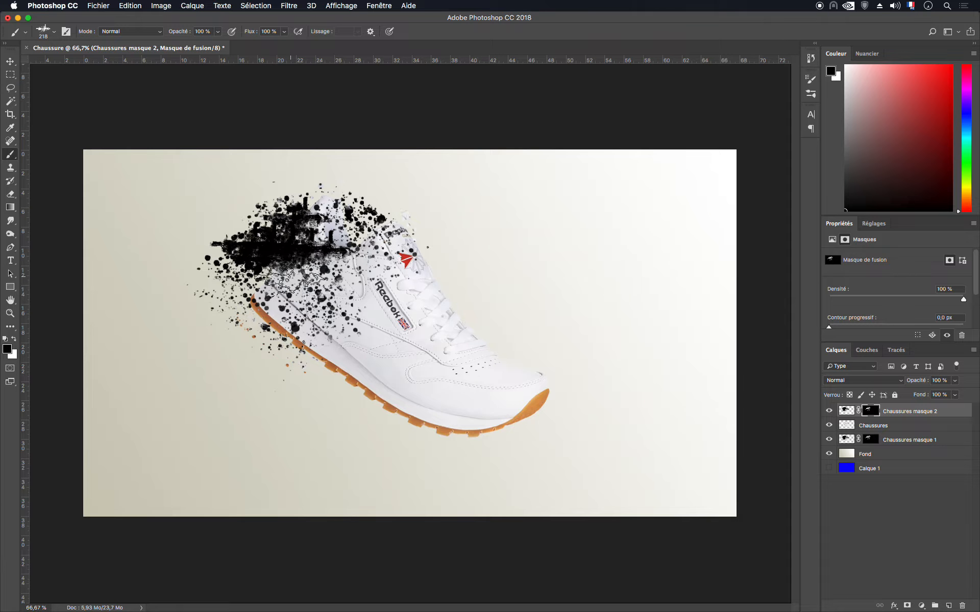
left_click(287, 273)
left_click(294, 267)
left_click(306, 251)
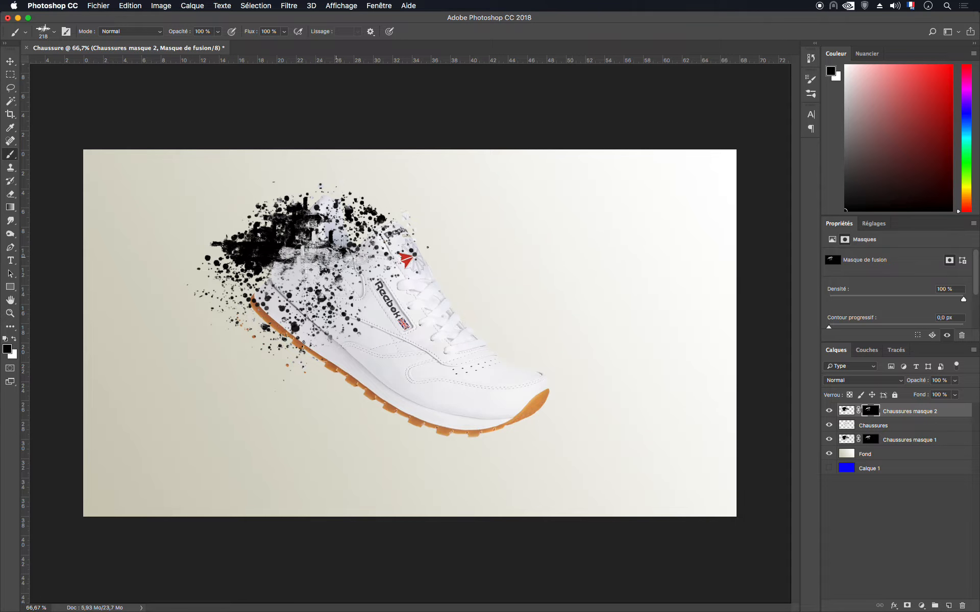
left_click(53, 34)
left_click_drag(221, 198, 223, 120)
left_click(20, 129)
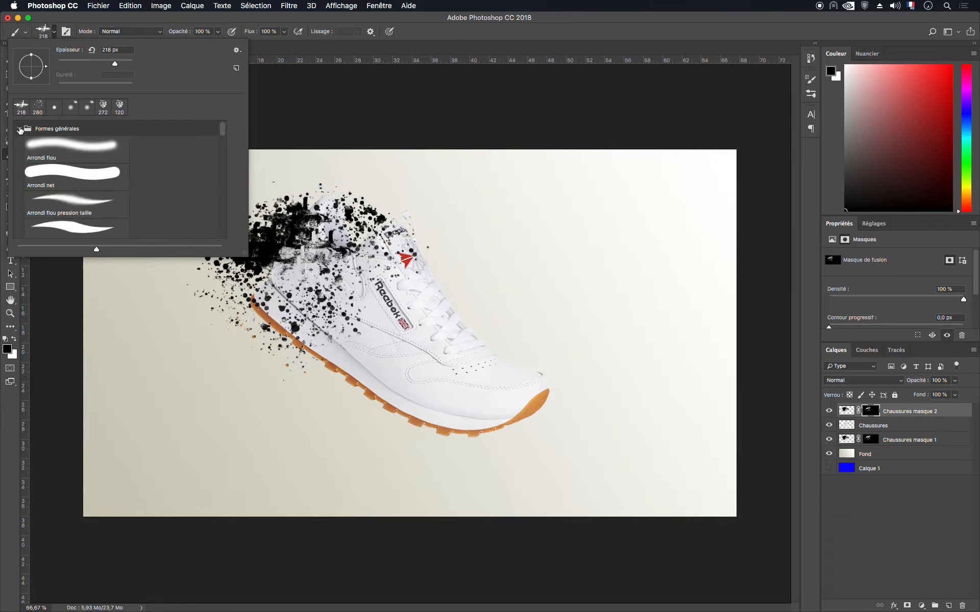
left_click(102, 153)
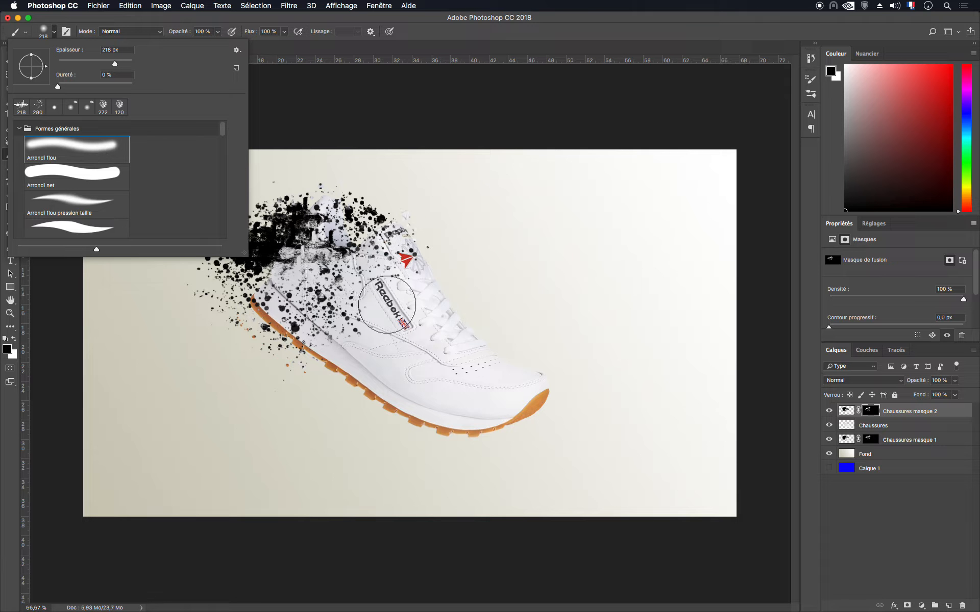
mouse_move(339, 269)
left_mouse_down()
mouse_move(321, 253)
mouse_move(366, 284)
left_mouse_up()
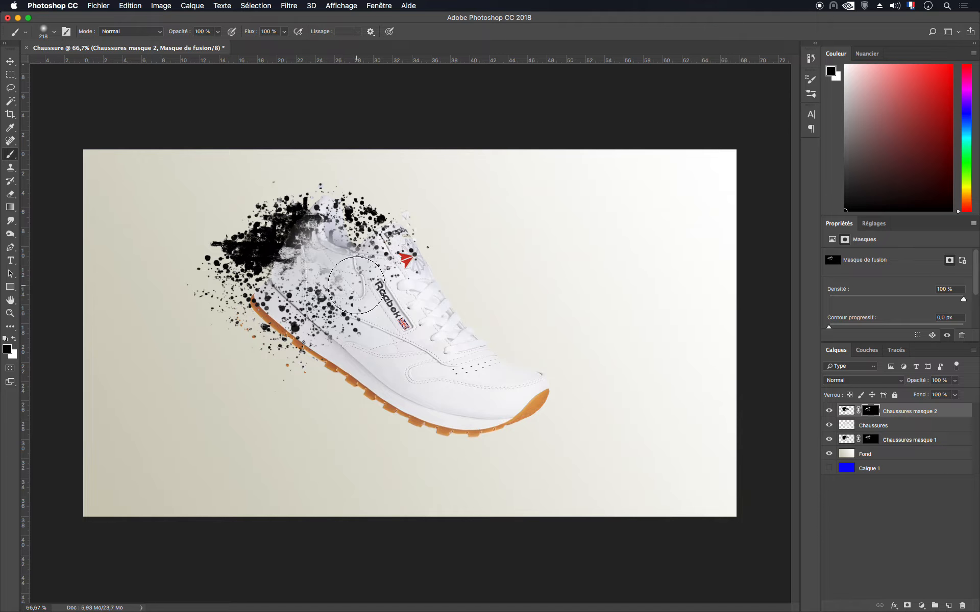
key("super+z")
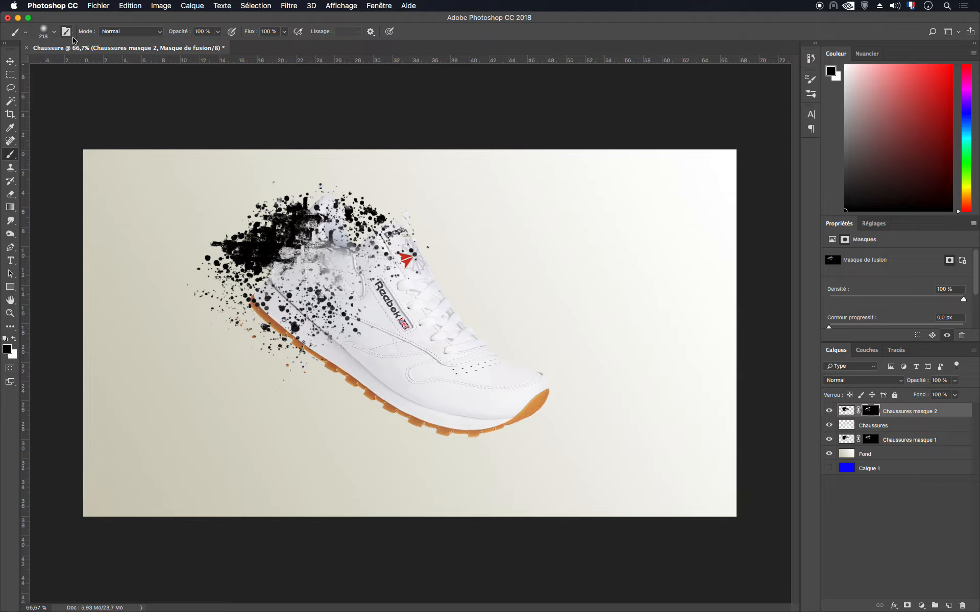
key("super+alt+z")
key("super+alt+z")
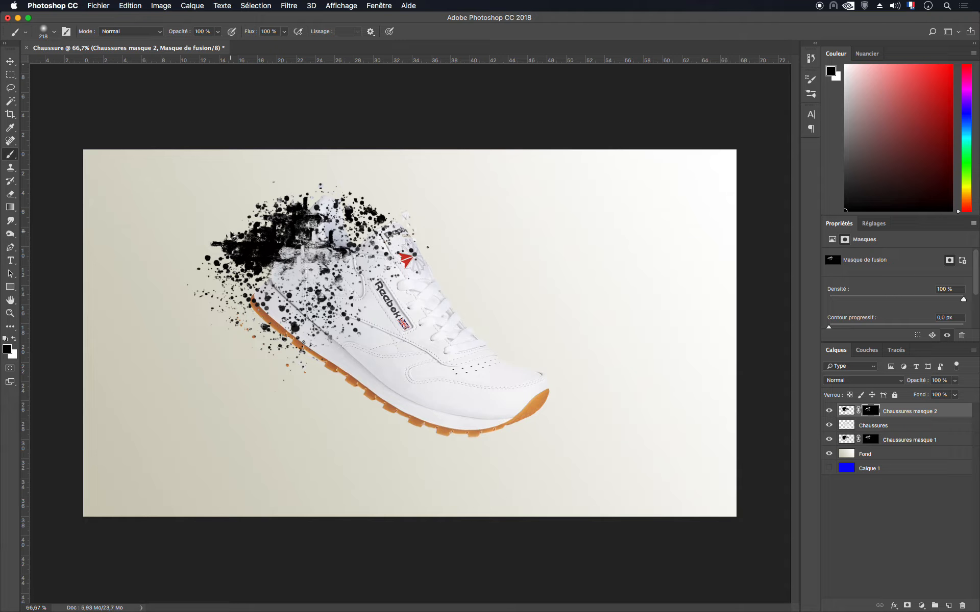
- Try to hide the splashes over the heel and collar on the Chaussures masque 2 mask with the Arrondi net brush at 218 px
left_click(54, 32)
left_click(87, 181)
left_click(329, 255)
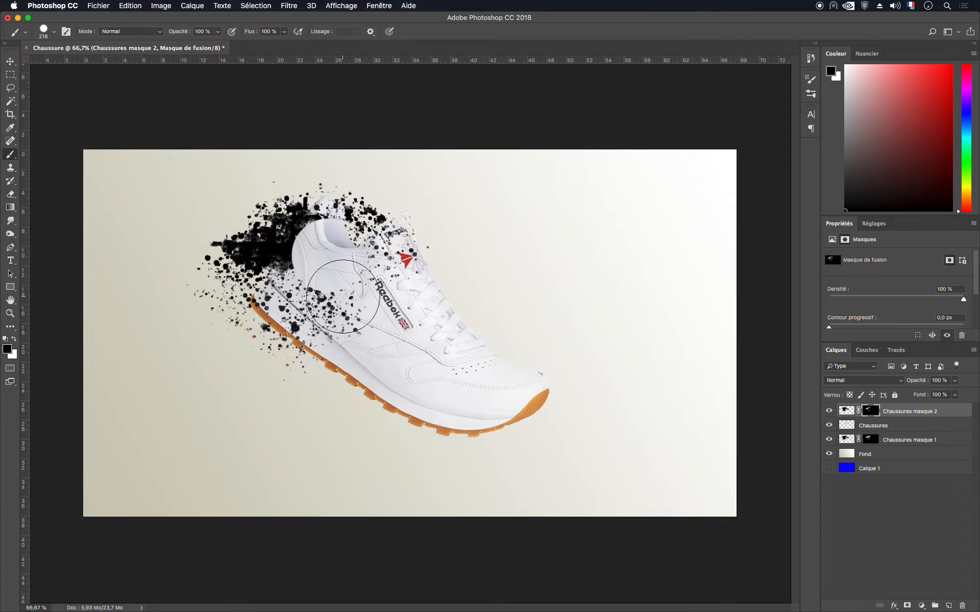
left_click_drag(343, 297, 334, 308)
mouse_move(318, 292)
left_mouse_down()
mouse_move(328, 255)
mouse_move(352, 288)
mouse_move(304, 347)
left_mouse_up()
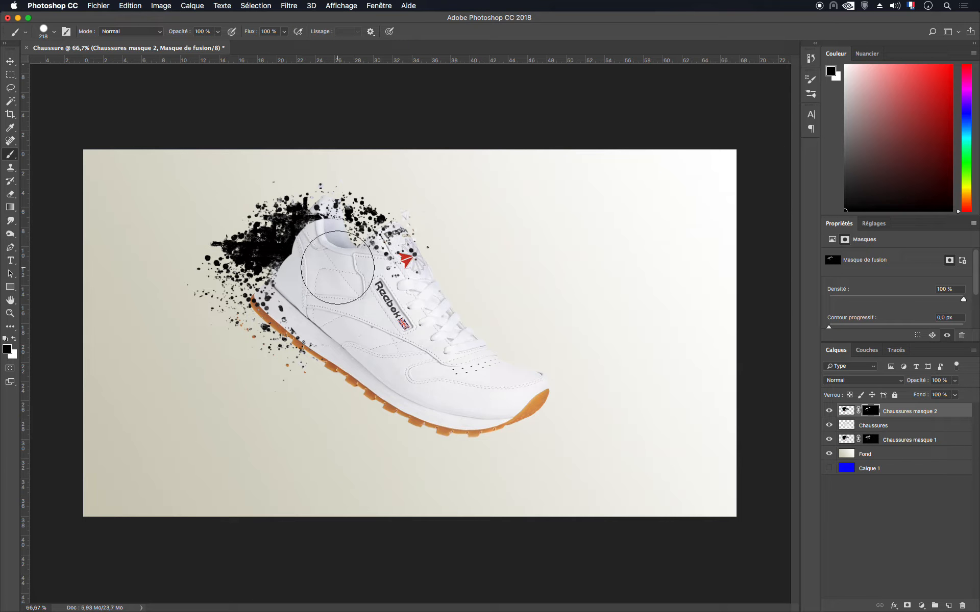
key("super+z")
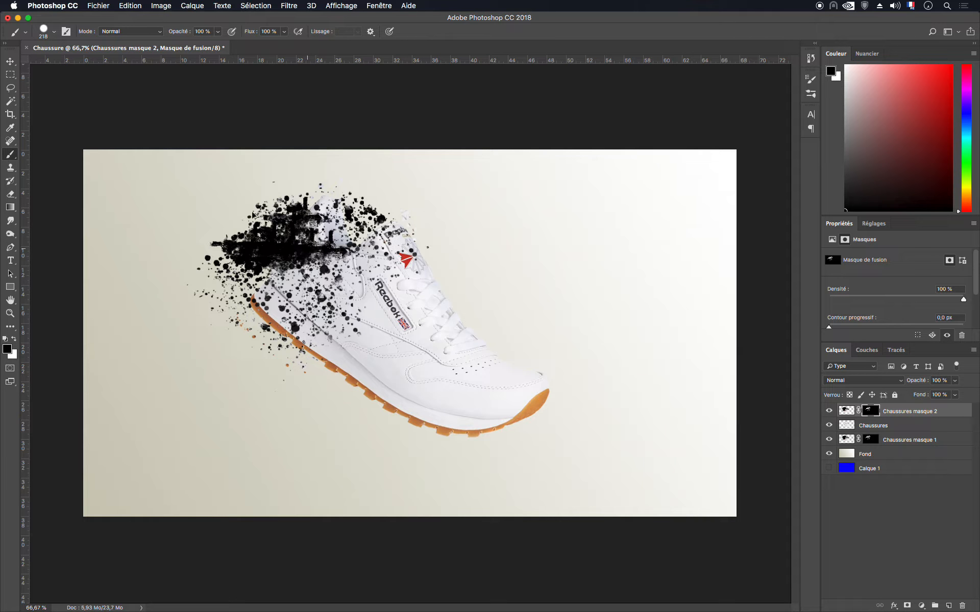
- Paint black on the Chaussures masque 2 mask with a 133 px Sampled Brush 2 tip to hide splashes around the collar and tongue
left_click(54, 31)
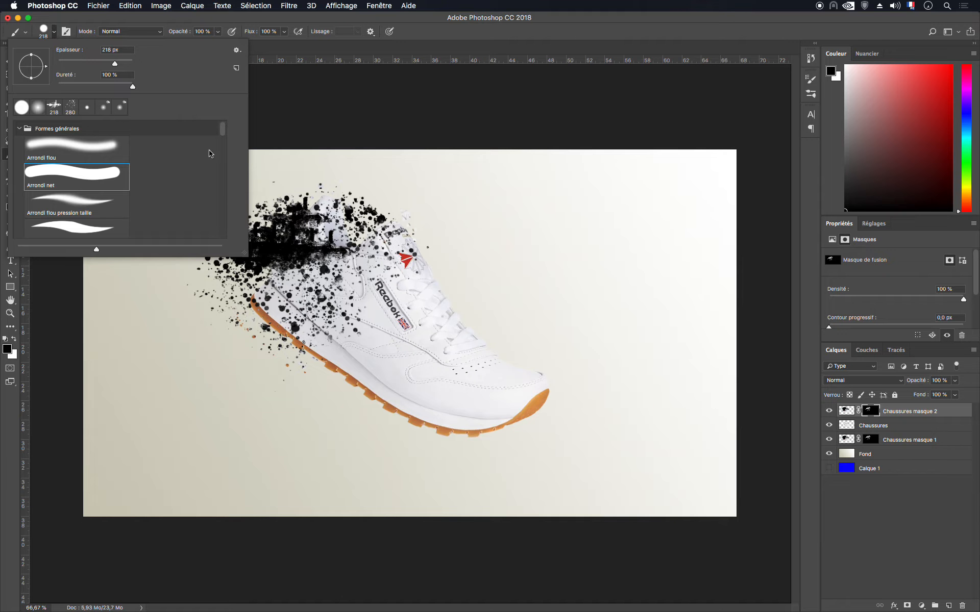
scroll(163, 182, "down", 10)
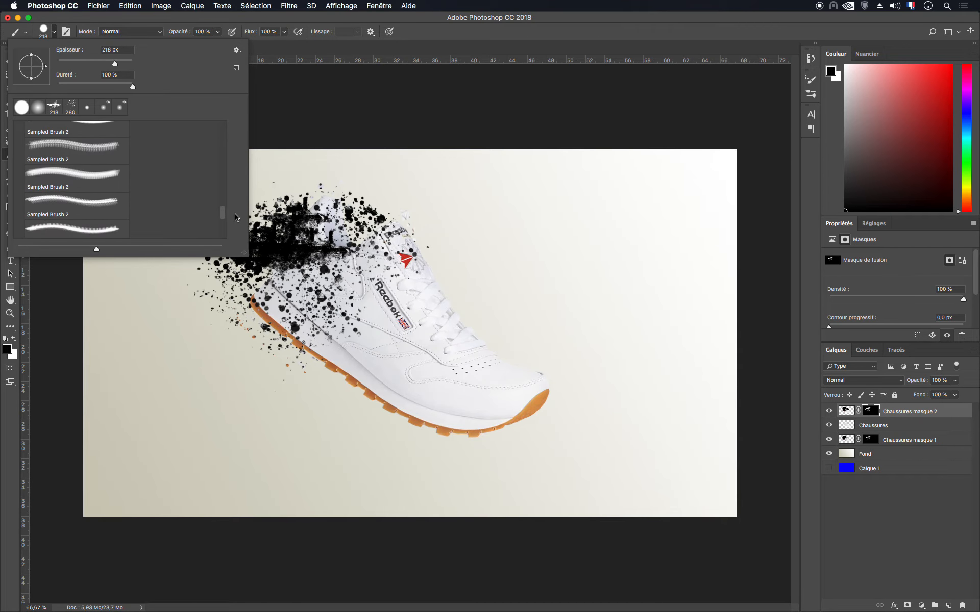
left_click(107, 156)
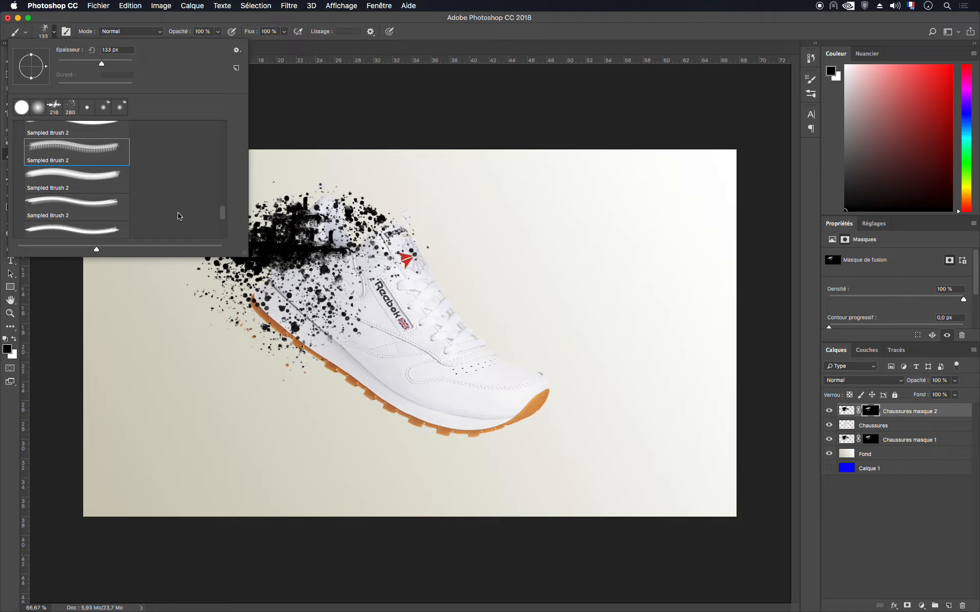
mouse_move(367, 283)
left_mouse_down()
mouse_move(320, 254)
mouse_move(367, 277)
mouse_move(326, 242)
mouse_move(395, 274)
mouse_move(387, 248)
left_mouse_up()
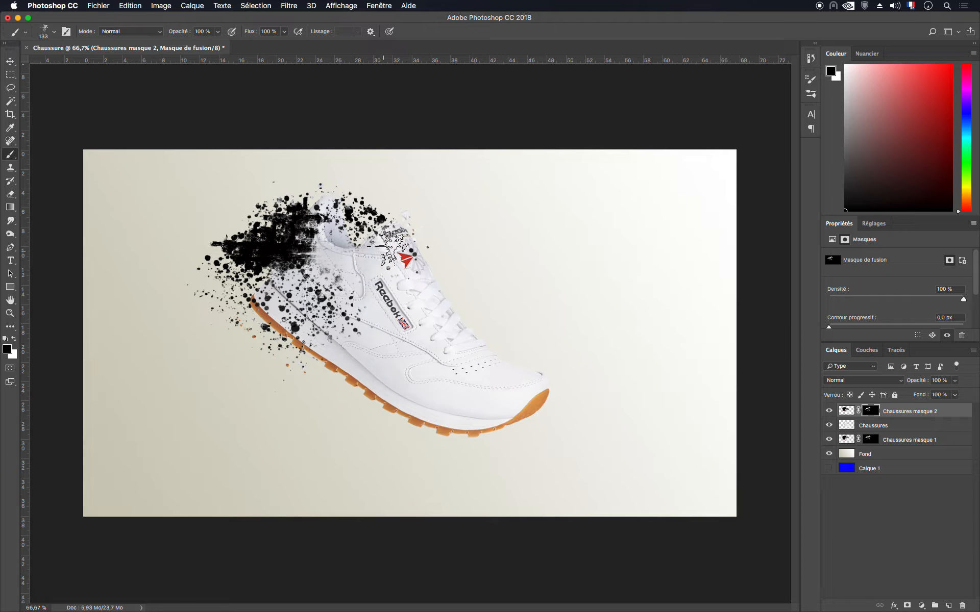
- Paint black on the same mask with the recent 218 px splatter tip to clear the remaining splashes from the heel and side
left_click(55, 33)
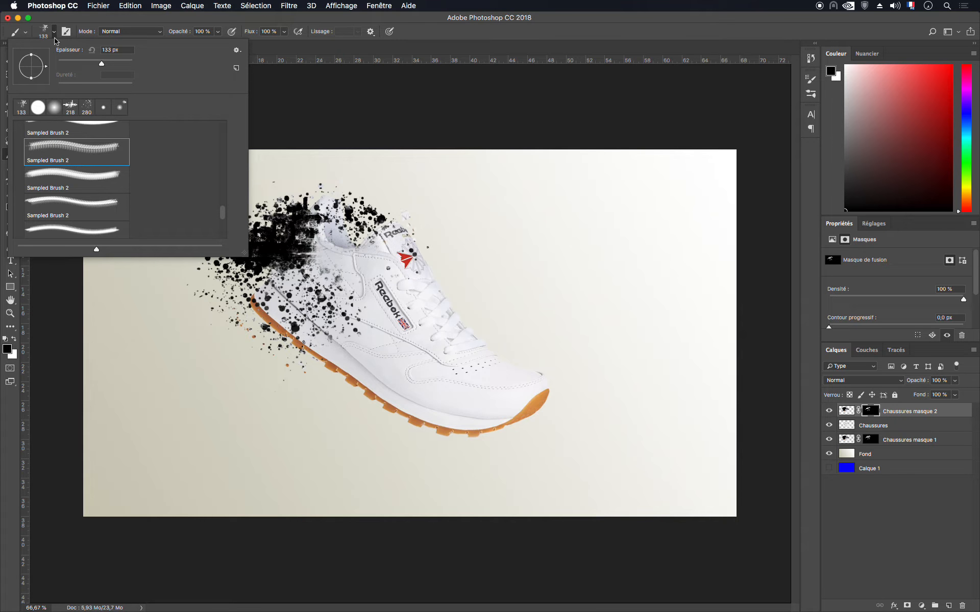
left_click(71, 108)
left_click(314, 258)
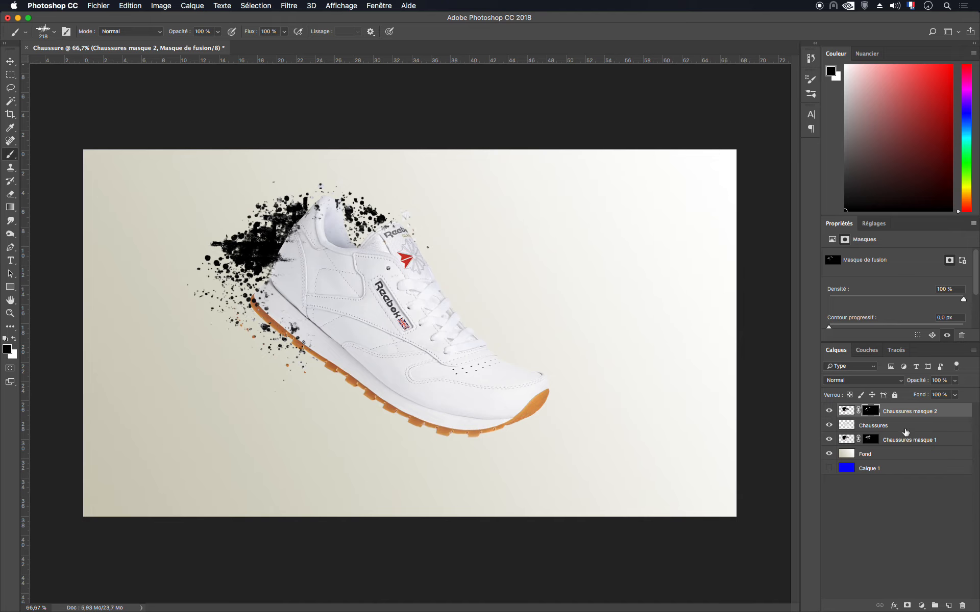
- Select the three shoe layers and toggle the visibility of Chaussures to examine the splash layers on their own
left_click(848, 413)
left_click(850, 426, "shift")
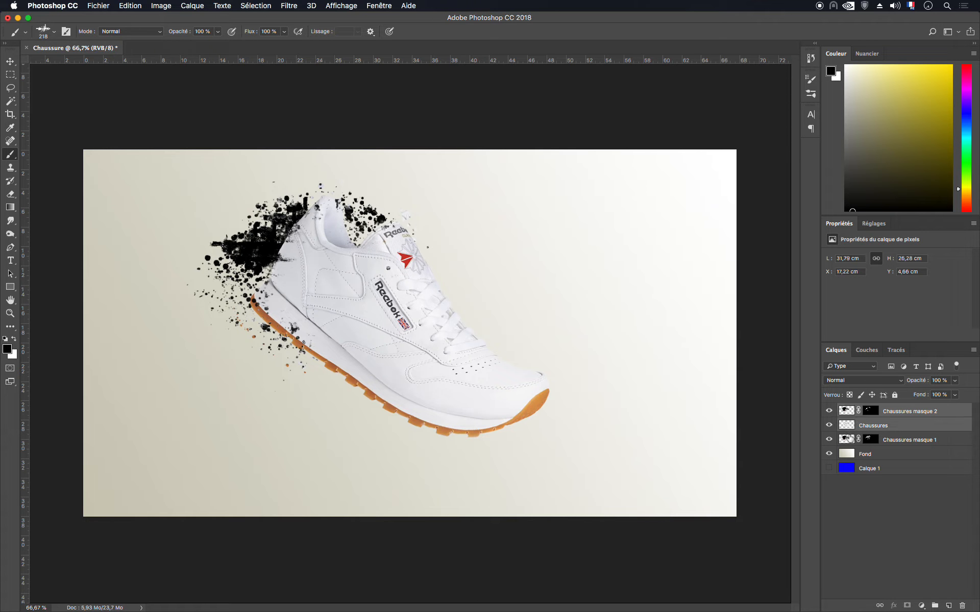
left_click(850, 440, "shift")
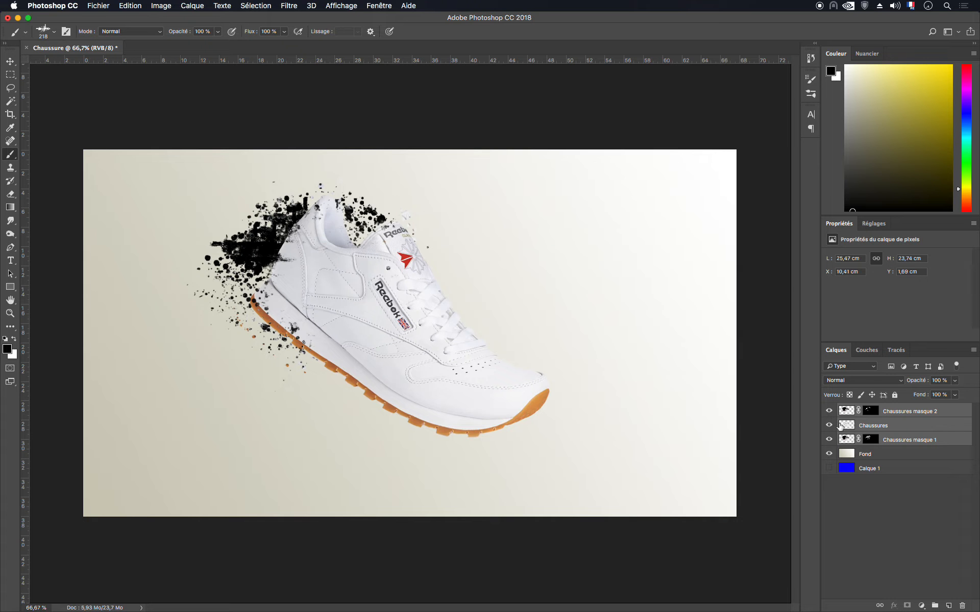
left_click(829, 426)
left_click(829, 425)
left_click(829, 425)
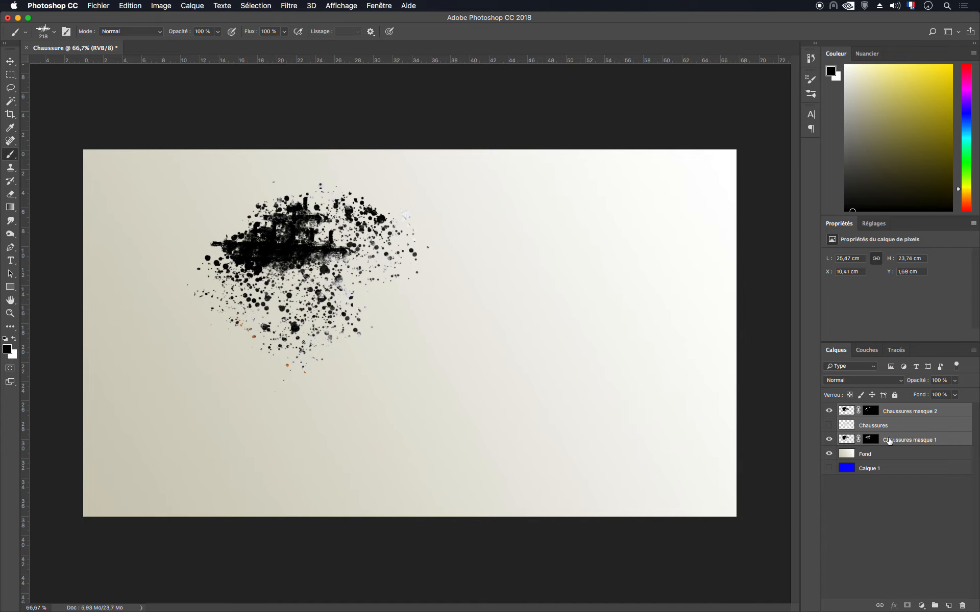
left_click(829, 425)
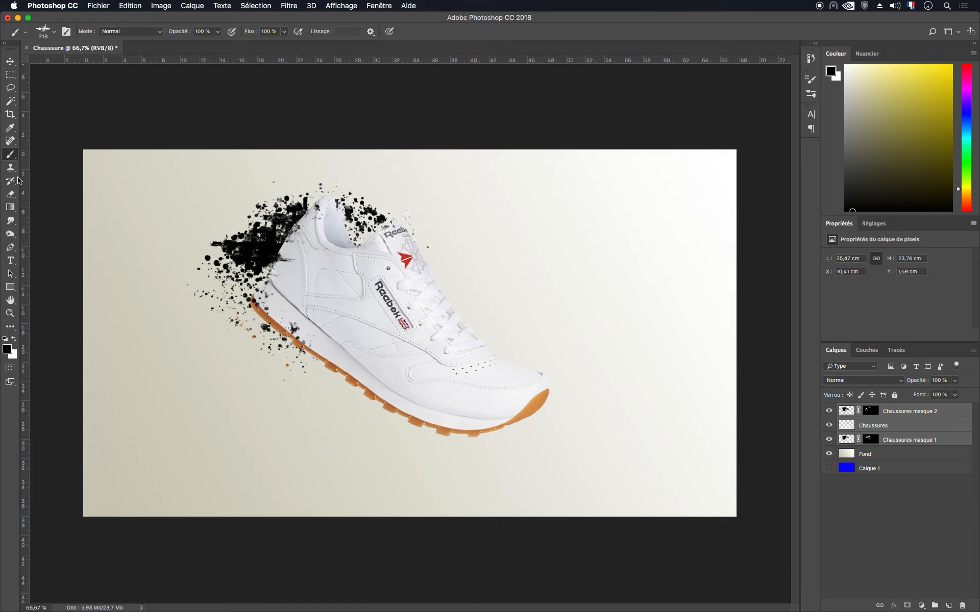
- Add the text RAPIDE beside the shoe in black Avenir Black Oblique at 25 pt
left_click(12, 261)
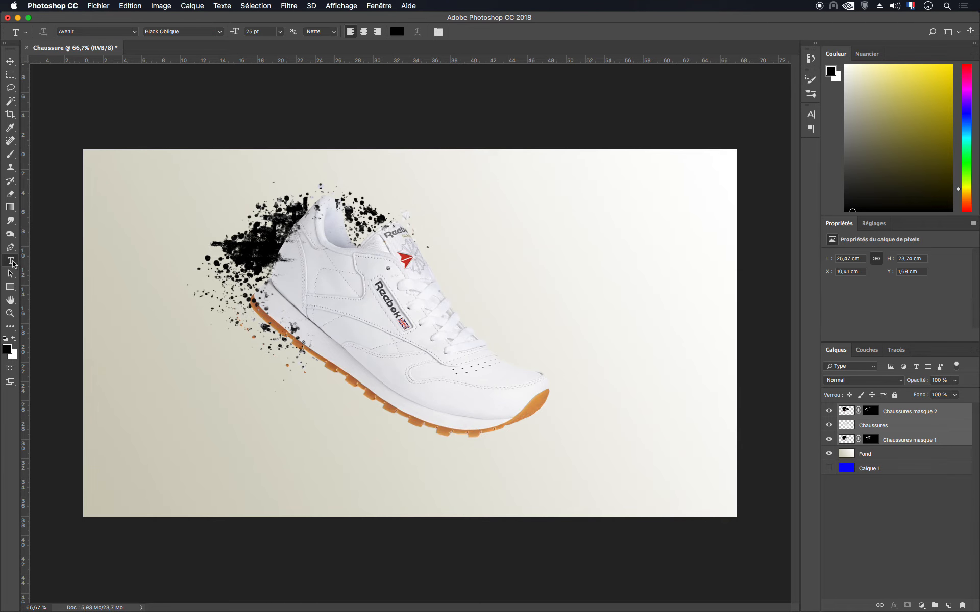
left_click(485, 259)
type("RA")
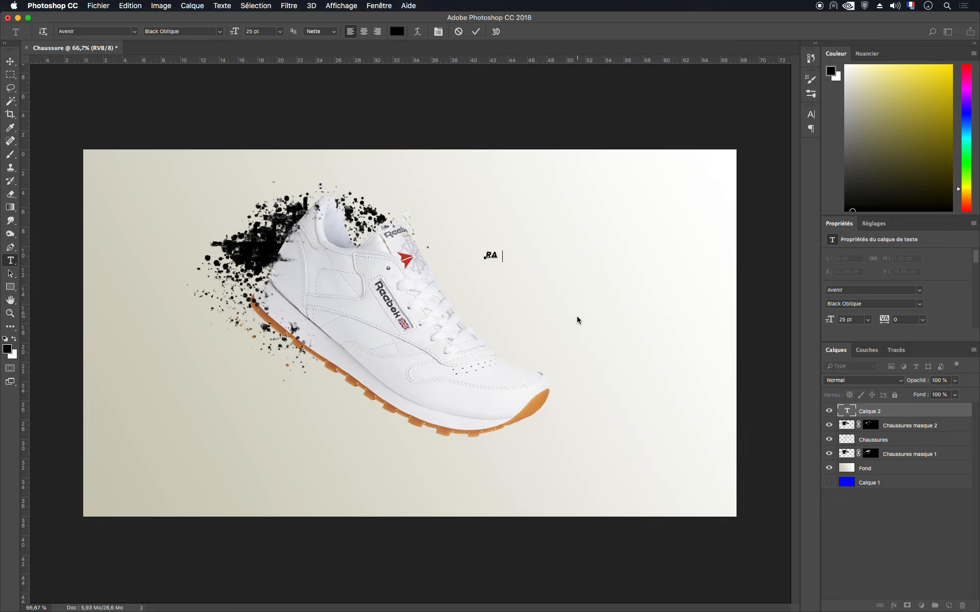
type("PIDE")
left_click(10, 60)
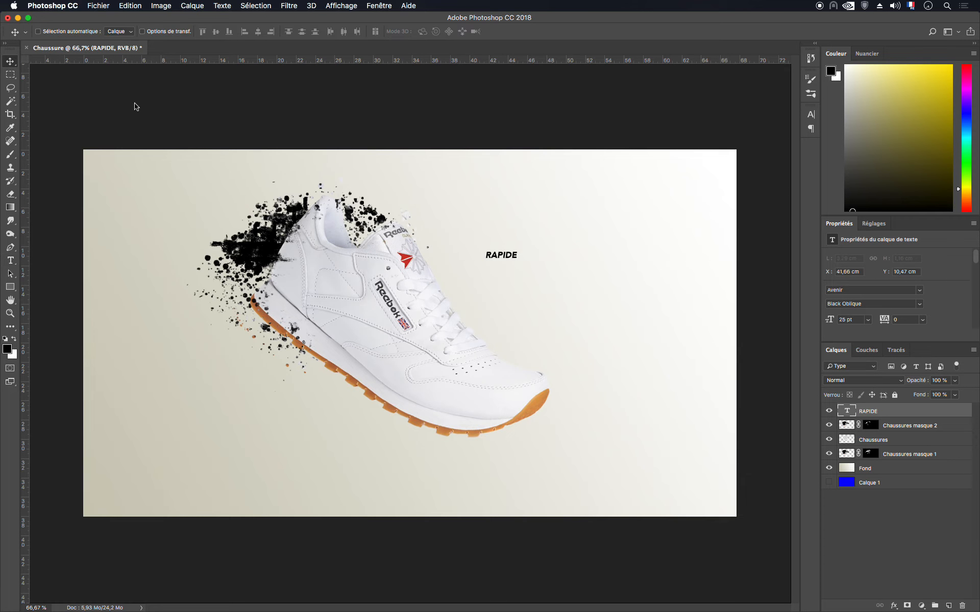
- Enlarge the RAPIDE text proportionally to about 705 % and shift it slightly toward the shoe
key("super+t")
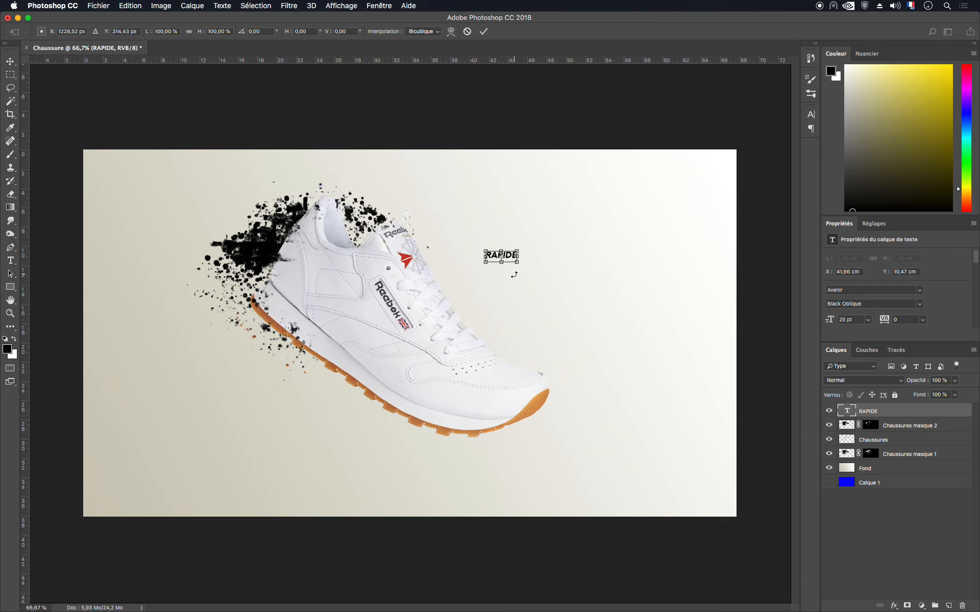
left_click_drag(517, 263, 686, 411)
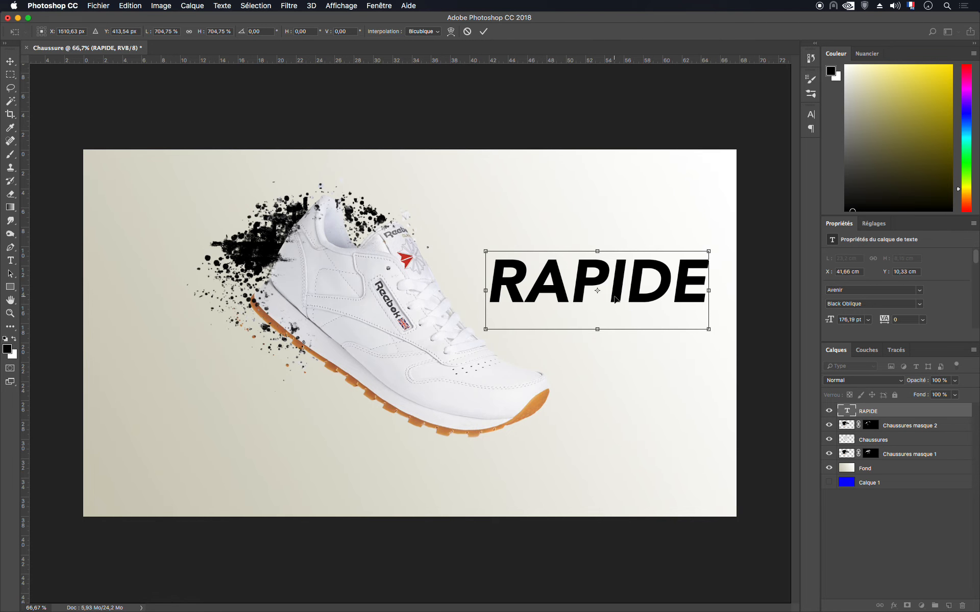
left_click_drag(615, 298, 602, 302)
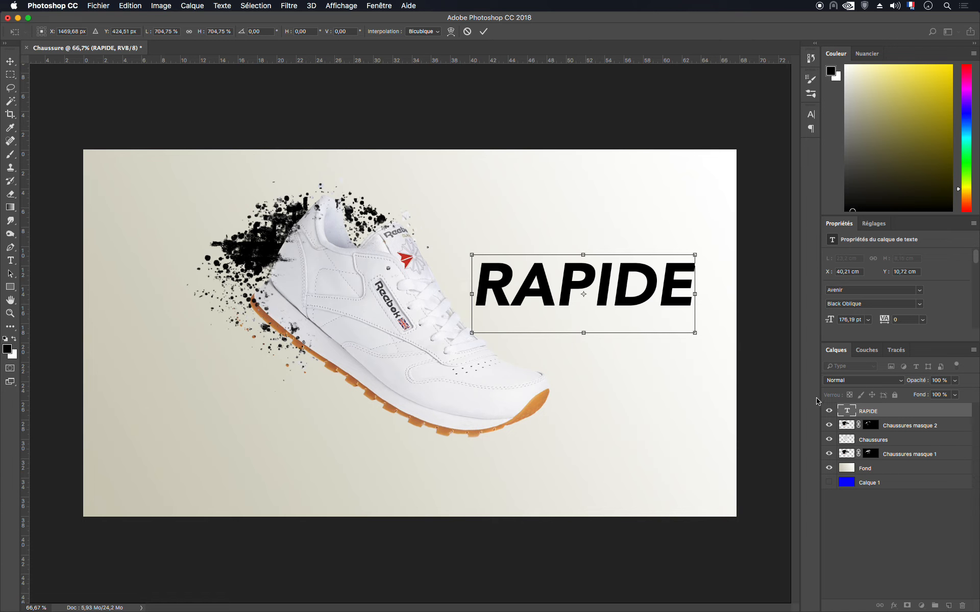
key("Return")
- Move Chaussures masque 2, Chaussures and Chaussures masque 1 together toward the RAPIDE text, to about X 12.91 cm and Y 1.59 cm
left_click(845, 426)
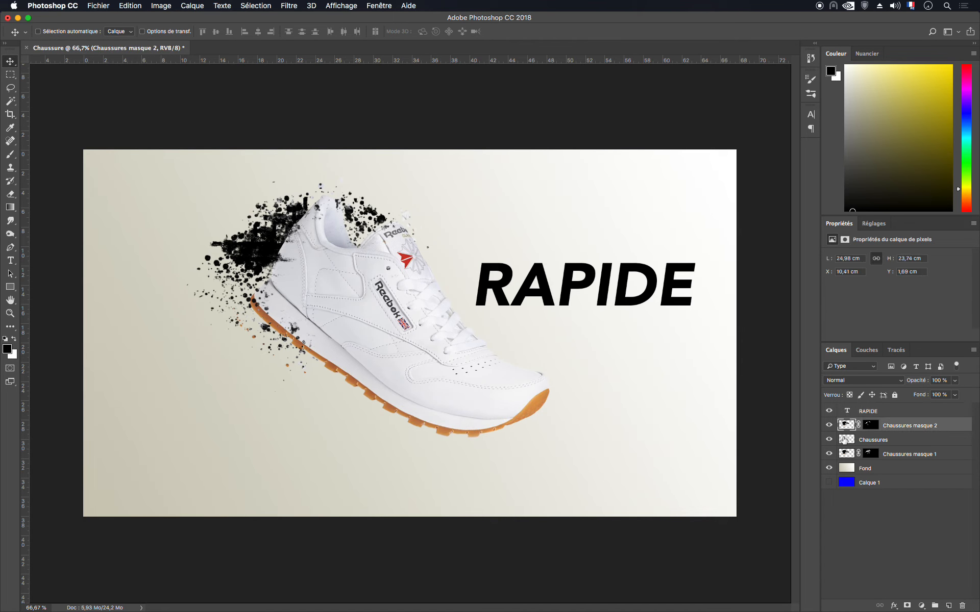
left_click(847, 440, "shift")
left_click(849, 455, "shift")
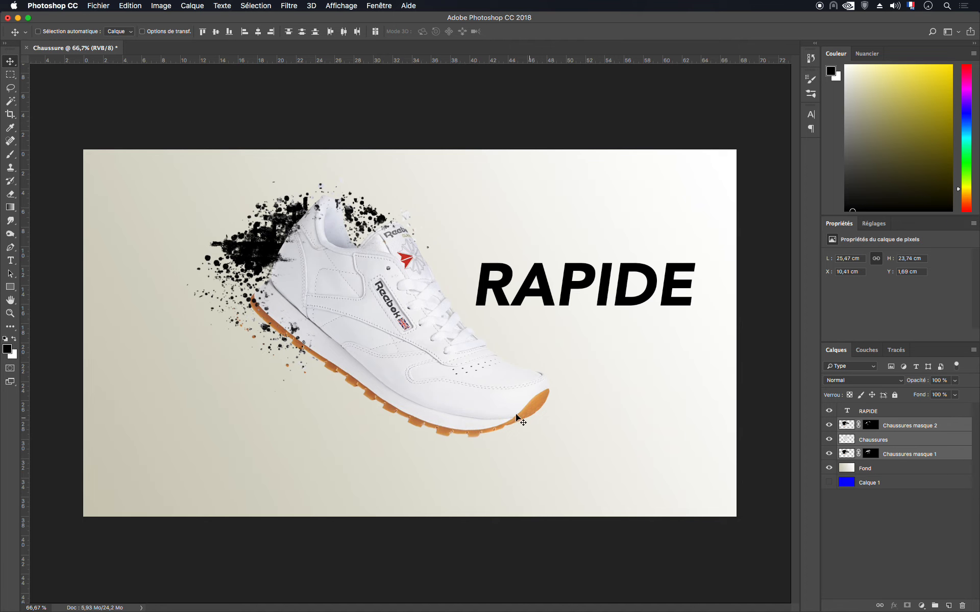
left_click_drag(500, 409, 521, 408)
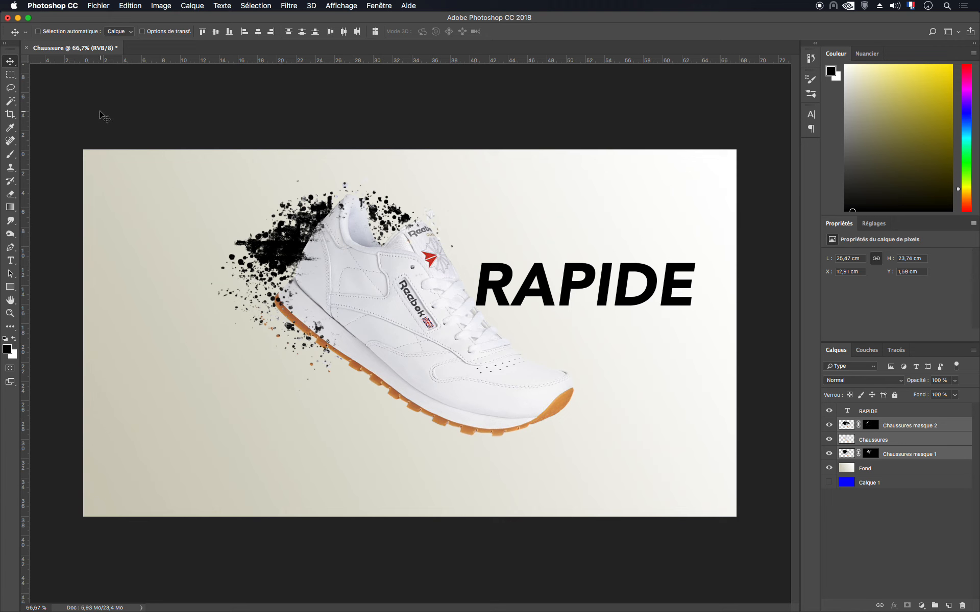
- Embed Reebok.png and scale the logo down to about 9.84 by 9.03 cm in the upper-left corner of the canvas
left_click(110, 3)
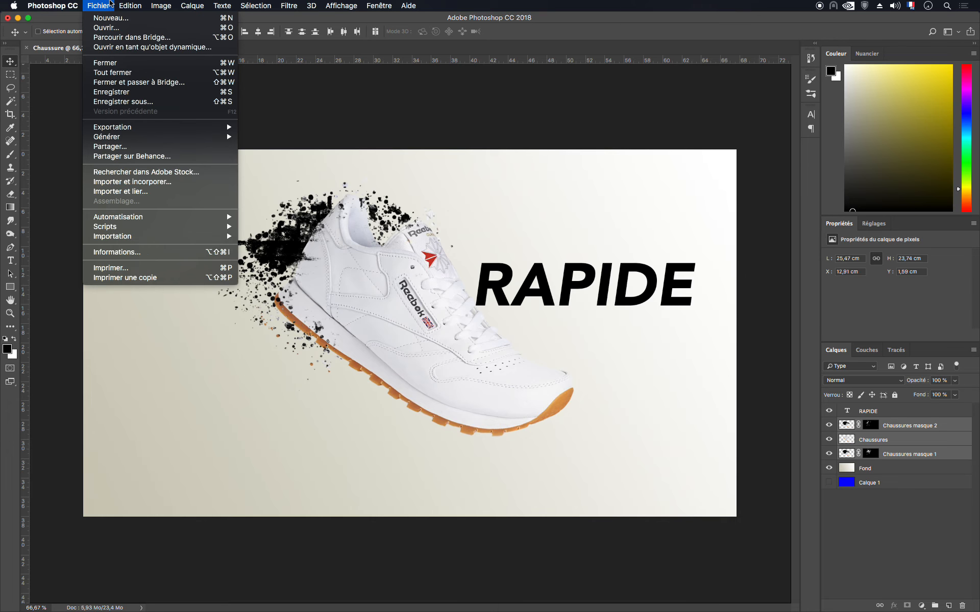
left_click(117, 182)
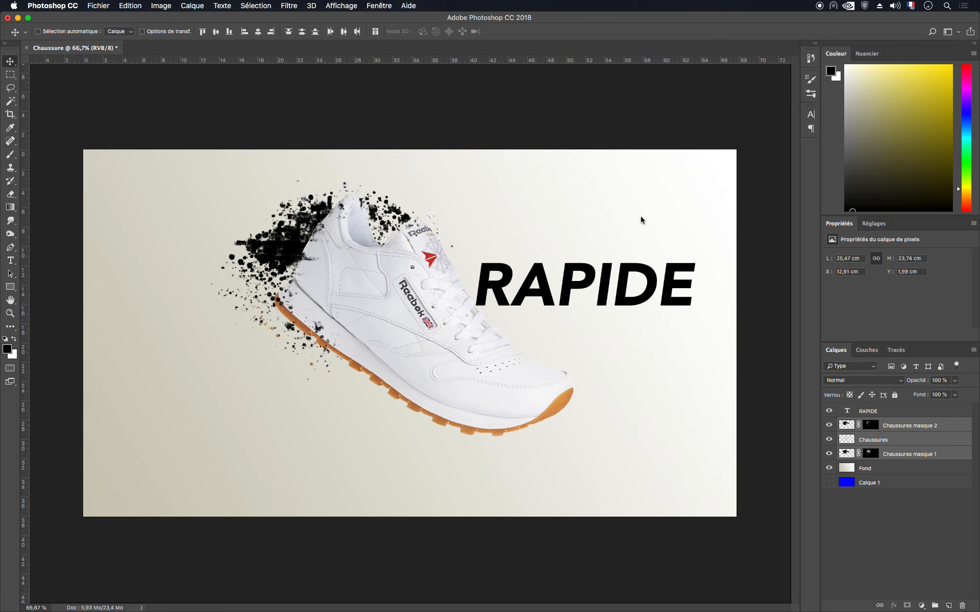
left_click(529, 153)
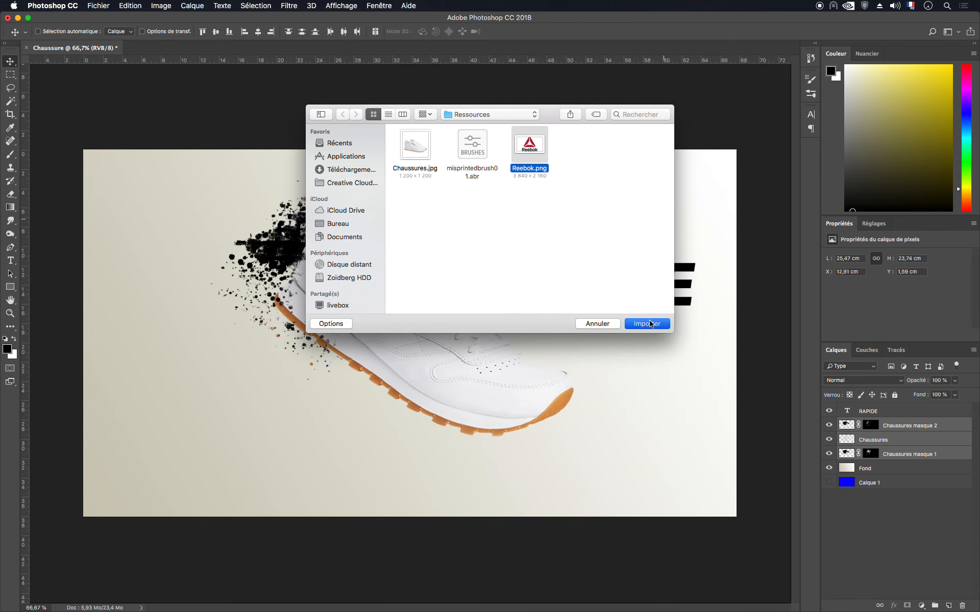
left_click(648, 324)
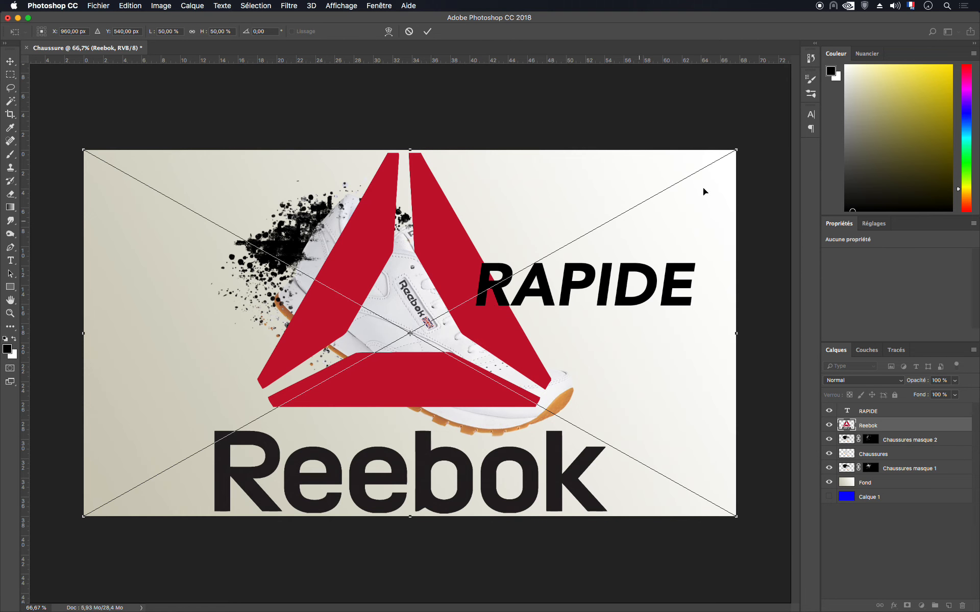
left_click_drag(736, 151, 164, 191)
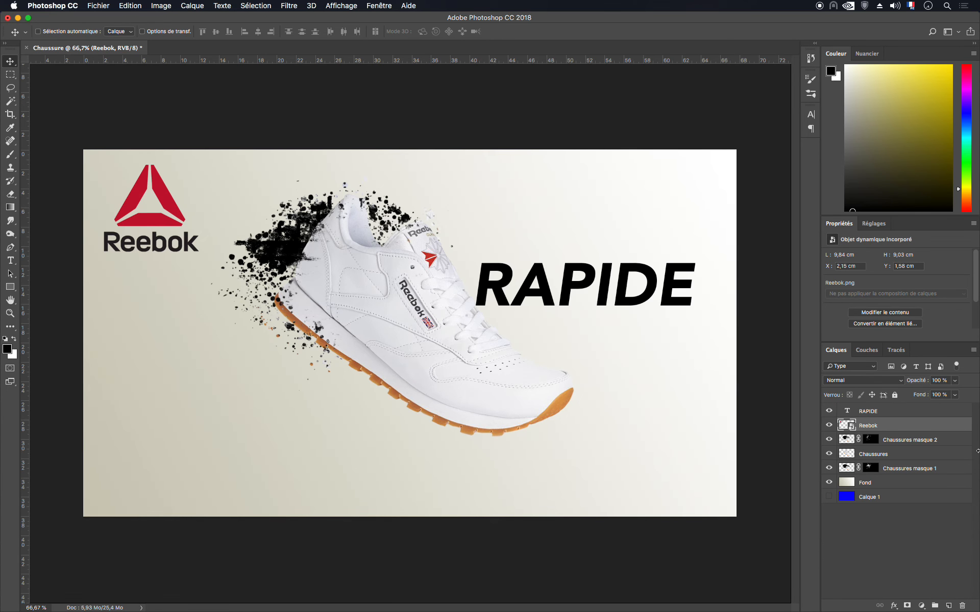
- Fill the Fond layer with a diagonal linear gradient from green 71ff66 at the lower-left corner to white at the upper-right
left_click(891, 485)
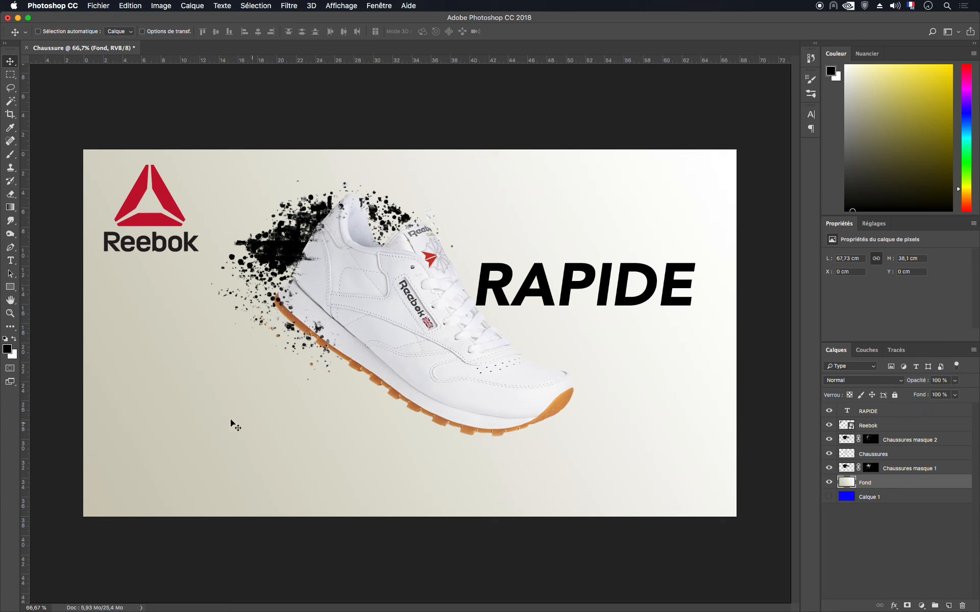
left_click(10, 208)
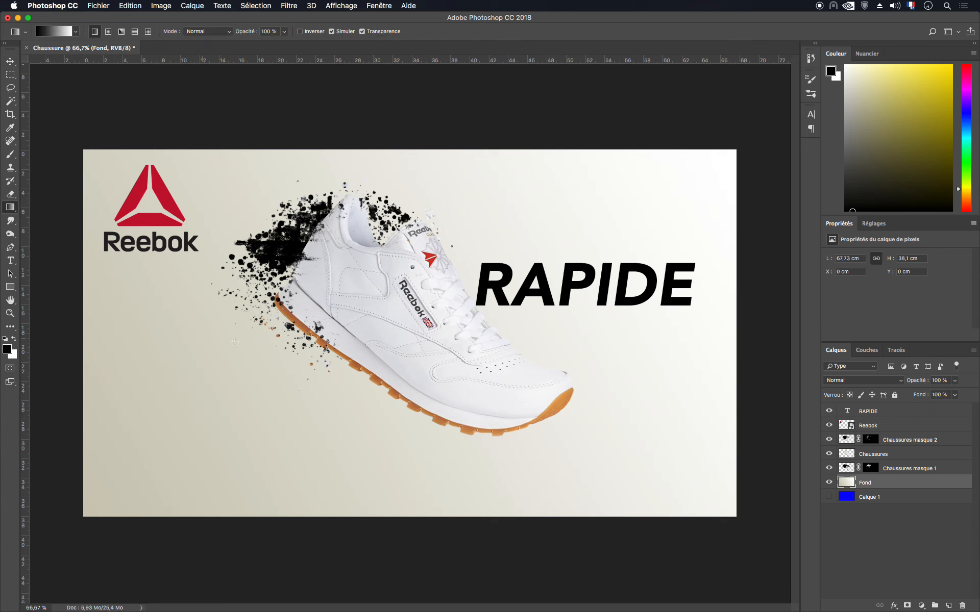
left_click(9, 351)
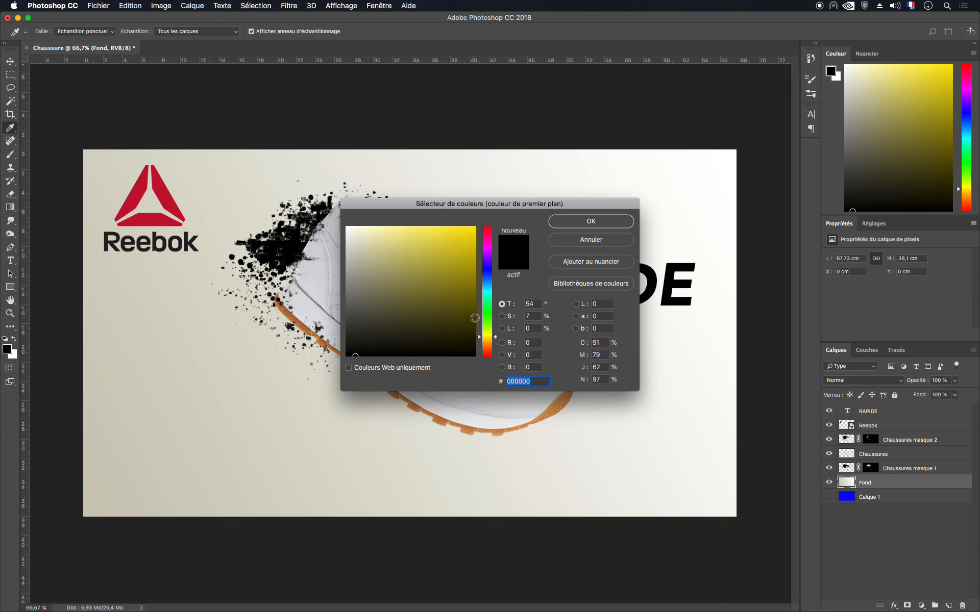
left_click(486, 317)
left_click_drag(458, 262, 439, 230)
left_click(620, 225)
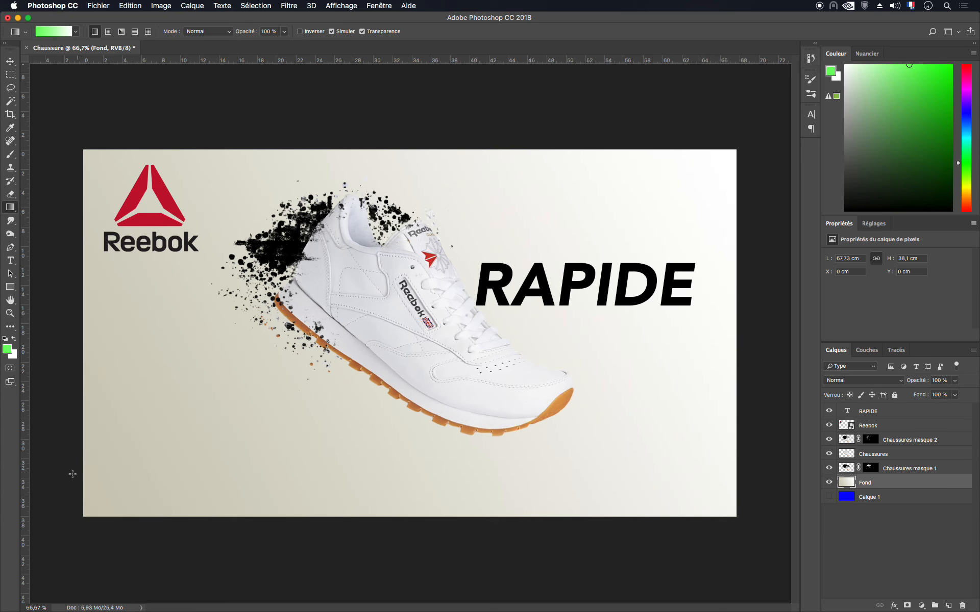
left_click_drag(95, 485, 741, 171)
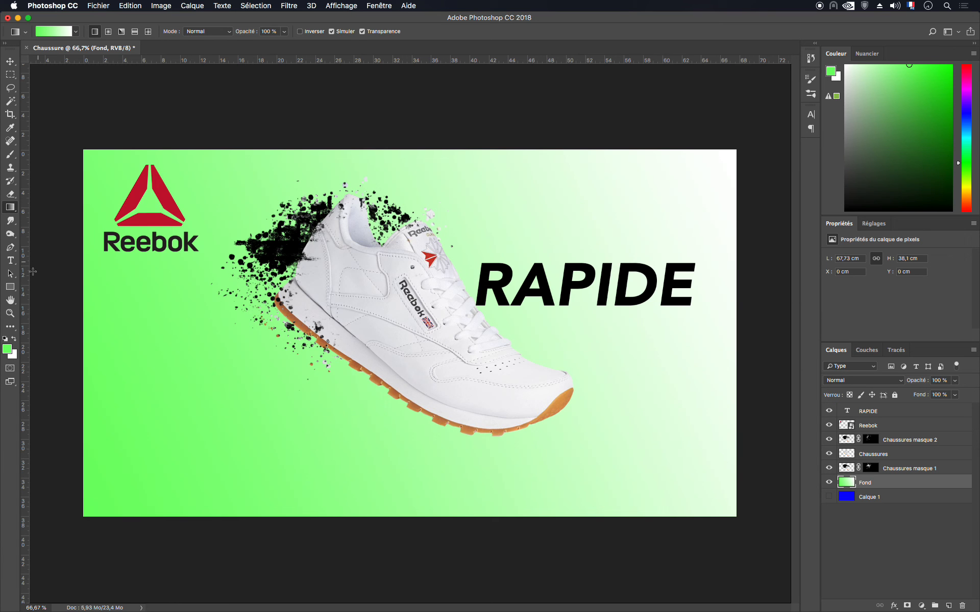
- Replace the Fond gradient with a diagonal one from light blue 66d6ff at the lower-left corner to white at the upper-right
left_click(7, 351)
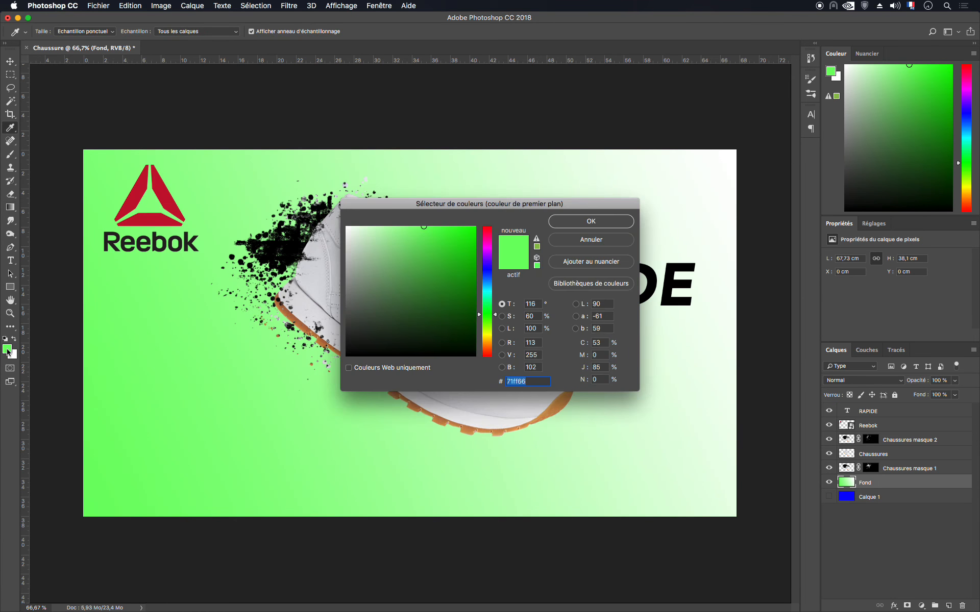
left_click(492, 287)
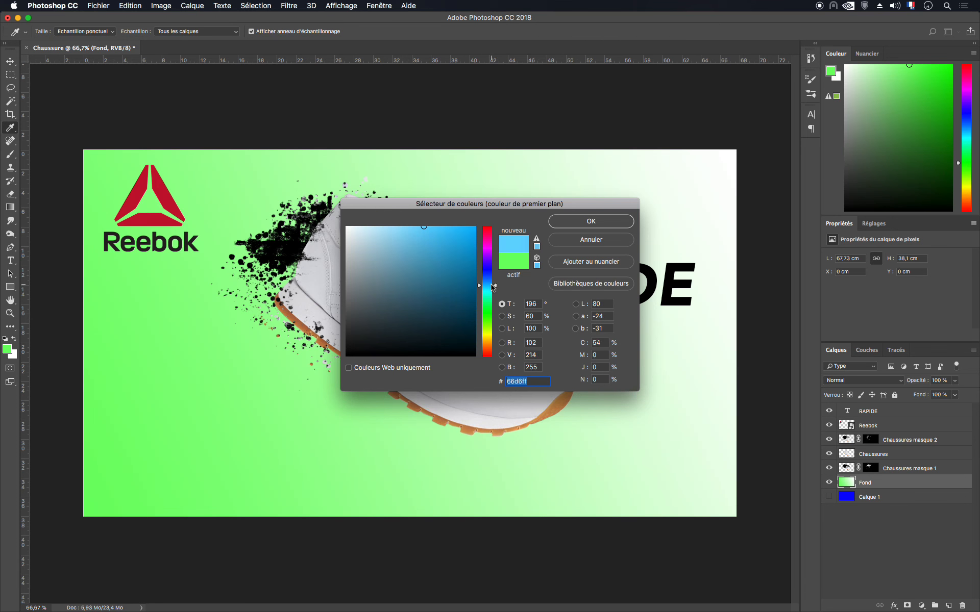
left_click(564, 227)
key("g")
left_click_drag(88, 501, 741, 137)
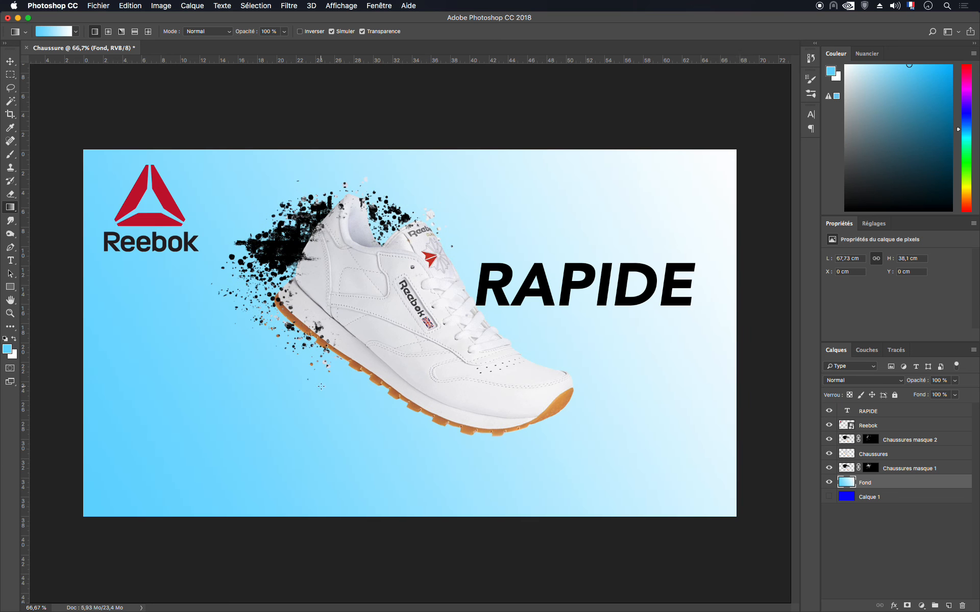